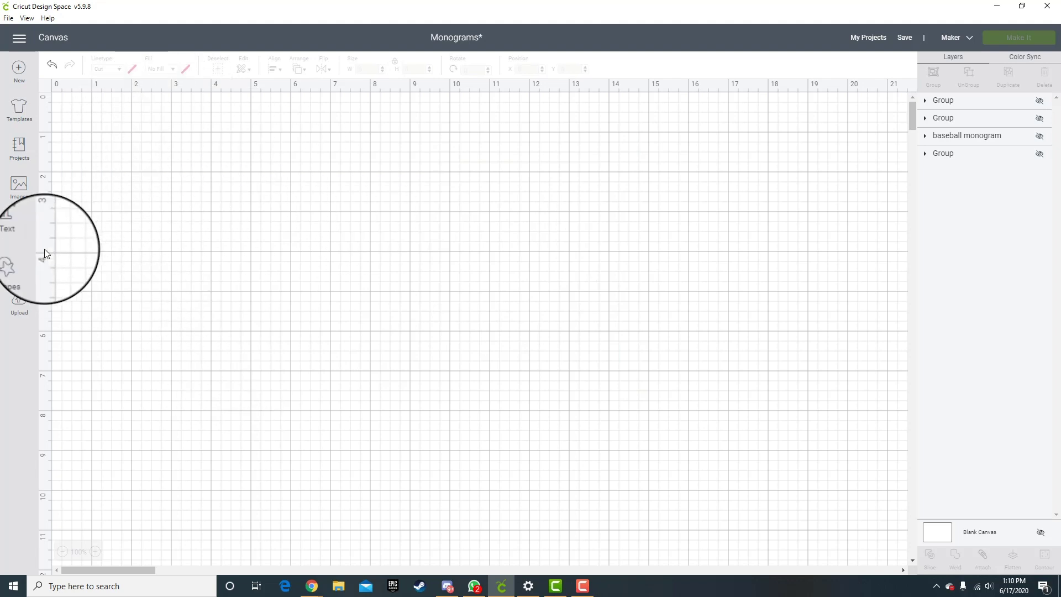
Add the text BMA, move it to mid-canvas and enlarge it to about 7.2 inches wide
{"action": "left_click", "coordinate": [19, 224]}
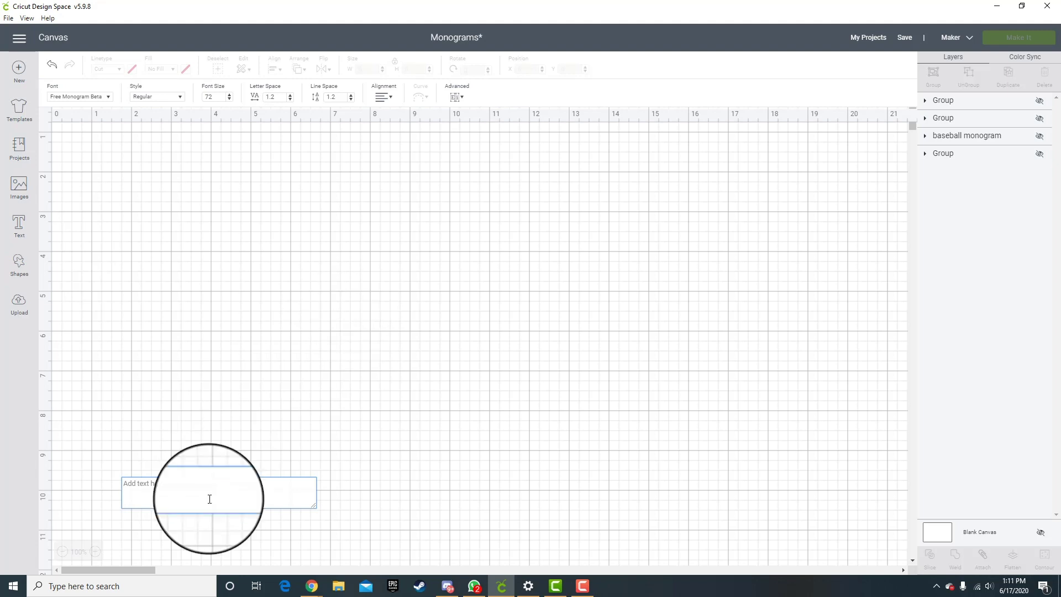
{"action": "type", "text": "BMA"}
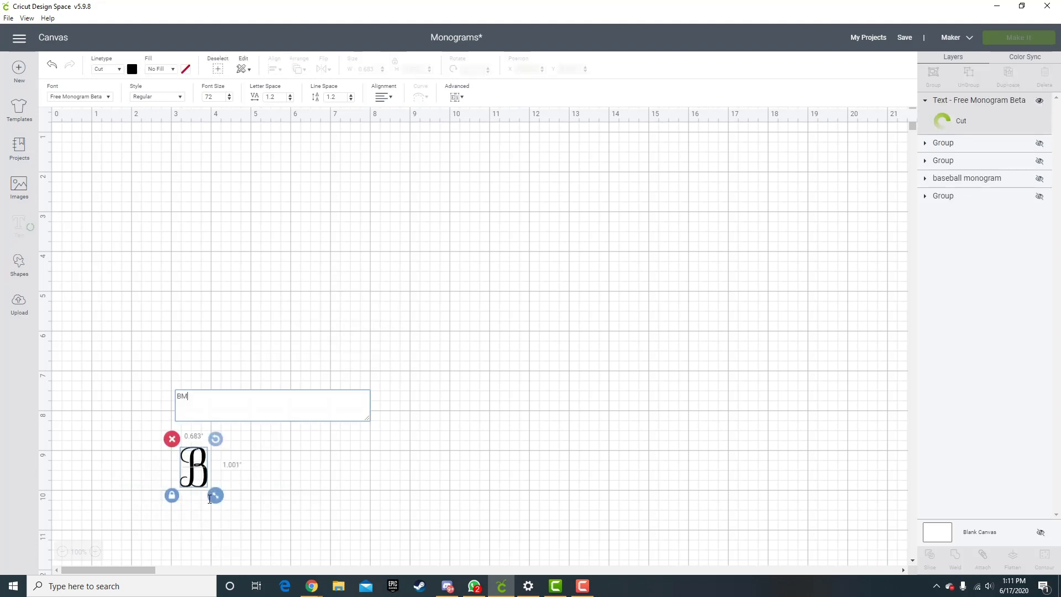
{"action": "left_click", "coordinate": [297, 258]}
{"action": "left_click_drag", "start_coordinate": [296, 429], "coordinate": [435, 223]}
{"action": "left_click_drag", "start_coordinate": [430, 289], "coordinate": [605, 349]}
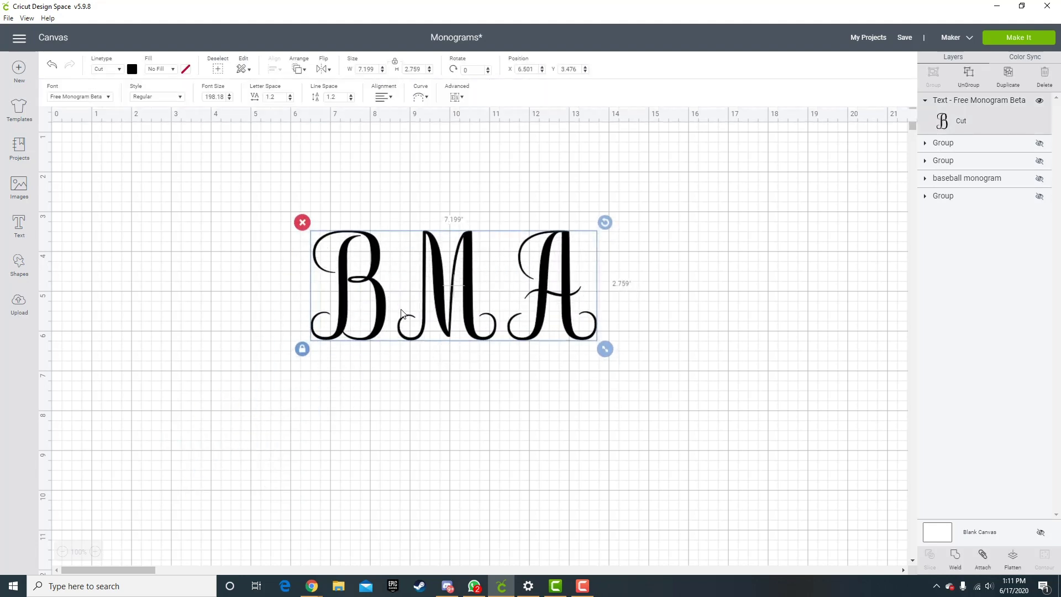
Check that BMA uses Free Monogram Beta, then switch to dafont.com in Chrome
{"action": "left_click", "coordinate": [81, 97]}
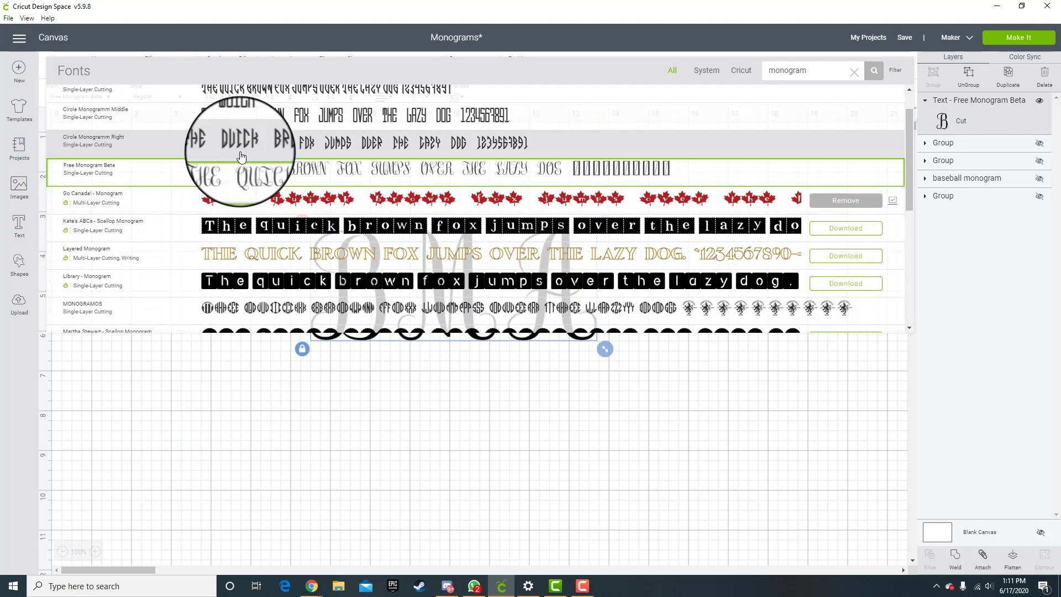
{"action": "left_click", "coordinate": [266, 416]}
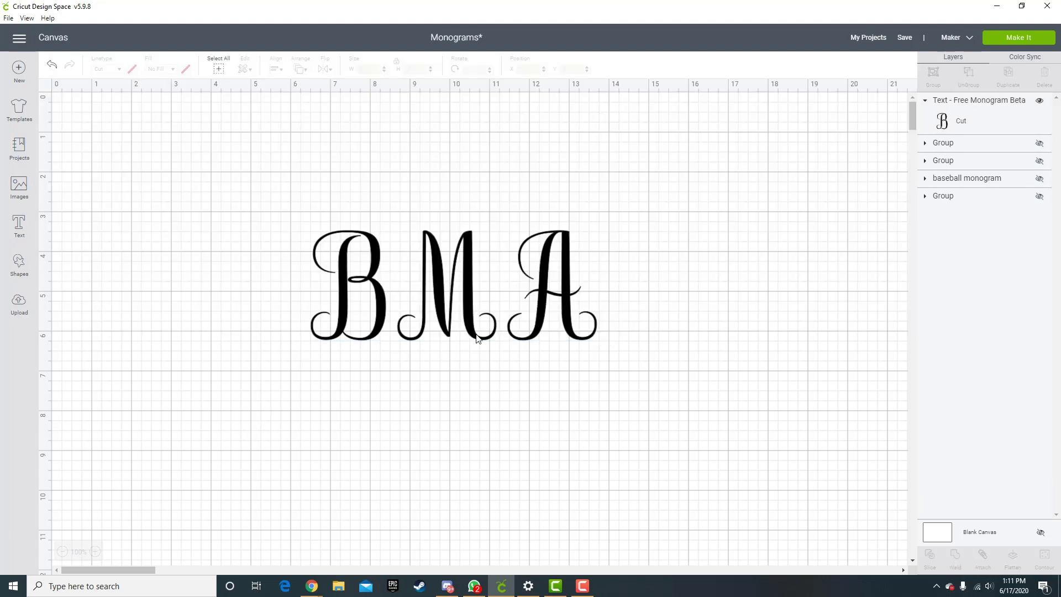
{"action": "left_click", "coordinate": [448, 297]}
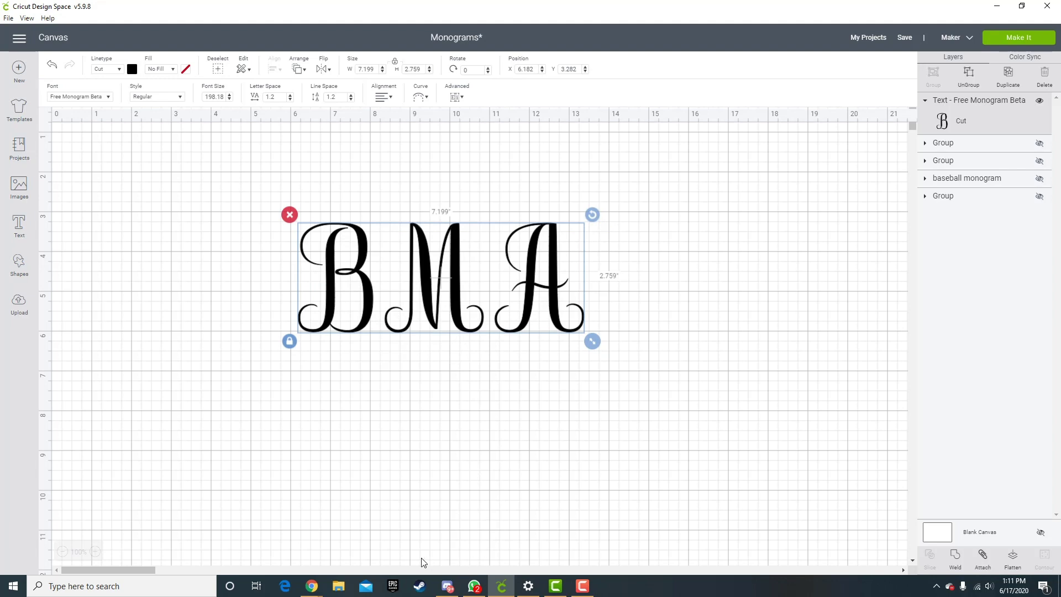
{"action": "left_click", "coordinate": [310, 583]}
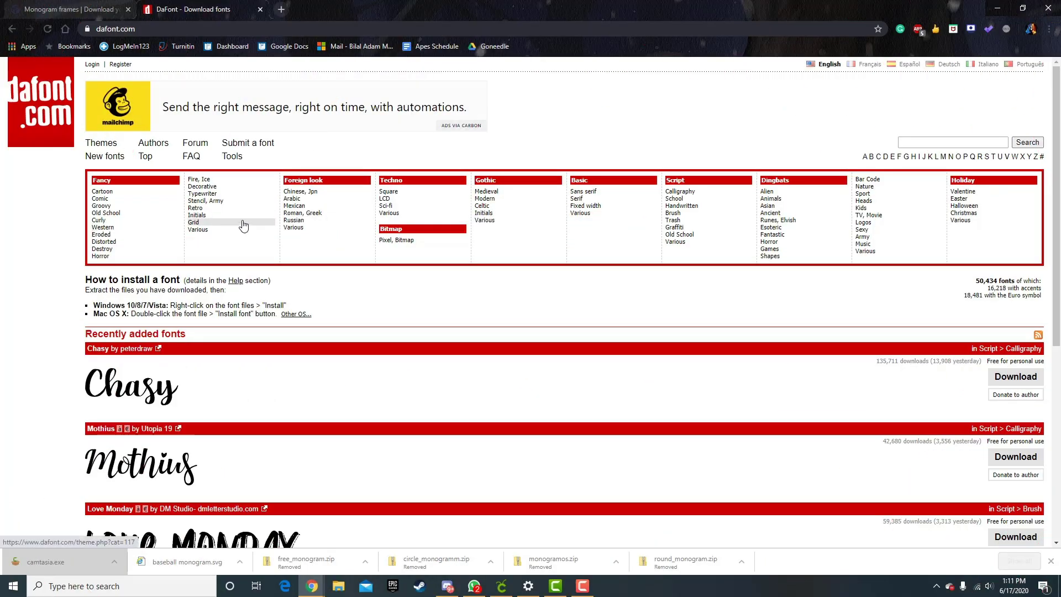
Search DaFont for 'monogram' fonts
{"action": "scroll", "coordinate": [295, 350], "scroll_direction": "down", "scroll_amount": 3}
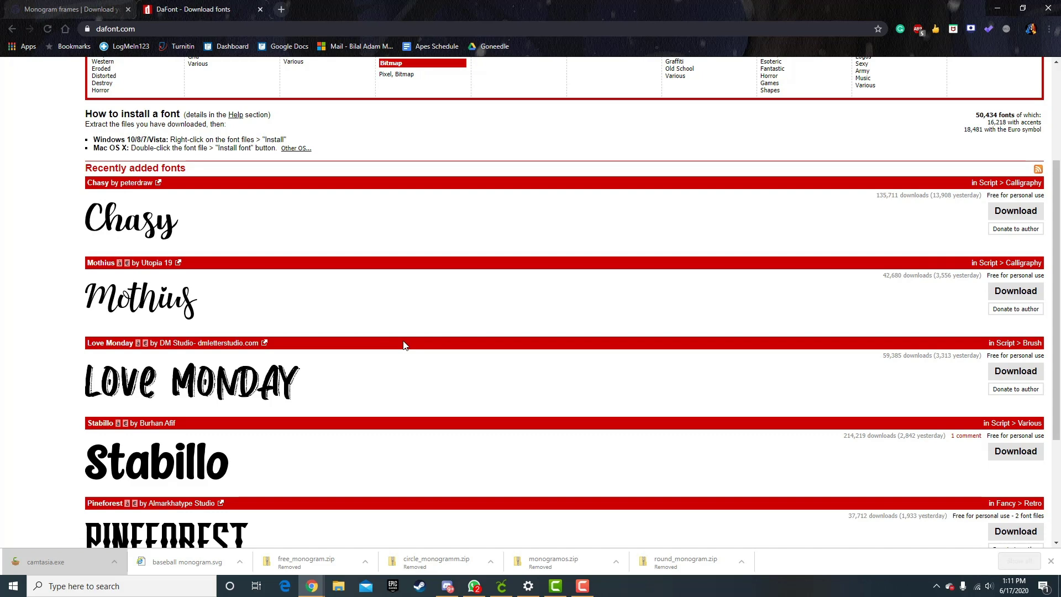
{"action": "scroll", "coordinate": [394, 345], "scroll_direction": "up", "scroll_amount": 3}
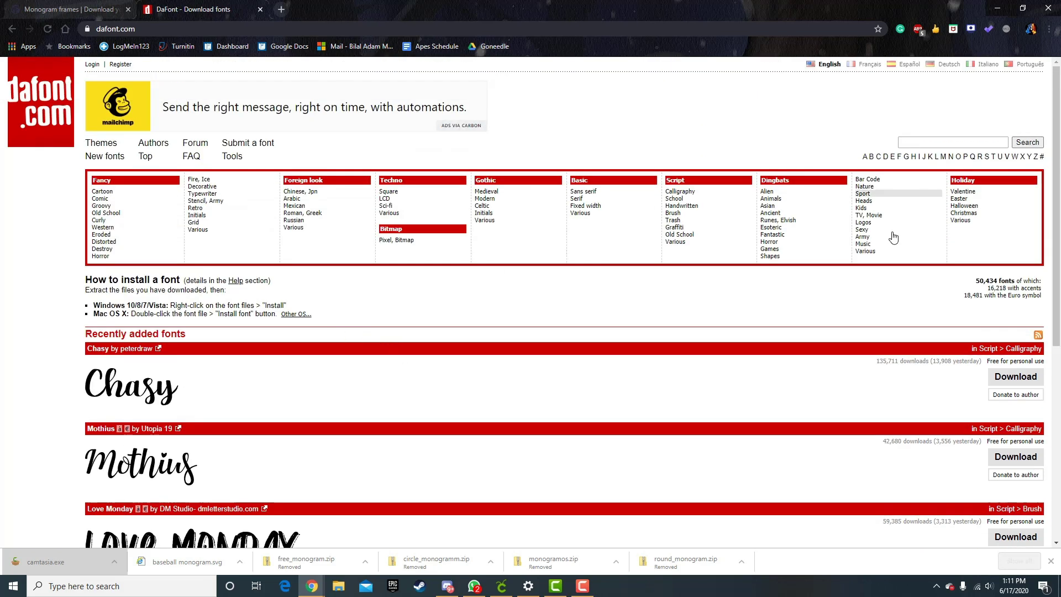
{"action": "scroll", "coordinate": [743, 386], "scroll_direction": "down", "scroll_amount": 1}
{"action": "scroll", "coordinate": [741, 384], "scroll_direction": "up", "scroll_amount": 1}
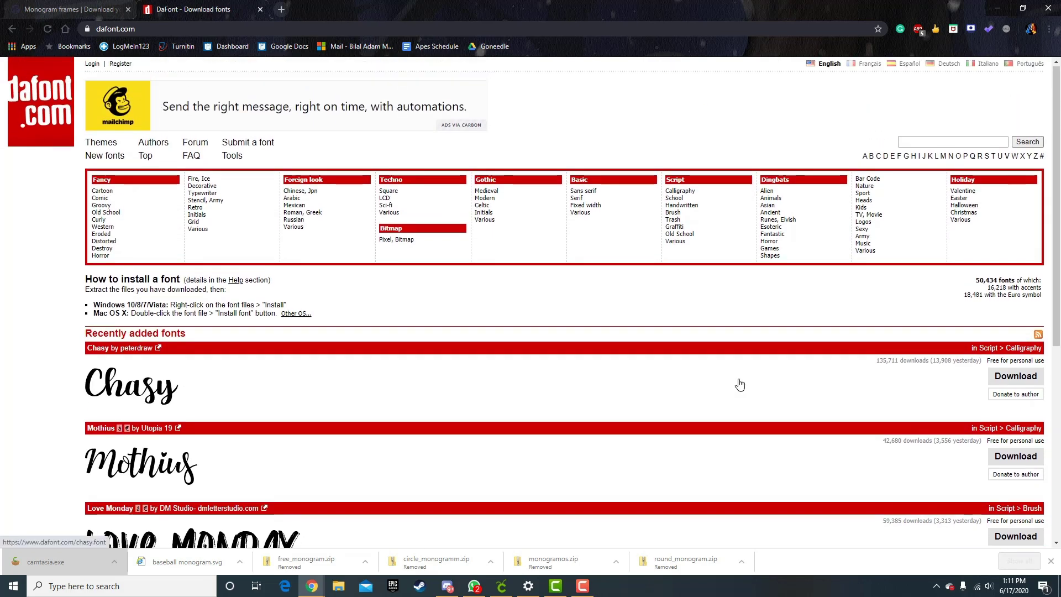
{"action": "left_click", "coordinate": [950, 143]}
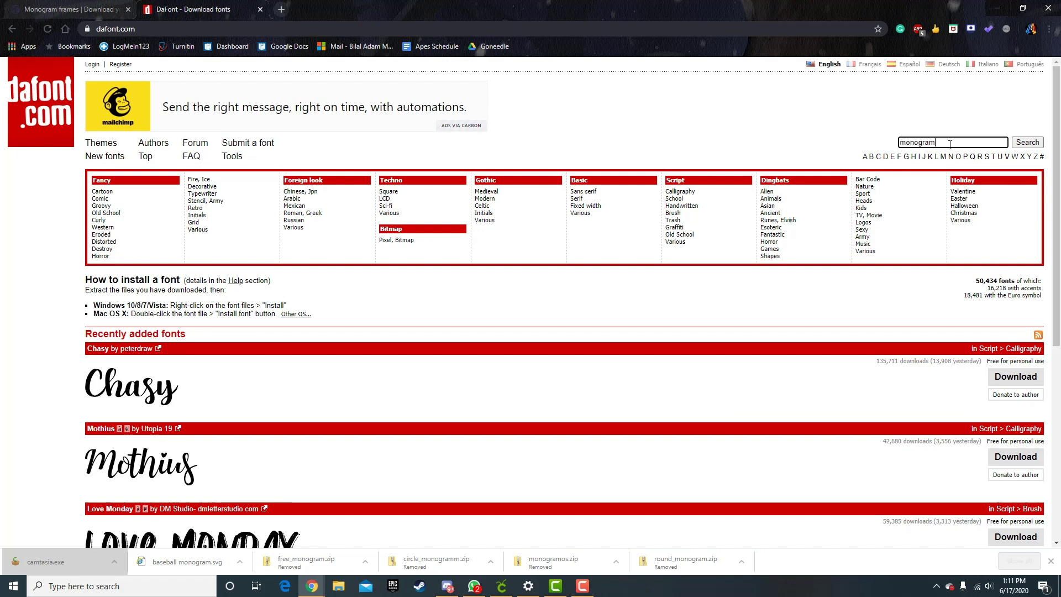
{"action": "left_click", "coordinate": [1026, 139]}
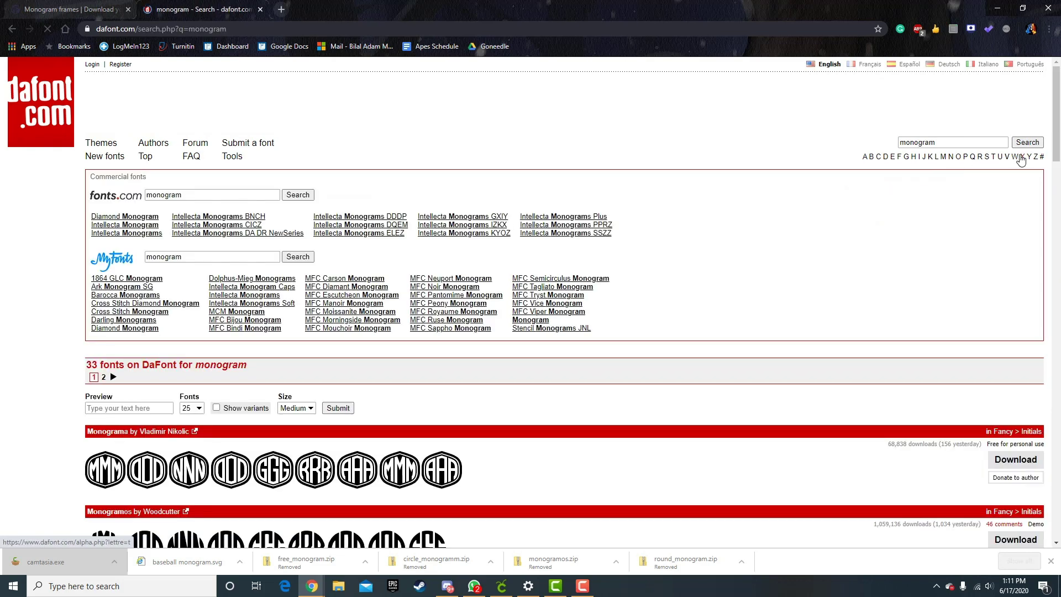
Browse the monogram results and look at the Monogramos font page before returning
{"action": "scroll", "coordinate": [558, 338], "scroll_direction": "down", "scroll_amount": 4}
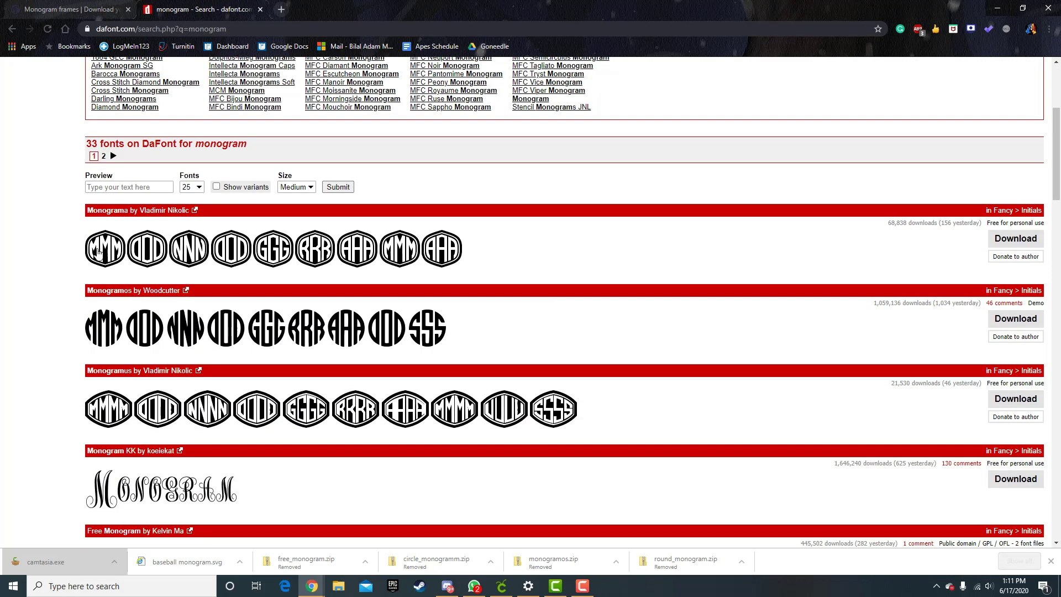
{"action": "scroll", "coordinate": [209, 317], "scroll_direction": "down", "scroll_amount": 6}
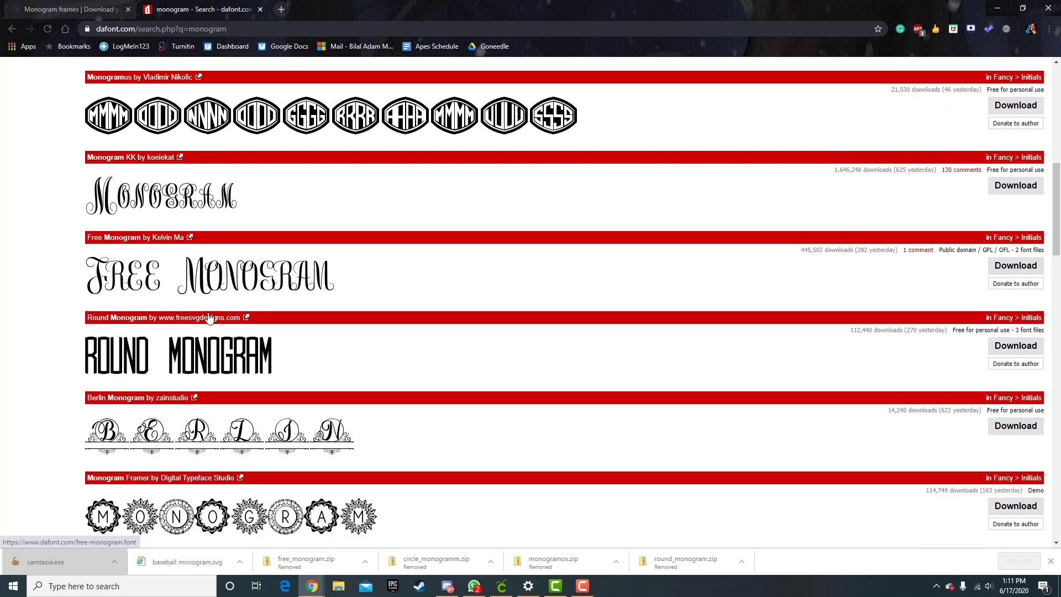
{"action": "scroll", "coordinate": [209, 317], "scroll_direction": "up", "scroll_amount": 5}
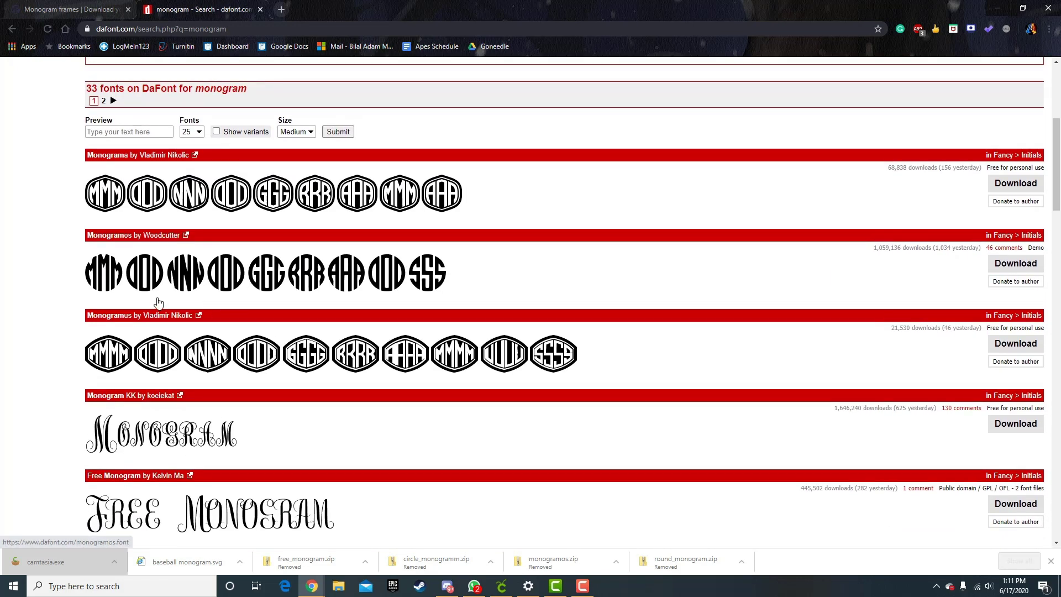
{"action": "left_click_drag", "start_coordinate": [93, 236], "coordinate": [463, 296]}
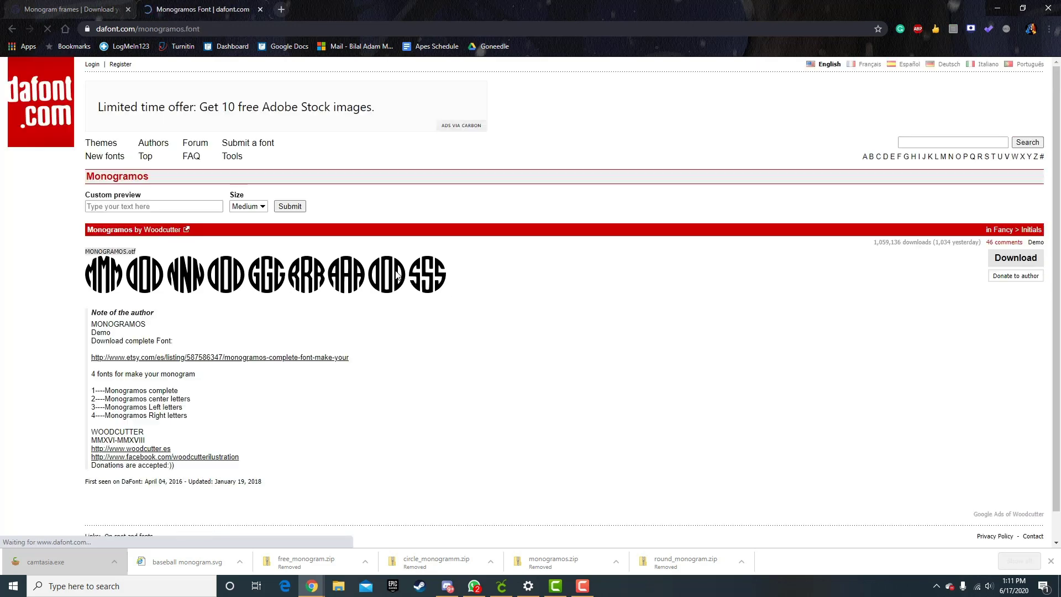
{"action": "left_click", "coordinate": [12, 28]}
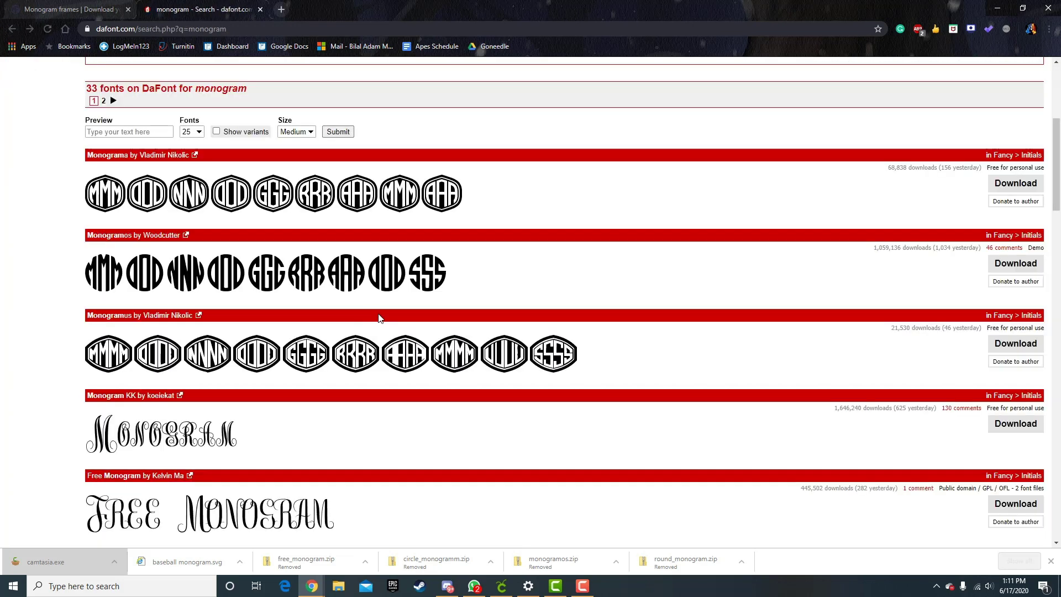
Scroll the monogram results to the Free Monogram entry
{"action": "scroll", "coordinate": [378, 313], "scroll_direction": "down", "scroll_amount": 5}
{"action": "scroll", "coordinate": [378, 319], "scroll_direction": "down", "scroll_amount": 1}
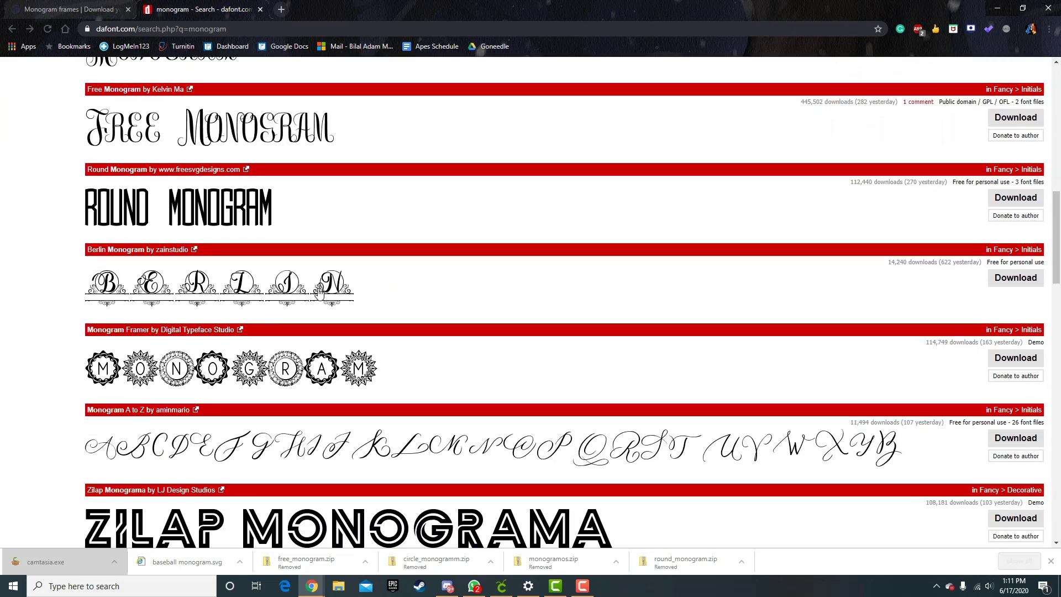
{"action": "scroll", "coordinate": [378, 319], "scroll_direction": "up", "scroll_amount": 2}
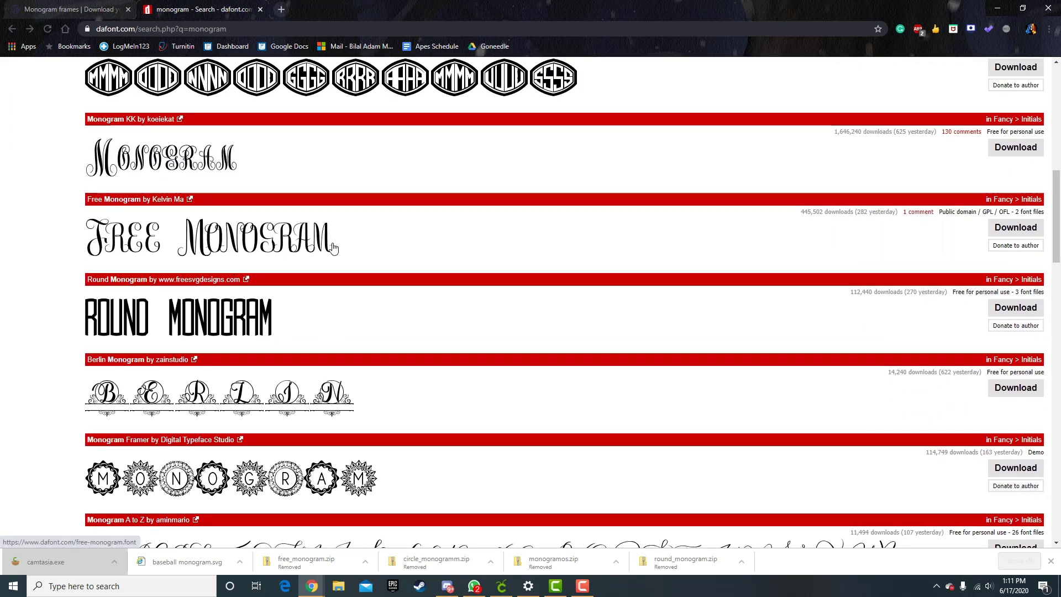
{"action": "scroll", "coordinate": [507, 276], "scroll_direction": "down", "scroll_amount": 3}
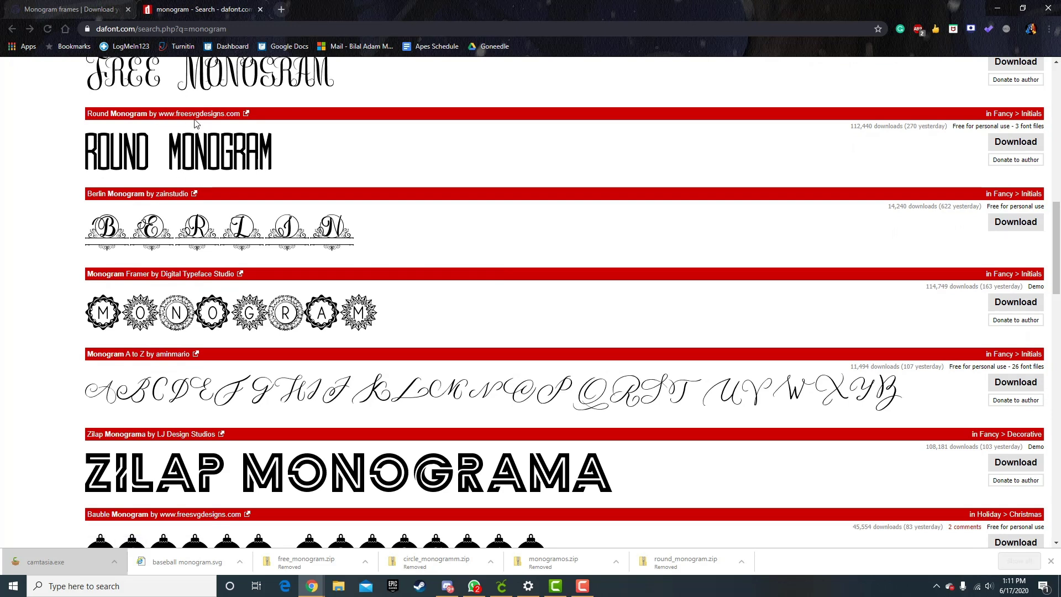
{"action": "scroll", "coordinate": [428, 243], "scroll_direction": "up", "scroll_amount": 5}
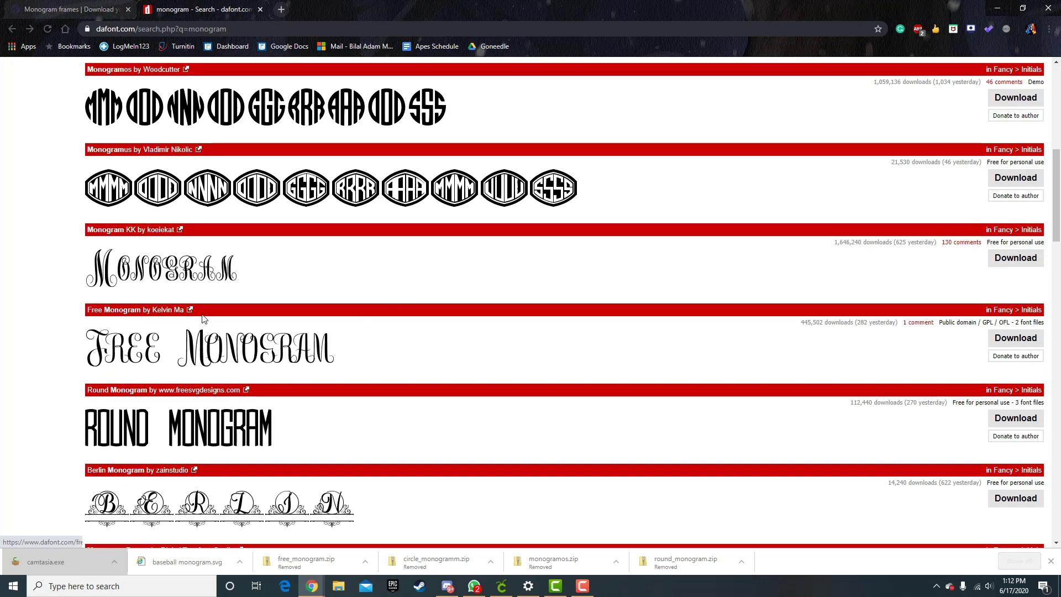
{"action": "scroll", "coordinate": [202, 326], "scroll_direction": "up", "scroll_amount": 2}
{"action": "scroll", "coordinate": [244, 446], "scroll_direction": "down", "scroll_amount": 1}
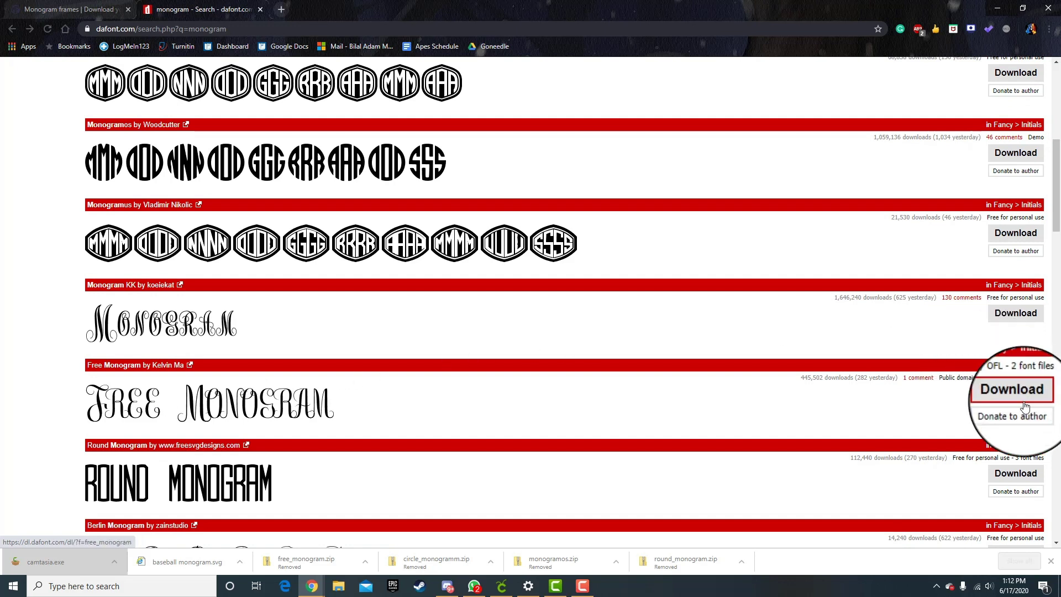
Download Free Monogram as free_monogram.zip into the Design Space folder and show it in File Explorer
{"action": "left_click", "coordinate": [1008, 398]}
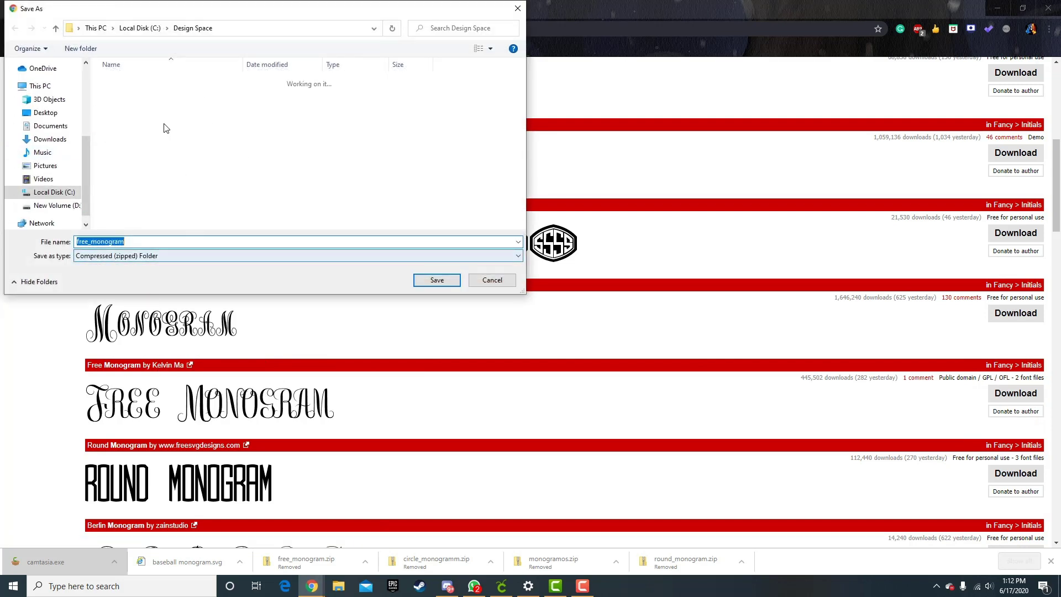
{"action": "left_click", "coordinate": [434, 281]}
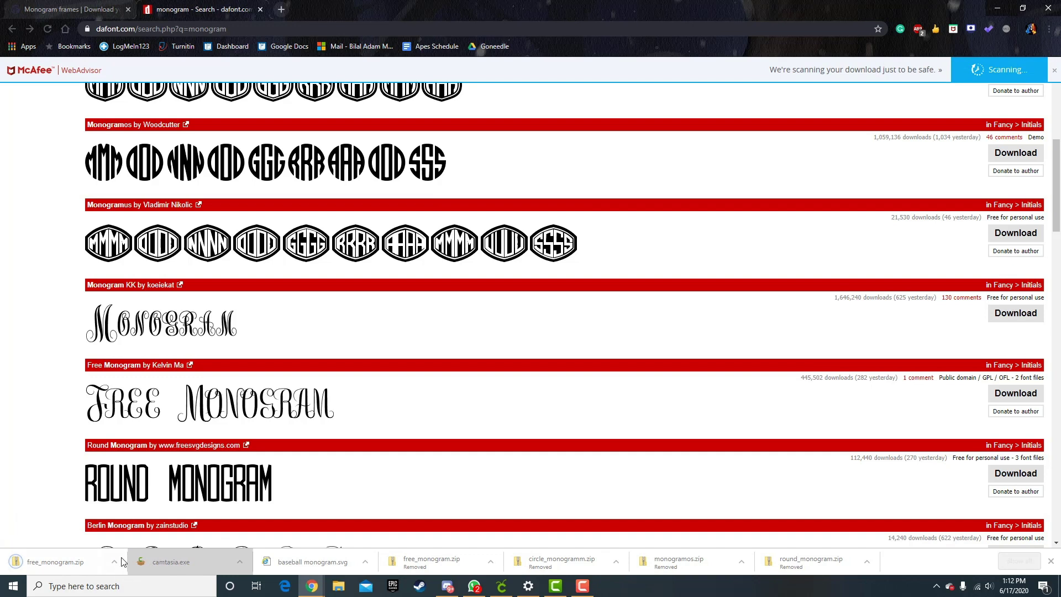
{"action": "left_click", "coordinate": [115, 564]}
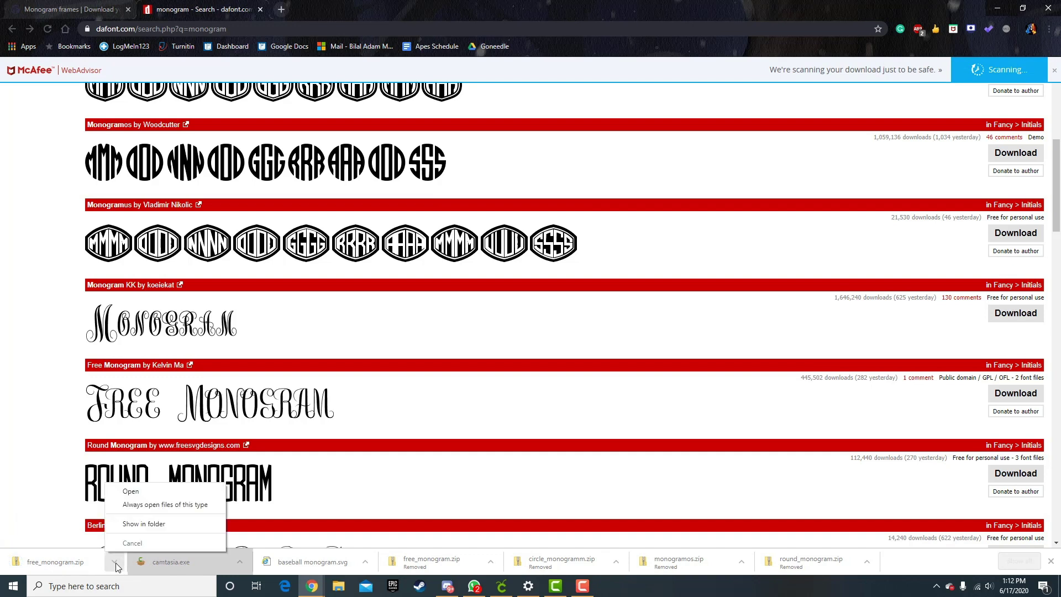
{"action": "left_click", "coordinate": [141, 524]}
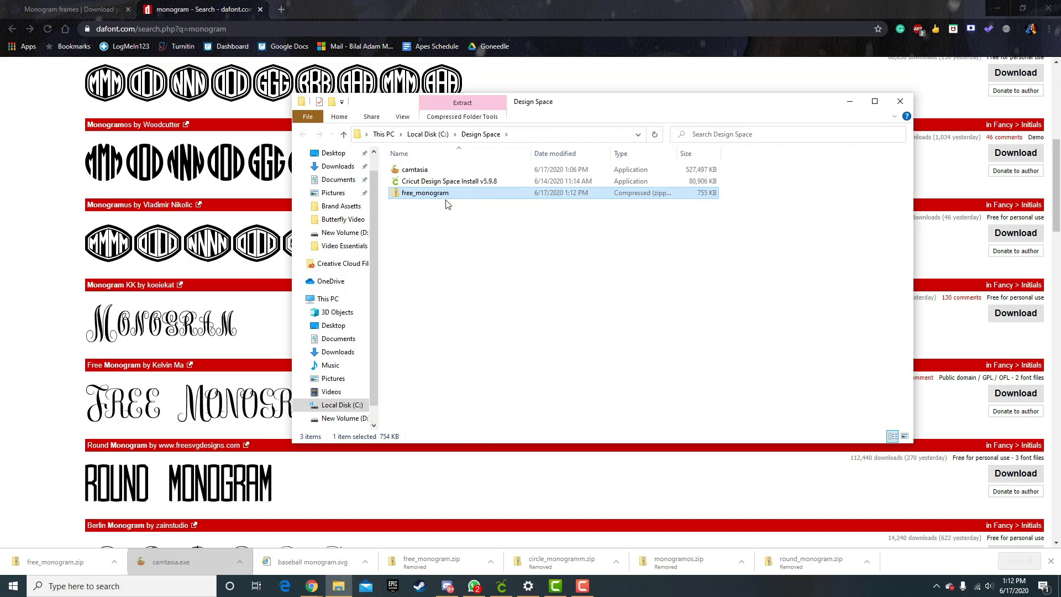
Extract free_monogram.zip into a free_monogram folder and open it
{"action": "right_click", "coordinate": [448, 198]}
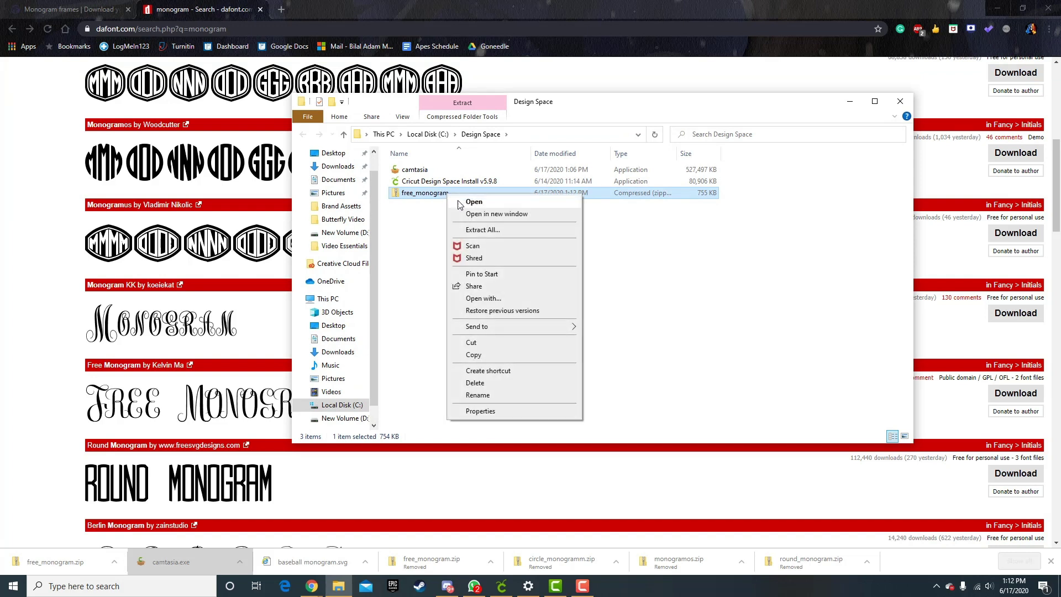
{"action": "left_click", "coordinate": [477, 231]}
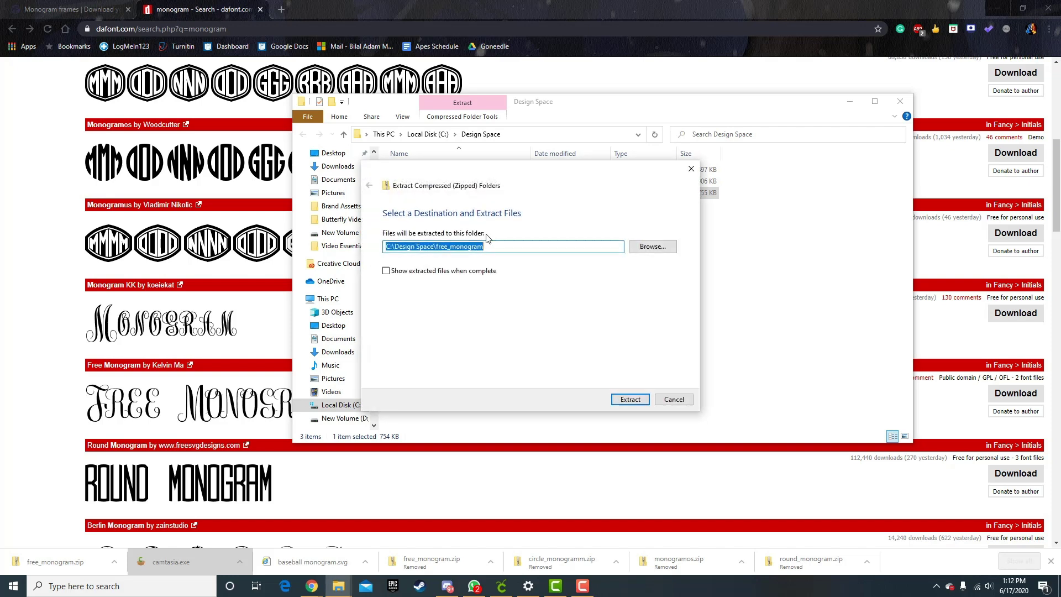
{"action": "left_click", "coordinate": [631, 399]}
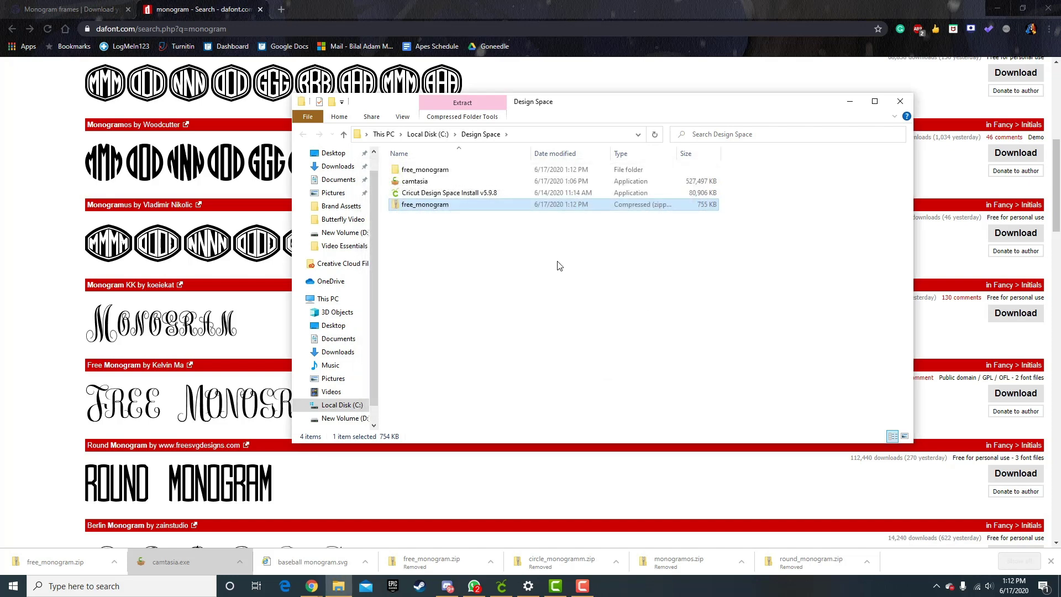
{"action": "left_click", "coordinate": [471, 245]}
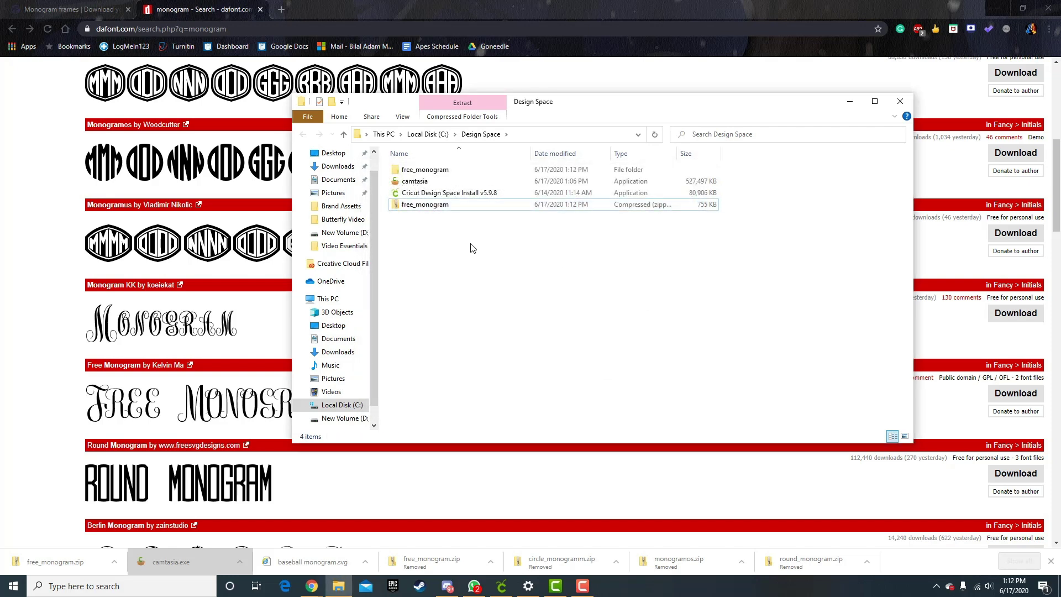
{"action": "double_click", "coordinate": [441, 171]}
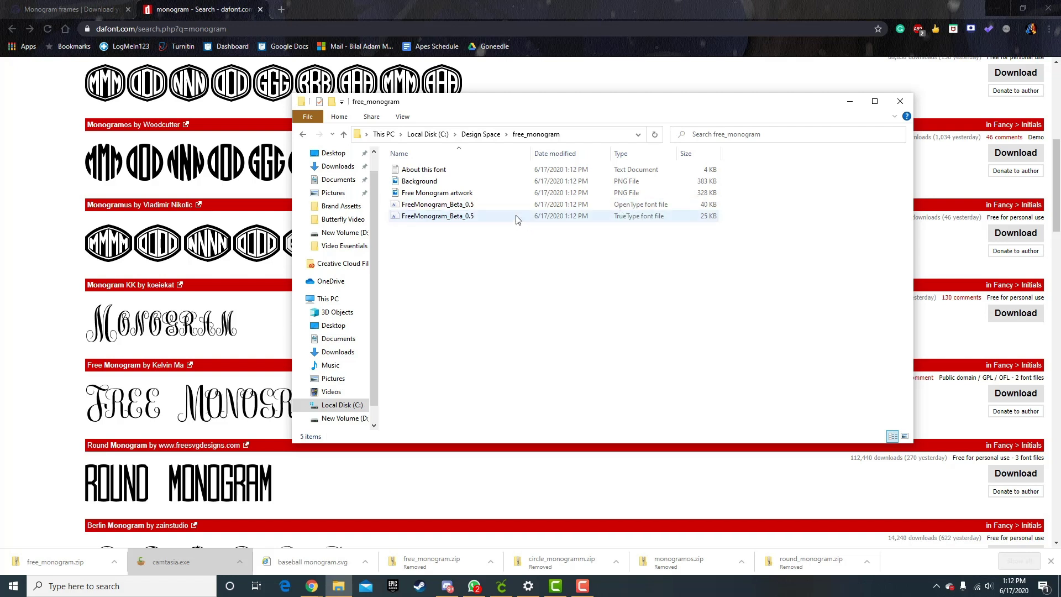
Install the FreeMonogram_Beta_0.5 TrueType font, replacing the existing copy, and close the folder window
{"action": "left_click", "coordinate": [500, 216]}
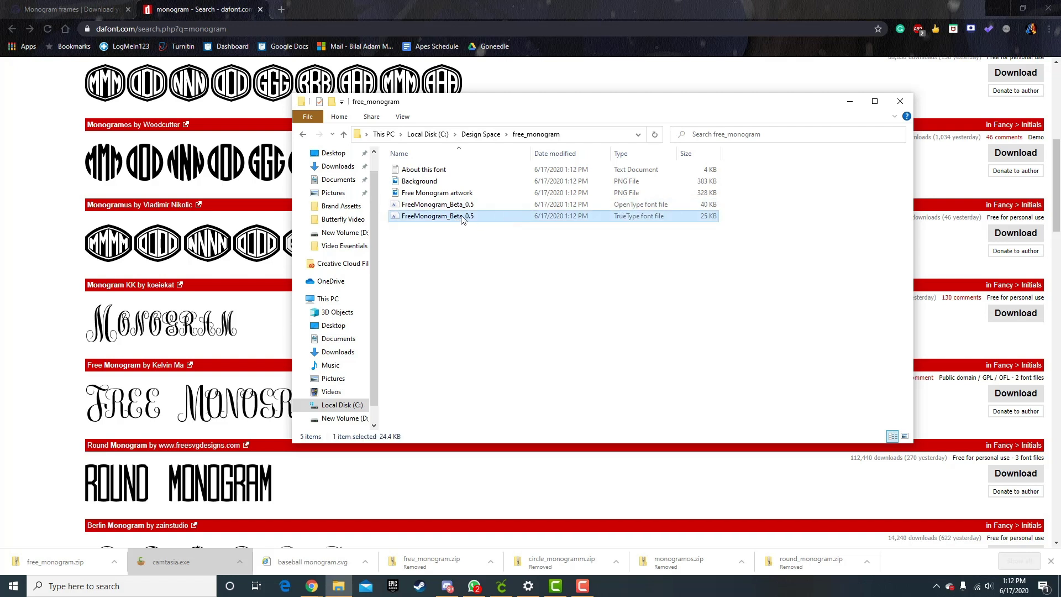
{"action": "right_click", "coordinate": [487, 217]}
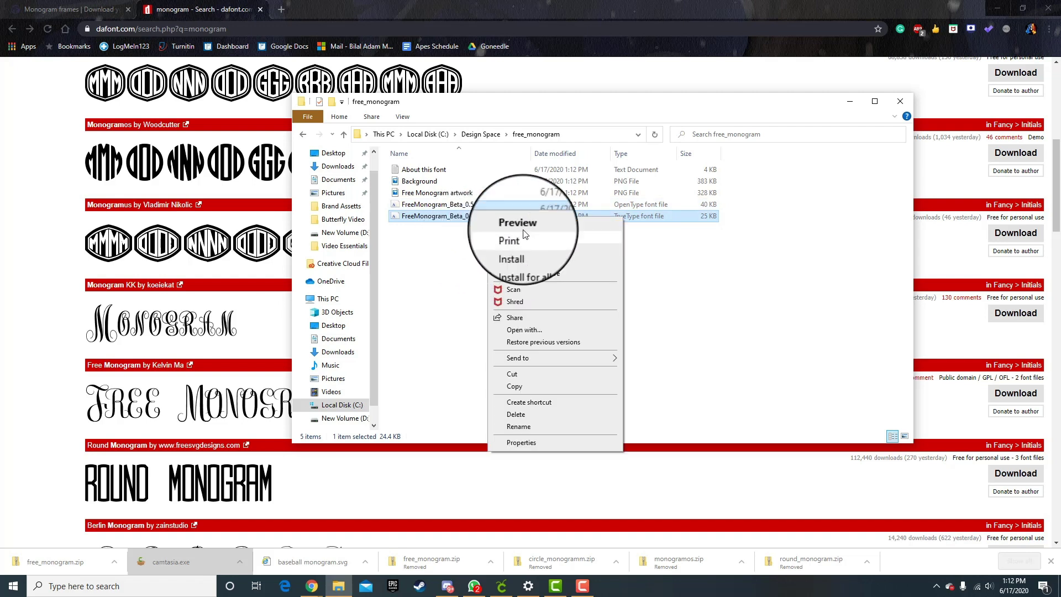
{"action": "left_click", "coordinate": [509, 250]}
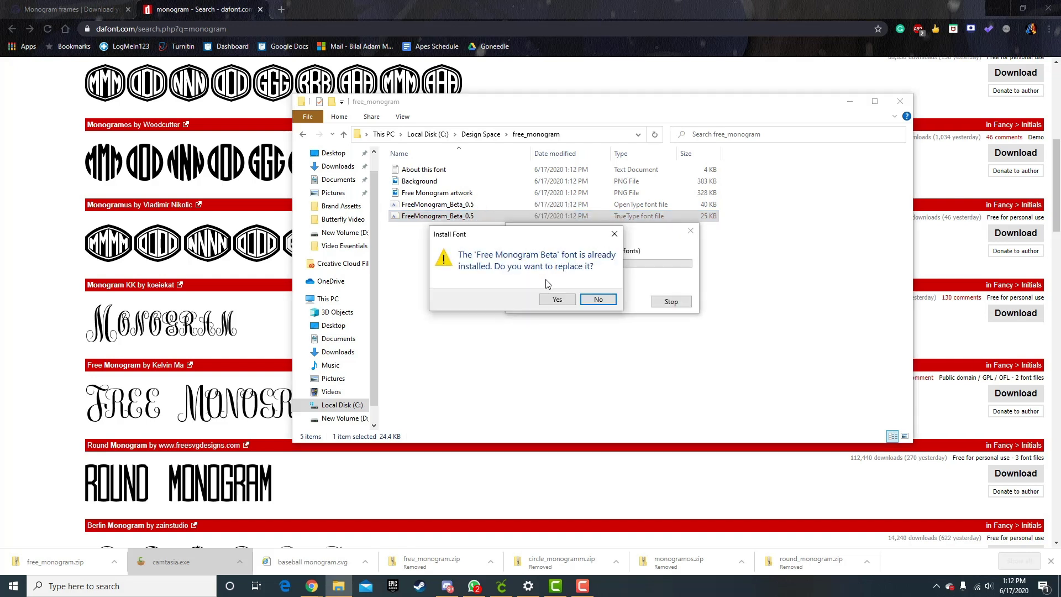
{"action": "left_click", "coordinate": [615, 236]}
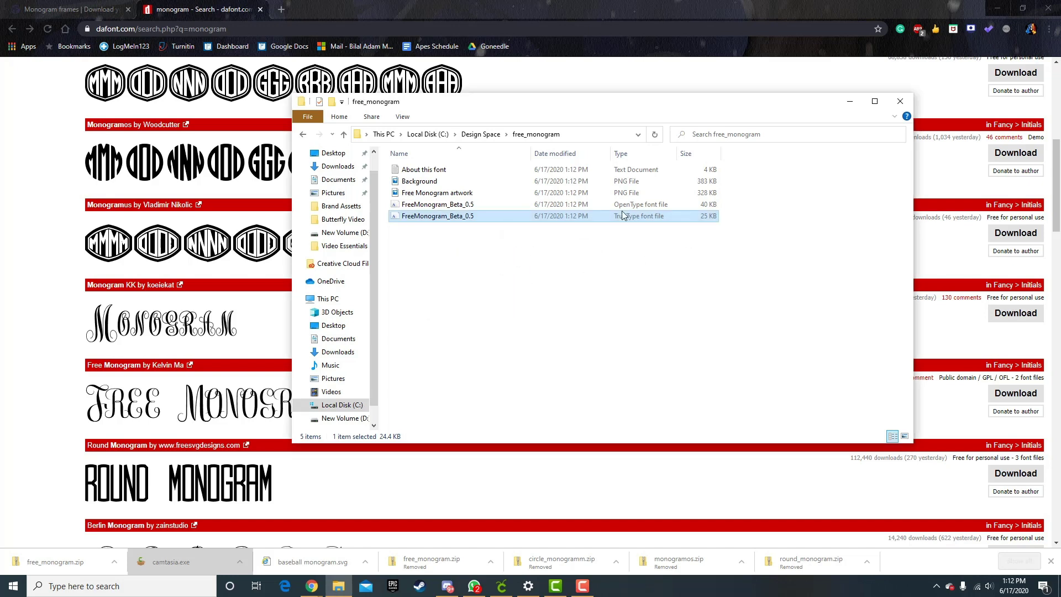
{"action": "left_click", "coordinate": [901, 102]}
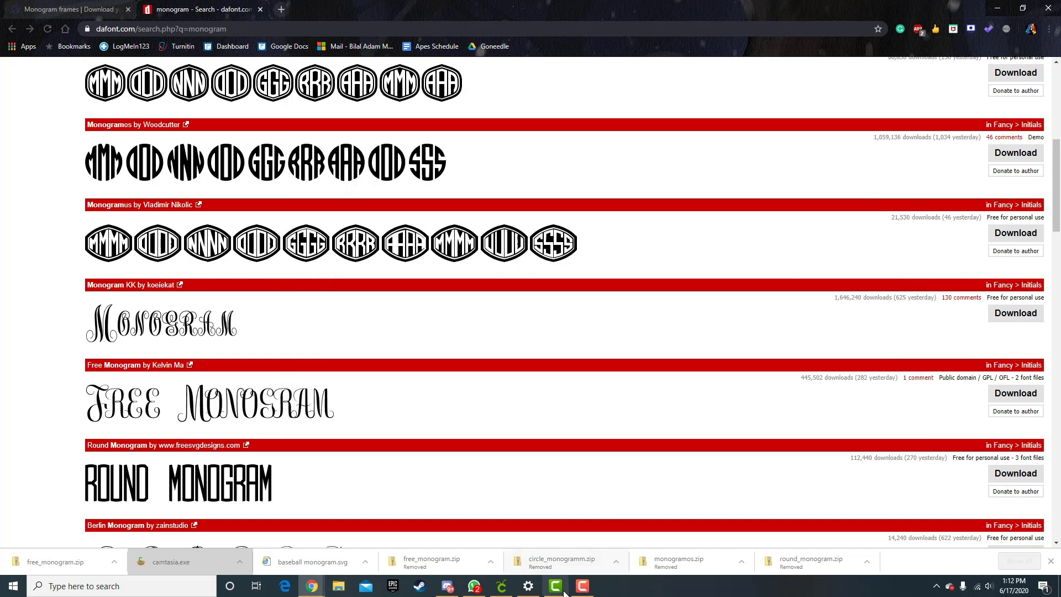
Return to Cricut Design Space and select the BMA text
{"action": "left_click", "coordinate": [505, 589]}
{"action": "left_click", "coordinate": [415, 249]}
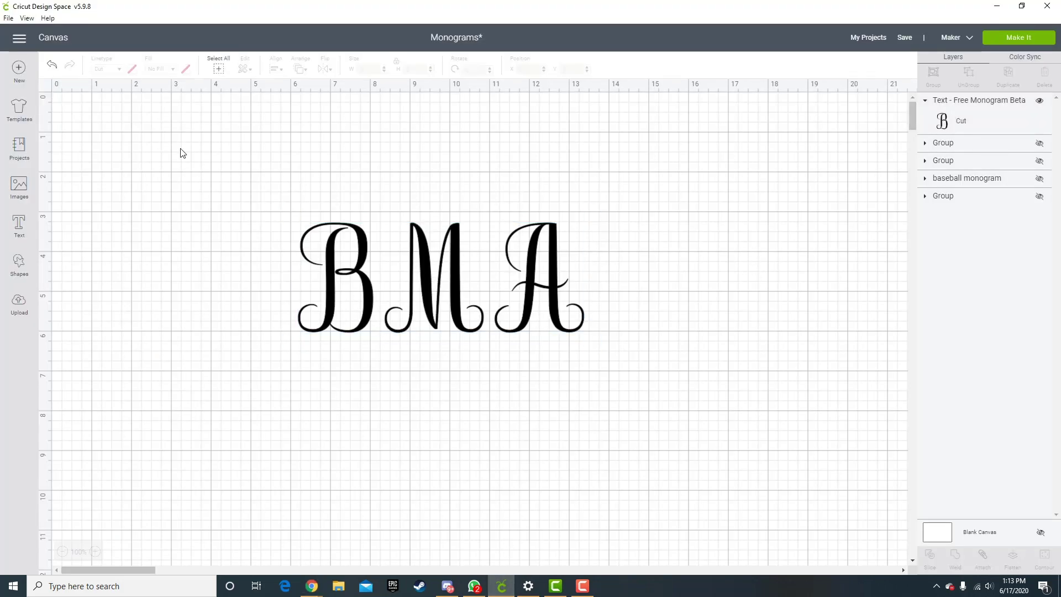
{"action": "left_click", "coordinate": [387, 302]}
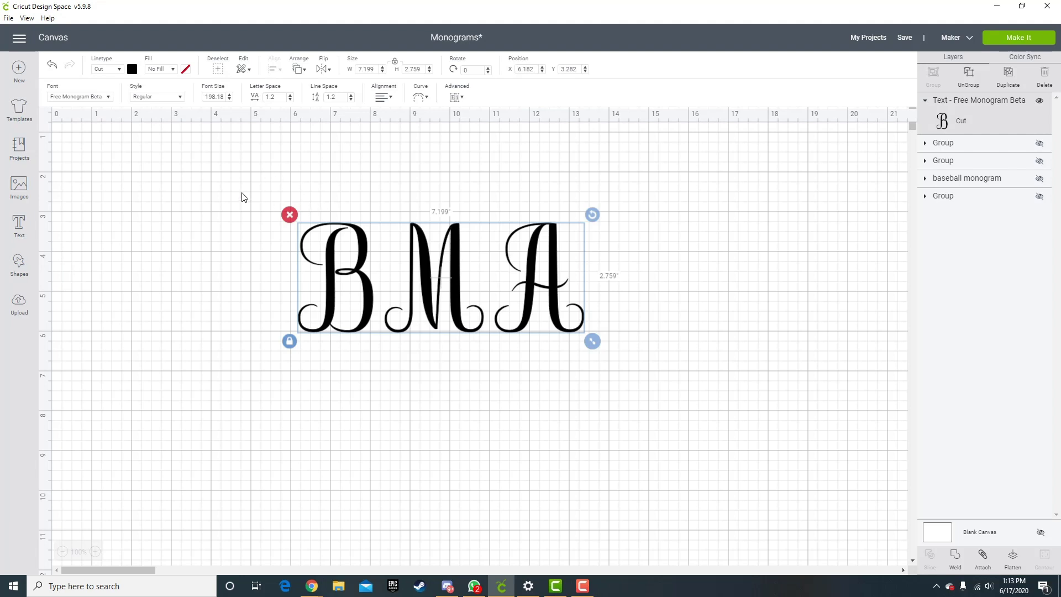
{"action": "left_click_drag", "start_coordinate": [253, 182], "coordinate": [633, 379]}
{"action": "left_click", "coordinate": [255, 294]}
{"action": "left_click", "coordinate": [391, 280]}
Confirm the BMA text is still set in Free Monogram Beta
{"action": "left_click", "coordinate": [105, 98]}
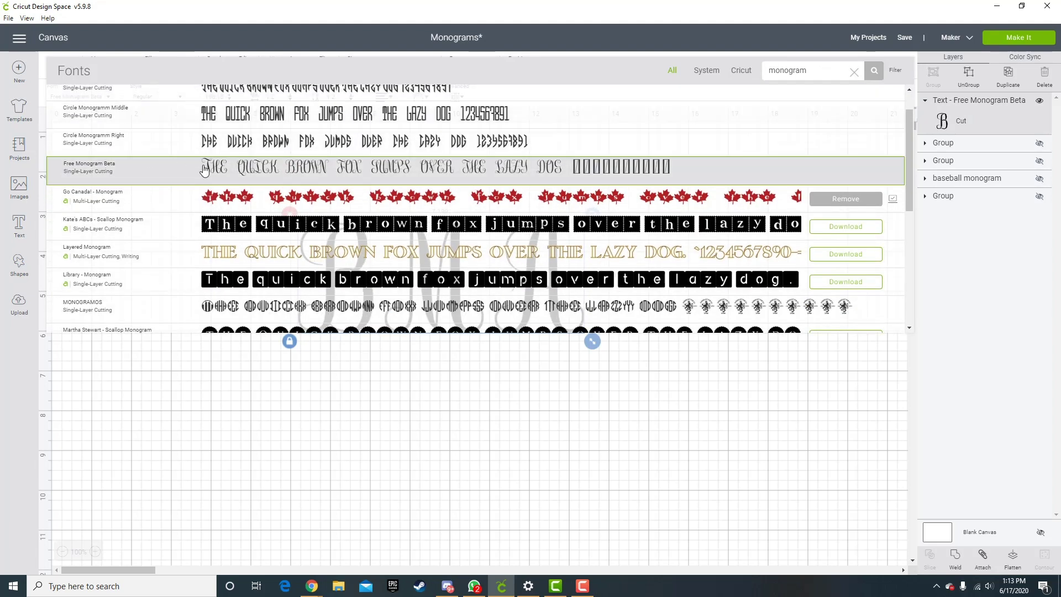
{"action": "left_click", "coordinate": [329, 432]}
{"action": "left_click", "coordinate": [405, 300]}
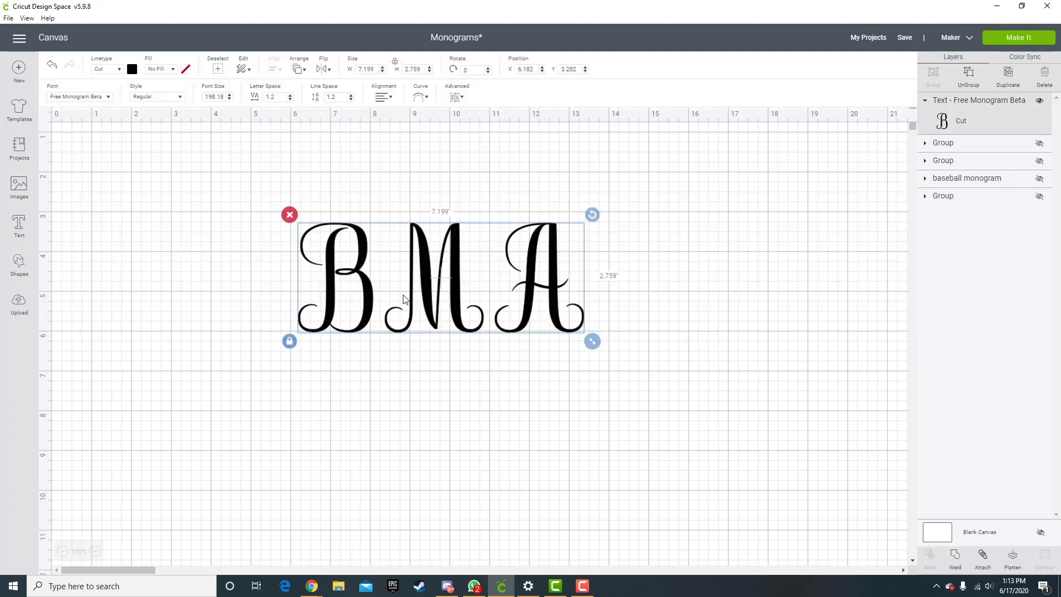
{"action": "left_click", "coordinate": [414, 429]}
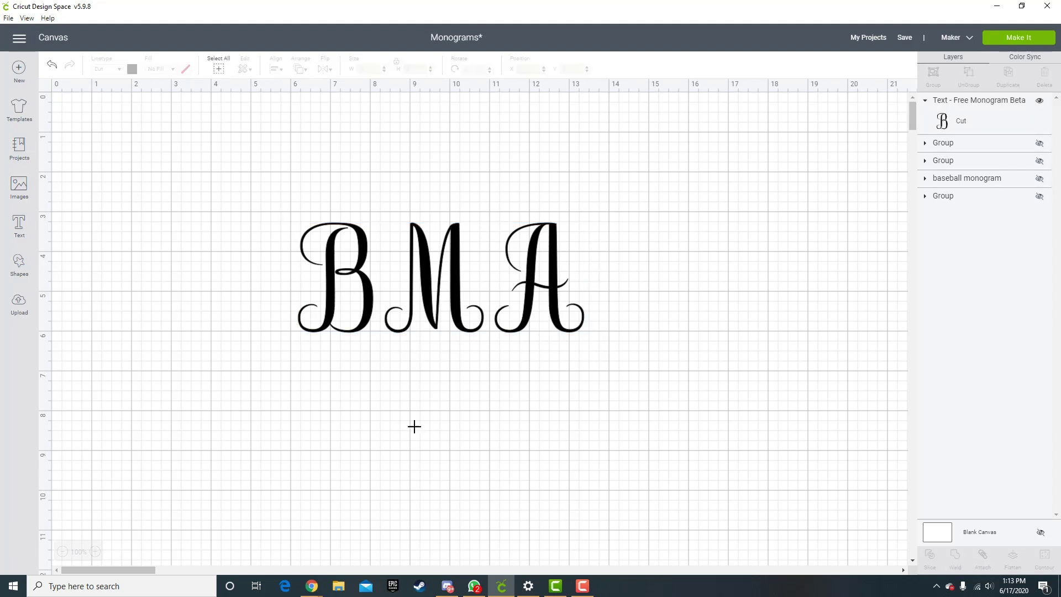
{"action": "left_click", "coordinate": [326, 249]}
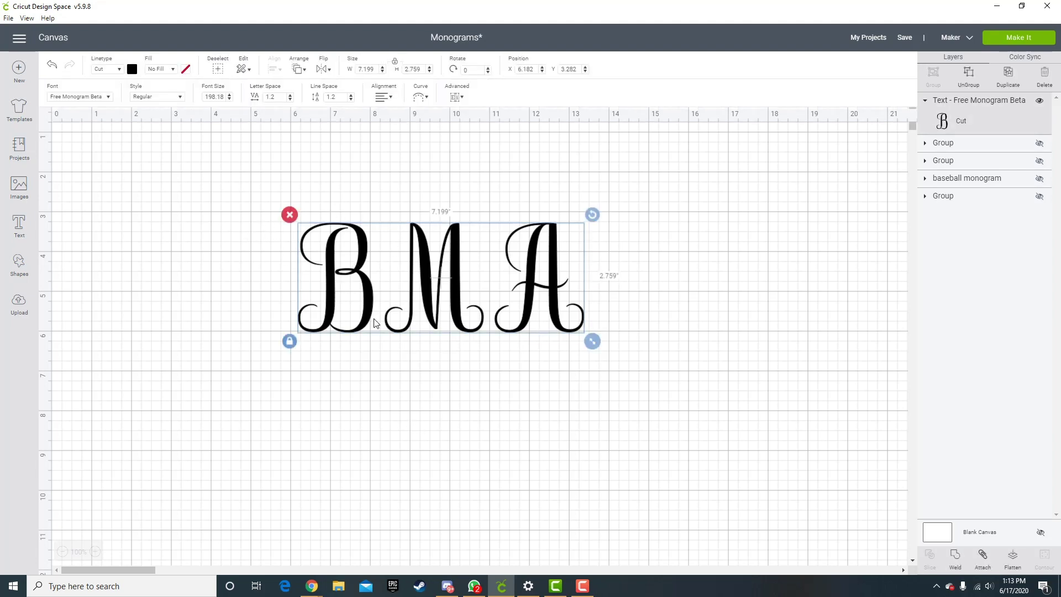
Ungroup BMA into separate letters and spread B, M and A apart
{"action": "left_click", "coordinate": [969, 75]}
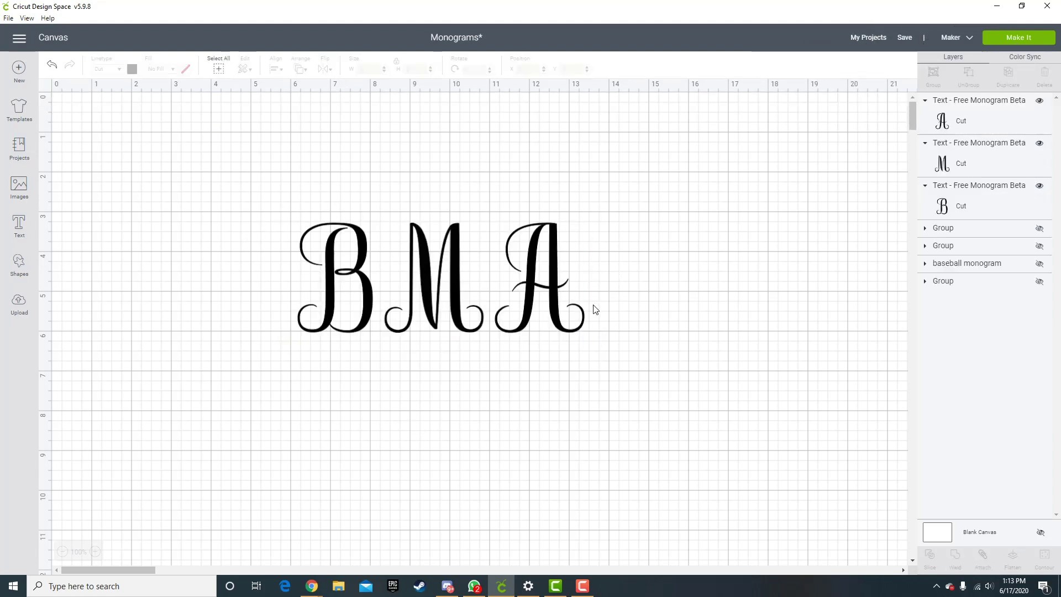
{"action": "left_click_drag", "start_coordinate": [535, 317], "coordinate": [559, 316]}
{"action": "left_click_drag", "start_coordinate": [346, 301], "coordinate": [334, 308]}
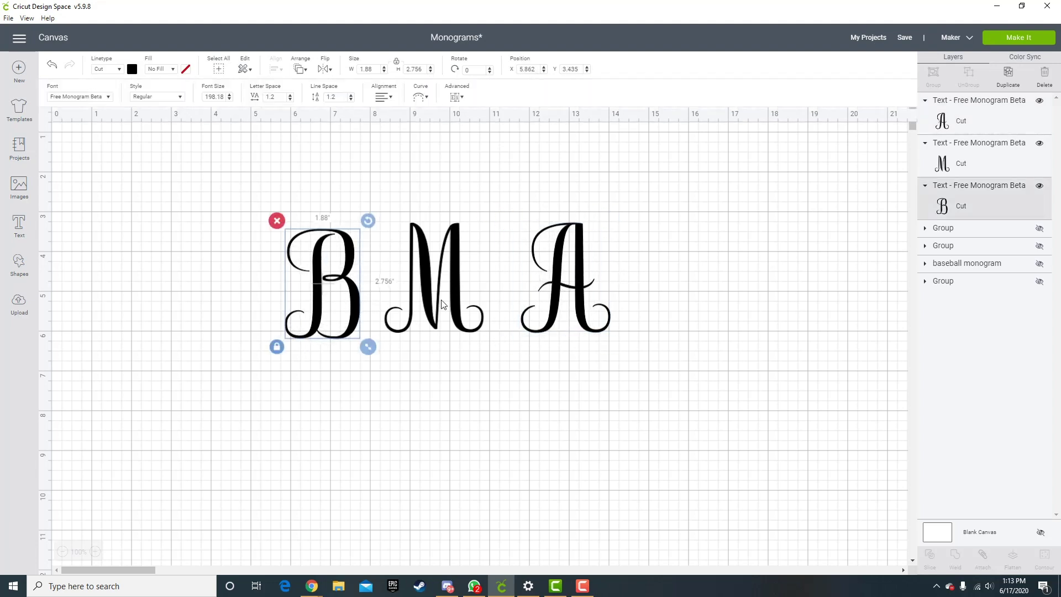
{"action": "left_click_drag", "start_coordinate": [442, 304], "coordinate": [448, 306]}
Set the letter B to 1.5 inches tall
{"action": "left_click", "coordinate": [358, 308]}
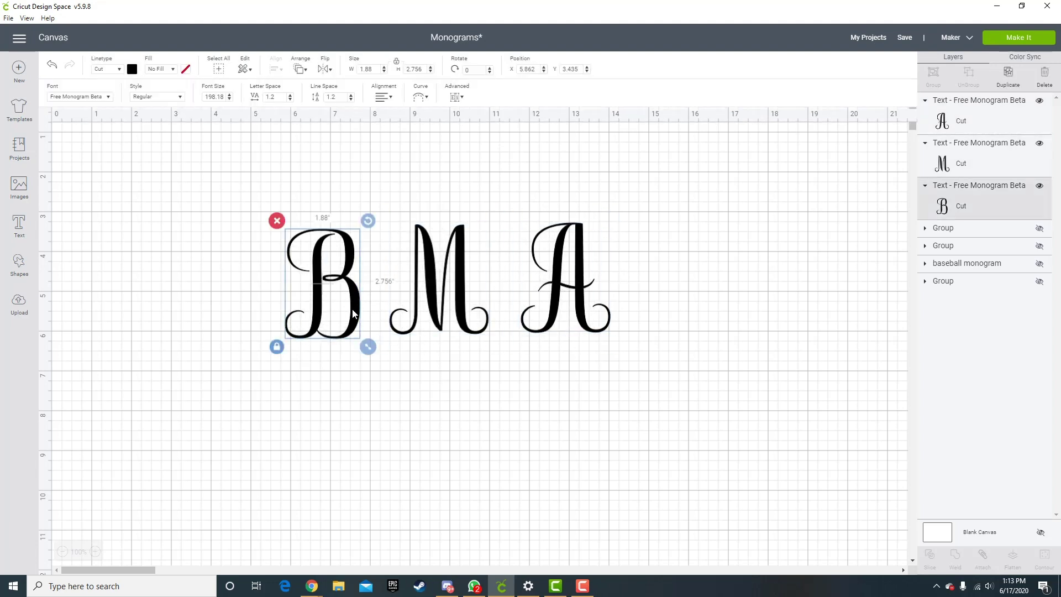
{"action": "left_click", "coordinate": [463, 301]}
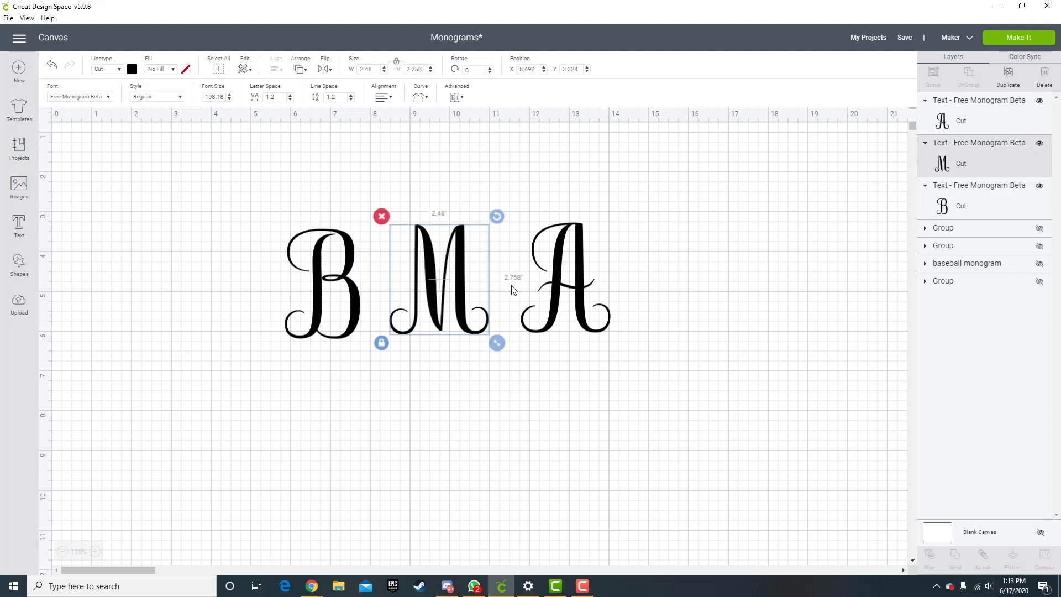
{"action": "left_click", "coordinate": [328, 287]}
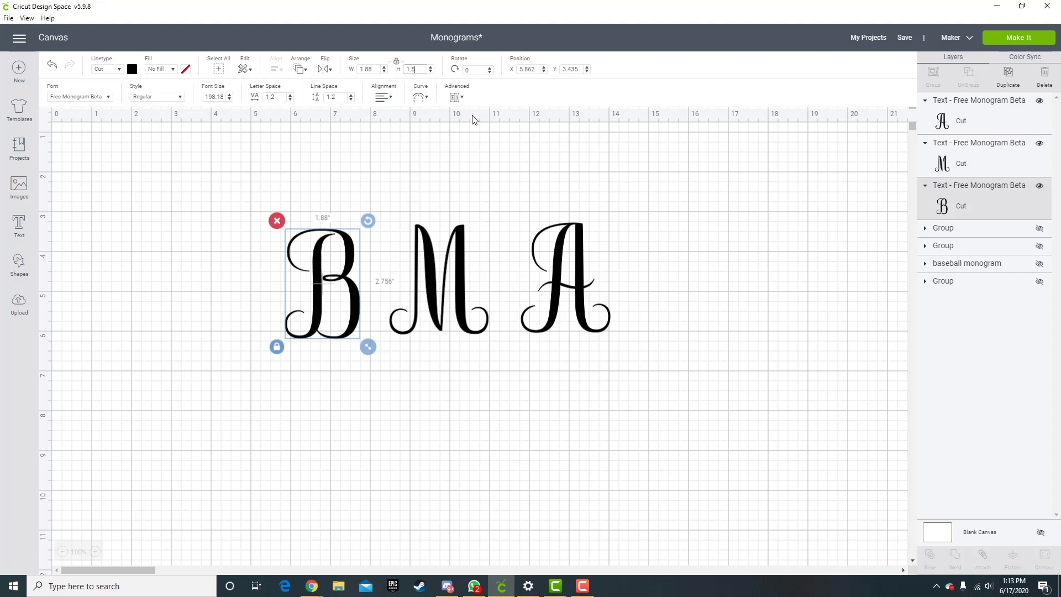
{"action": "left_click", "coordinate": [387, 272]}
{"action": "left_click", "coordinate": [327, 300]}
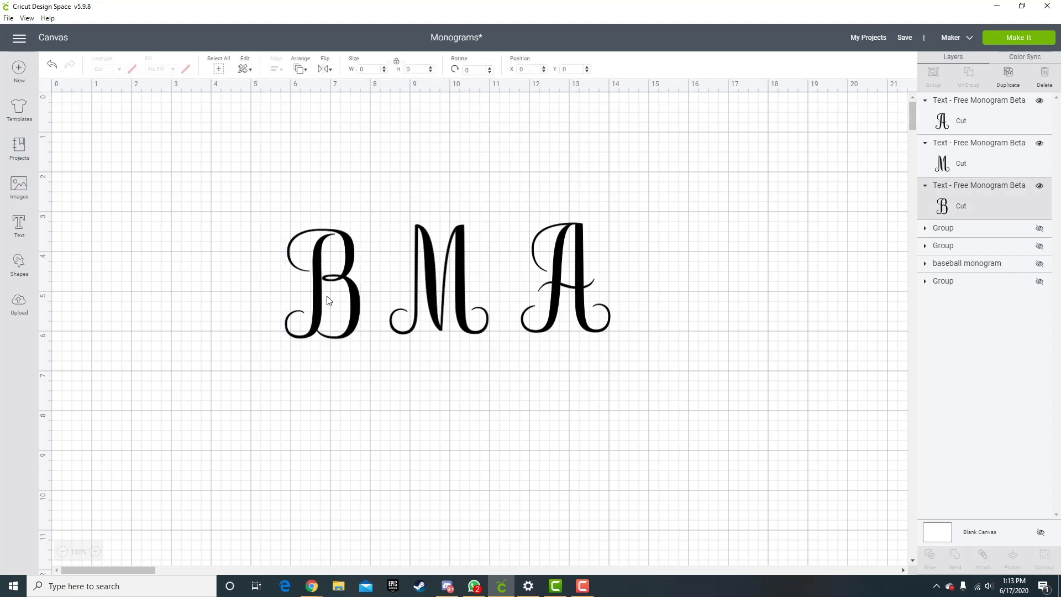
{"action": "double_click", "coordinate": [418, 69]}
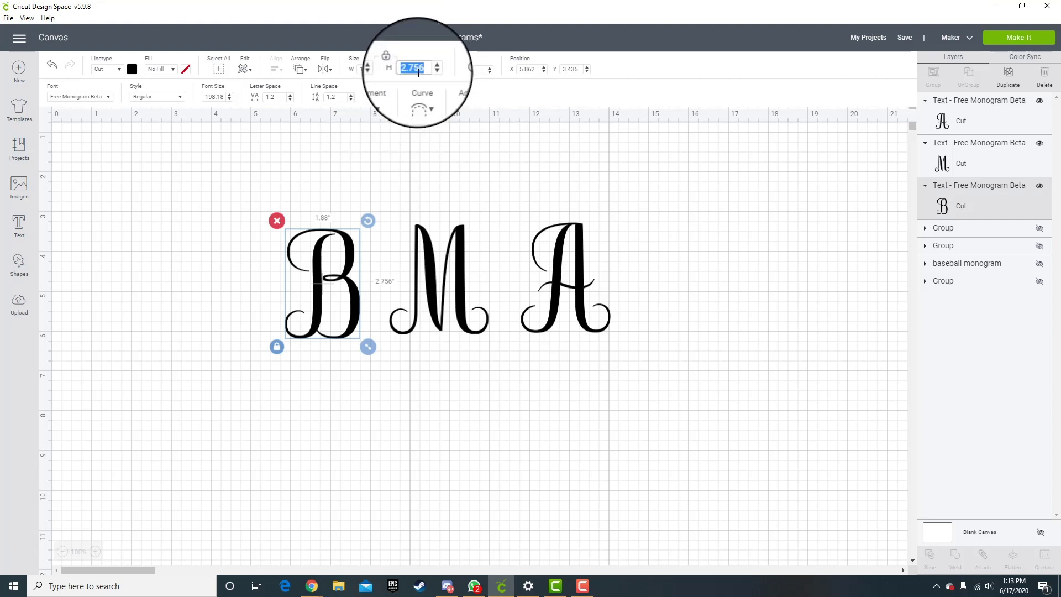
{"action": "type", "text": "1.5"}
{"action": "key", "text": "Return"}
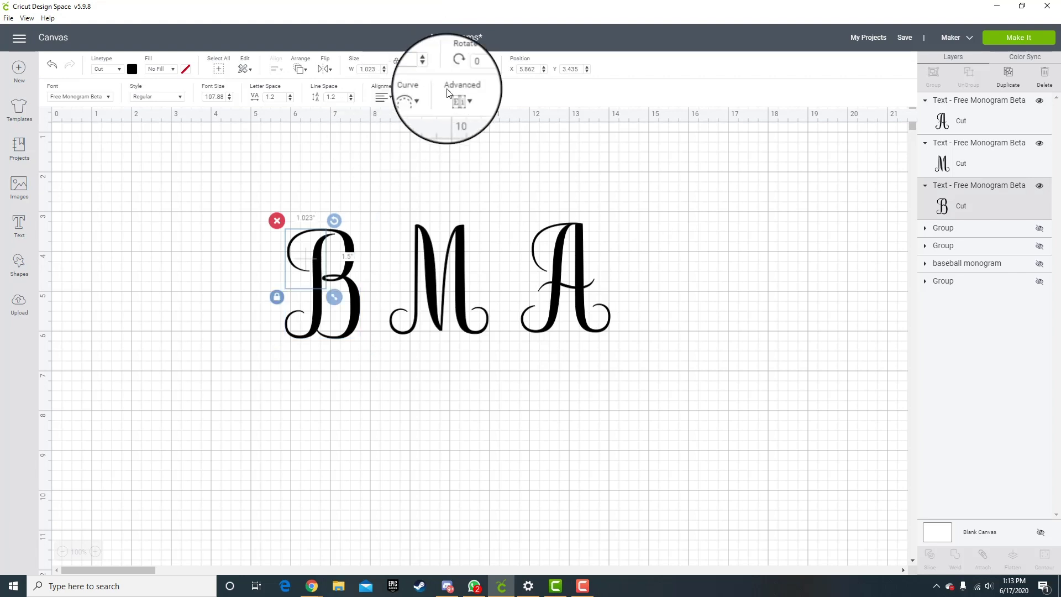
Set the A to 1.5 inches tall and the M to 2 inches tall
{"action": "left_click", "coordinate": [547, 249]}
{"action": "double_click", "coordinate": [414, 69]}
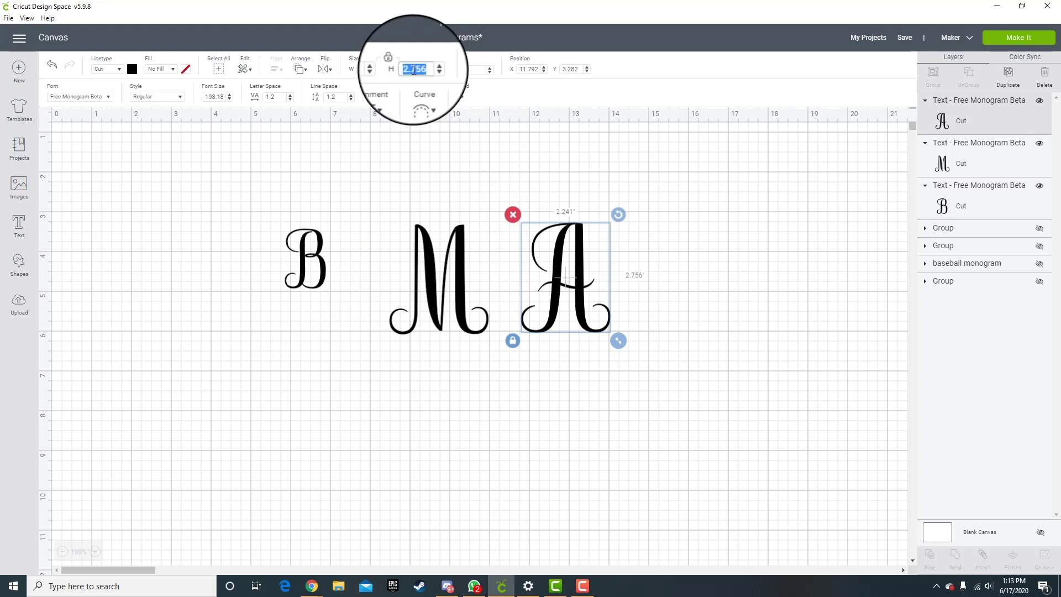
{"action": "type", "text": "1.5"}
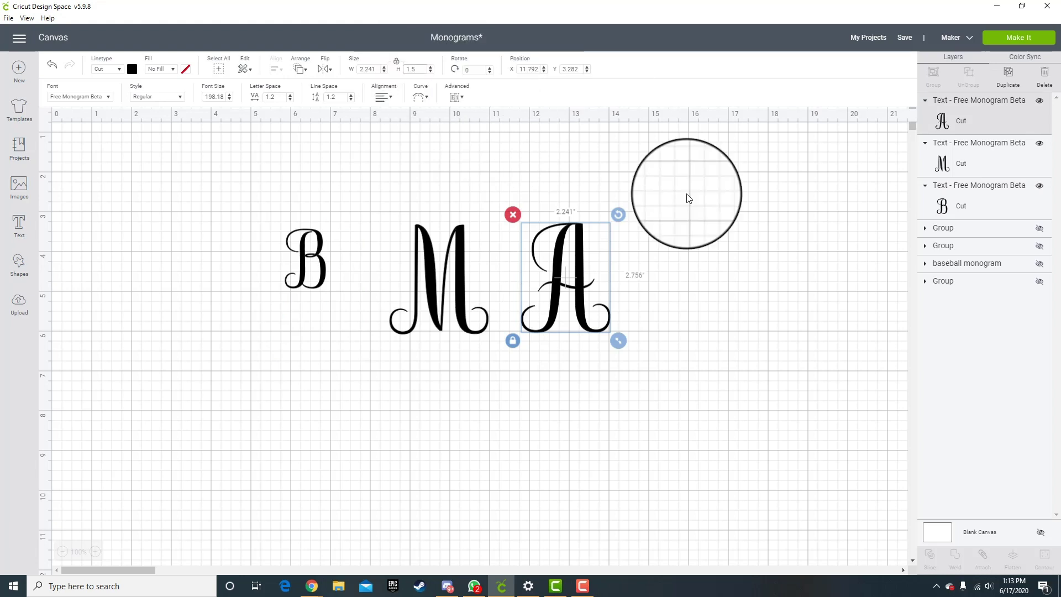
{"action": "left_click", "coordinate": [652, 225]}
{"action": "left_click", "coordinate": [547, 227]}
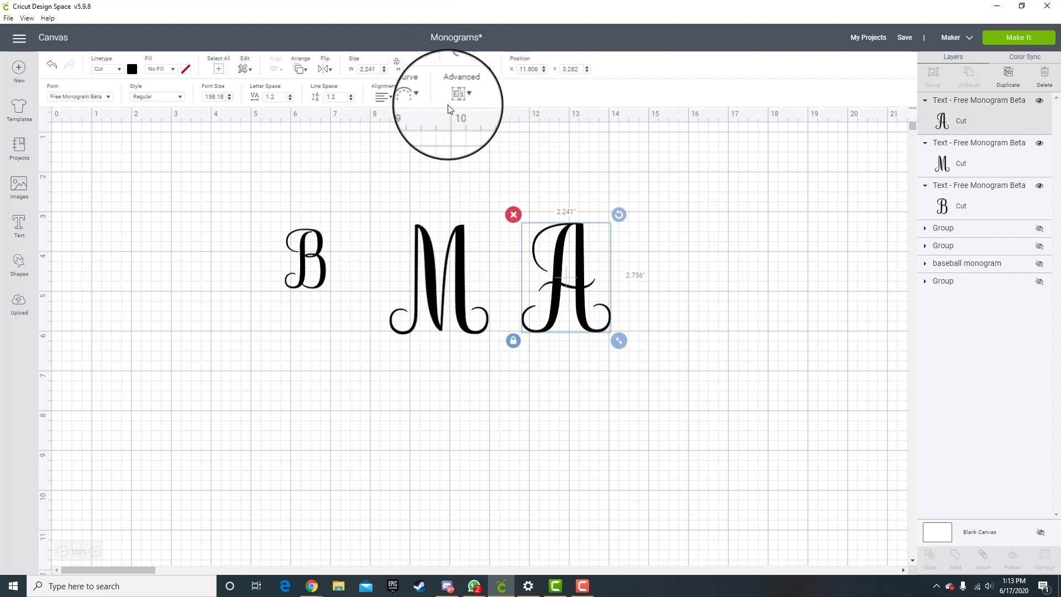
{"action": "double_click", "coordinate": [416, 70]}
{"action": "type", "text": "1.5"}
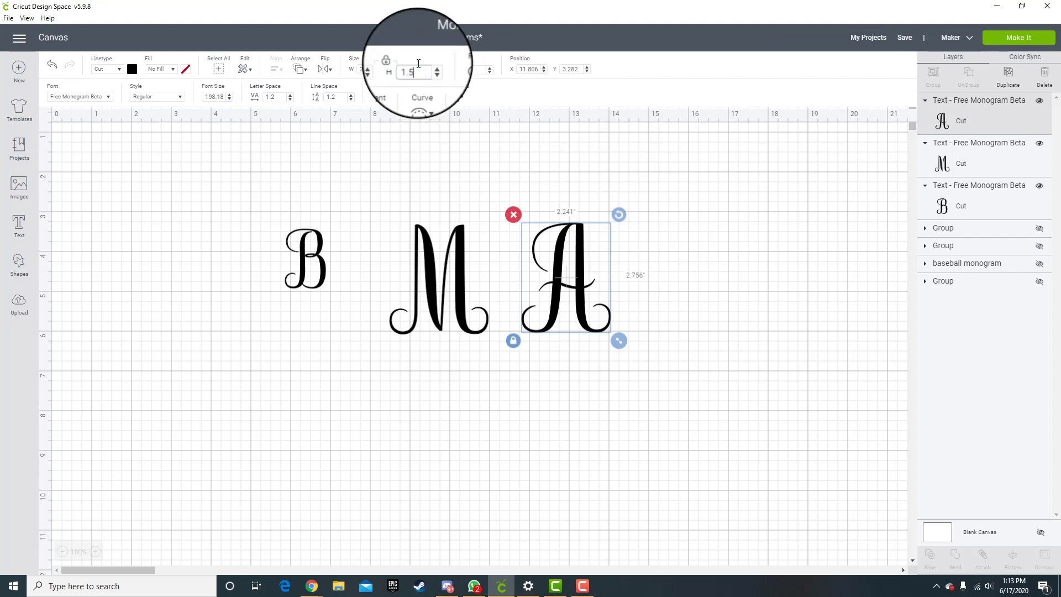
{"action": "key", "text": "Return"}
{"action": "left_click", "coordinate": [445, 238]}
{"action": "double_click", "coordinate": [416, 70]}
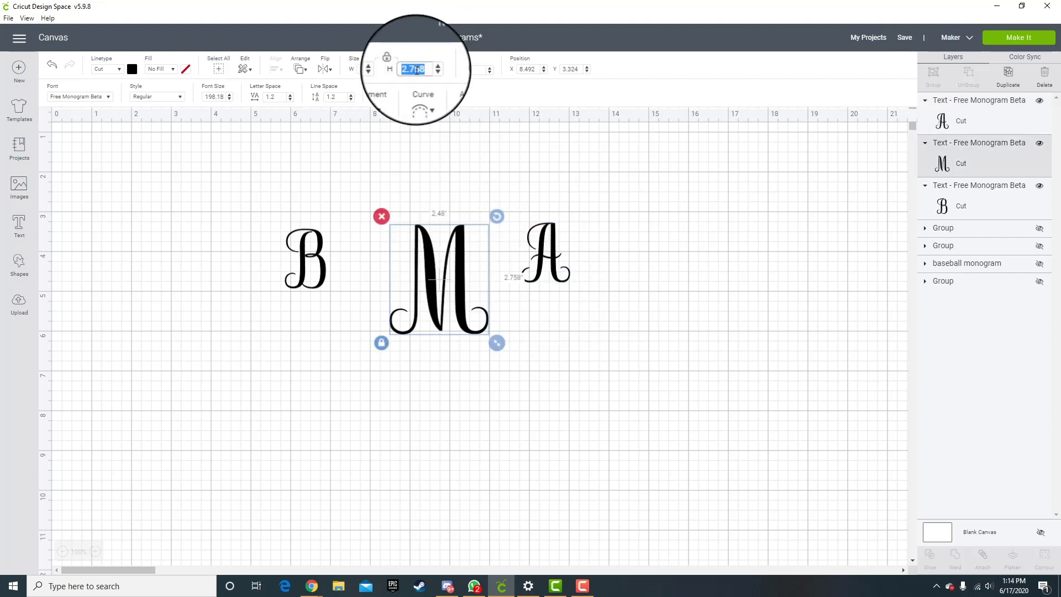
{"action": "type", "text": "2"}
{"action": "key", "text": "Return"}
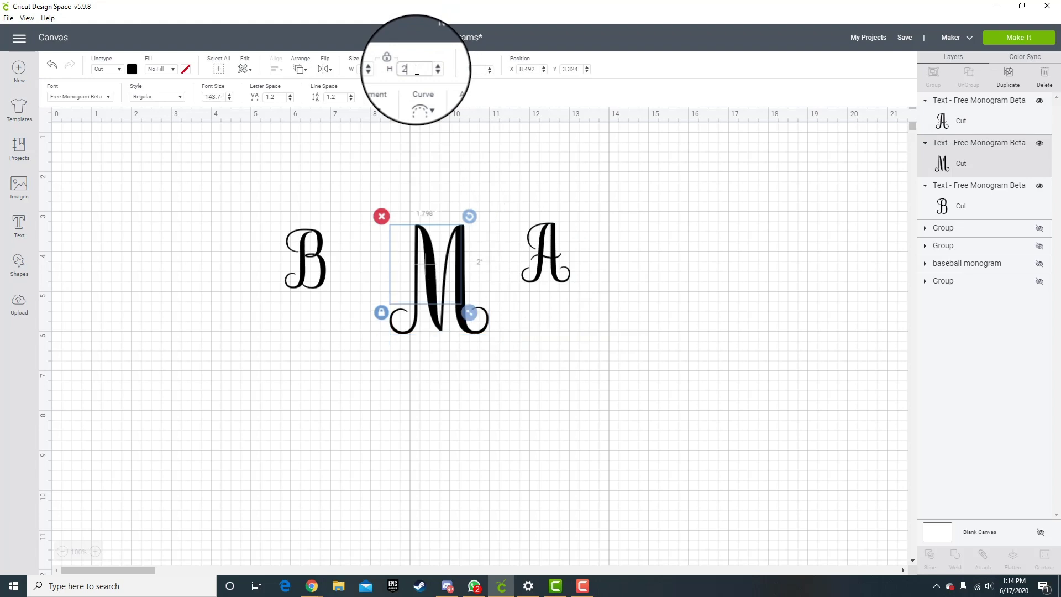
{"action": "left_click", "coordinate": [365, 166]}
Move B and A beside the M and center the three letters vertically
{"action": "left_click_drag", "start_coordinate": [322, 259], "coordinate": [391, 260]}
{"action": "left_click_drag", "start_coordinate": [547, 273], "coordinate": [480, 282]}
{"action": "left_click", "coordinate": [330, 213]}
{"action": "left_click_drag", "start_coordinate": [326, 205], "coordinate": [555, 330]}
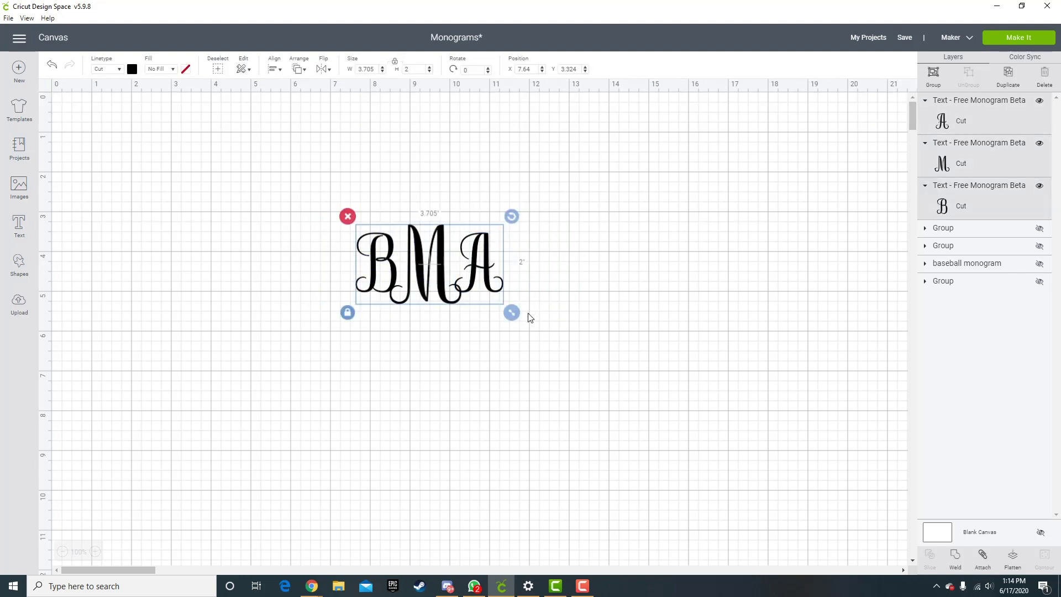
{"action": "left_click", "coordinate": [274, 69]}
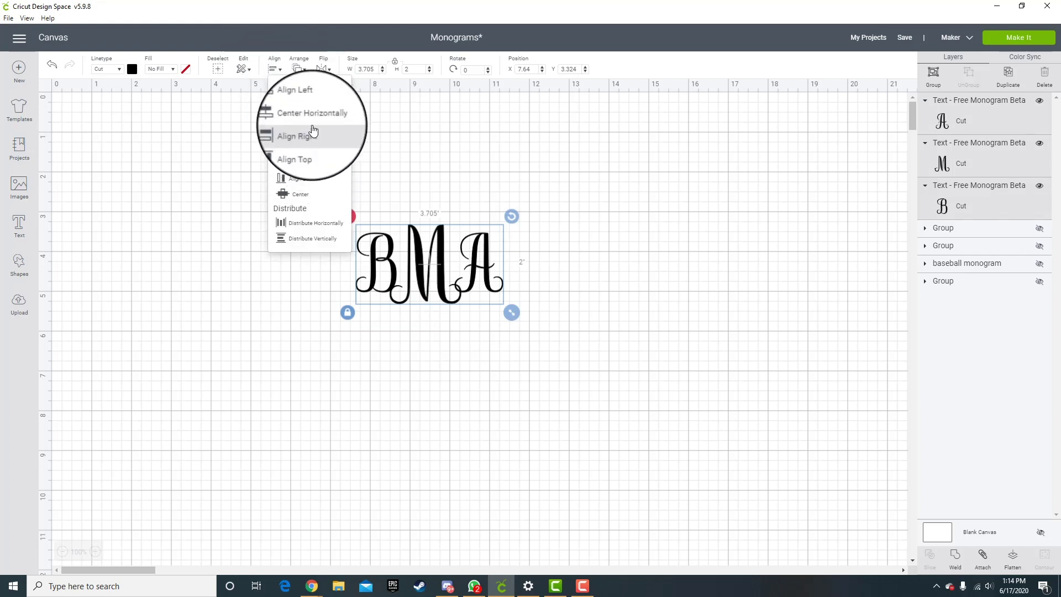
{"action": "left_click", "coordinate": [307, 163]}
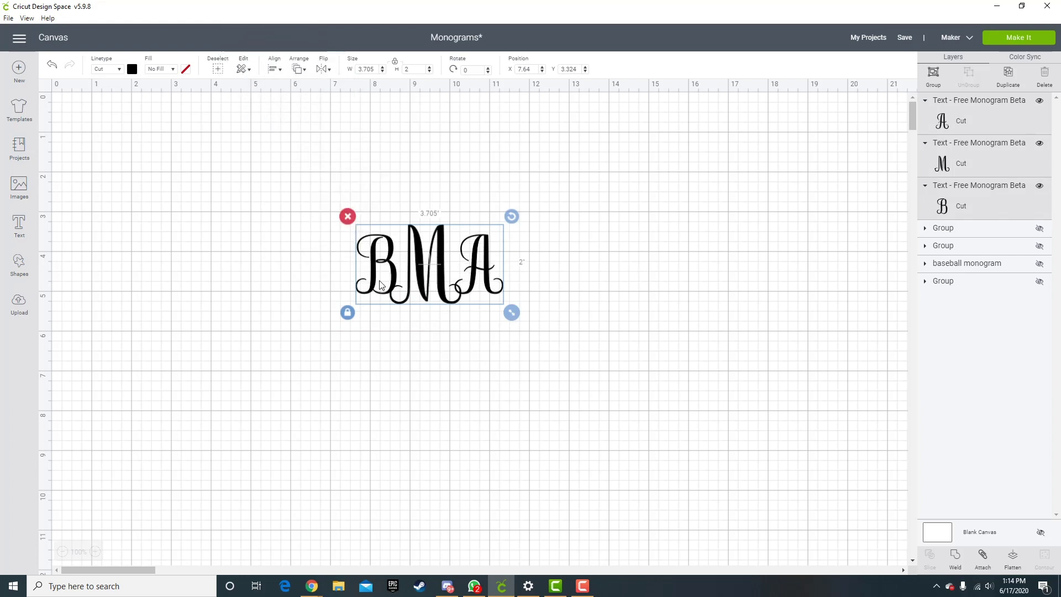
Distribute the letters evenly and enlarge them together to about 5.65 by 3.05 inches
{"action": "left_click", "coordinate": [282, 275]}
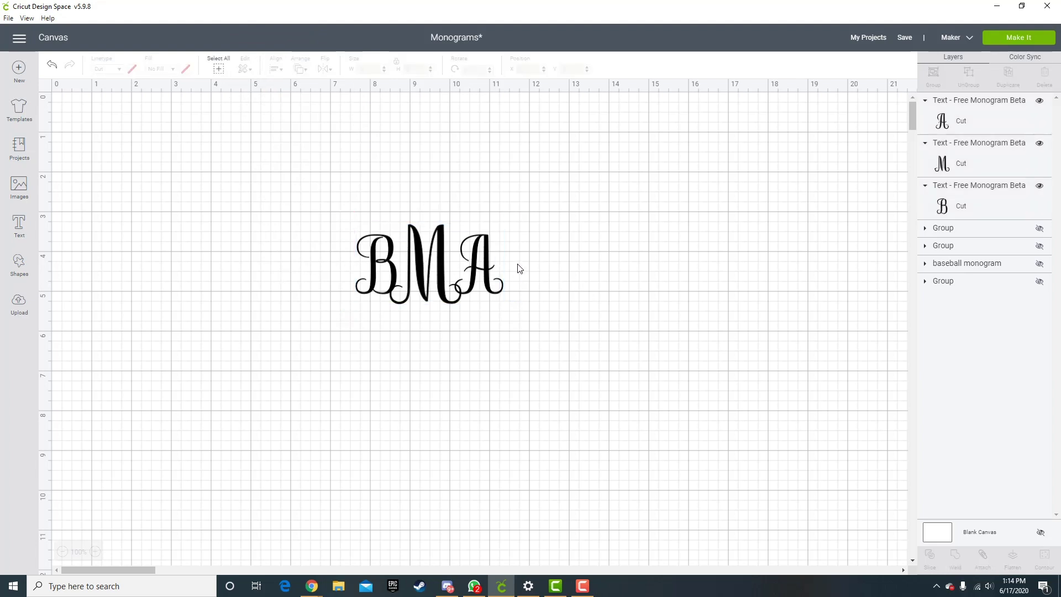
{"action": "left_click_drag", "start_coordinate": [327, 215], "coordinate": [568, 320]}
{"action": "left_click", "coordinate": [275, 69]}
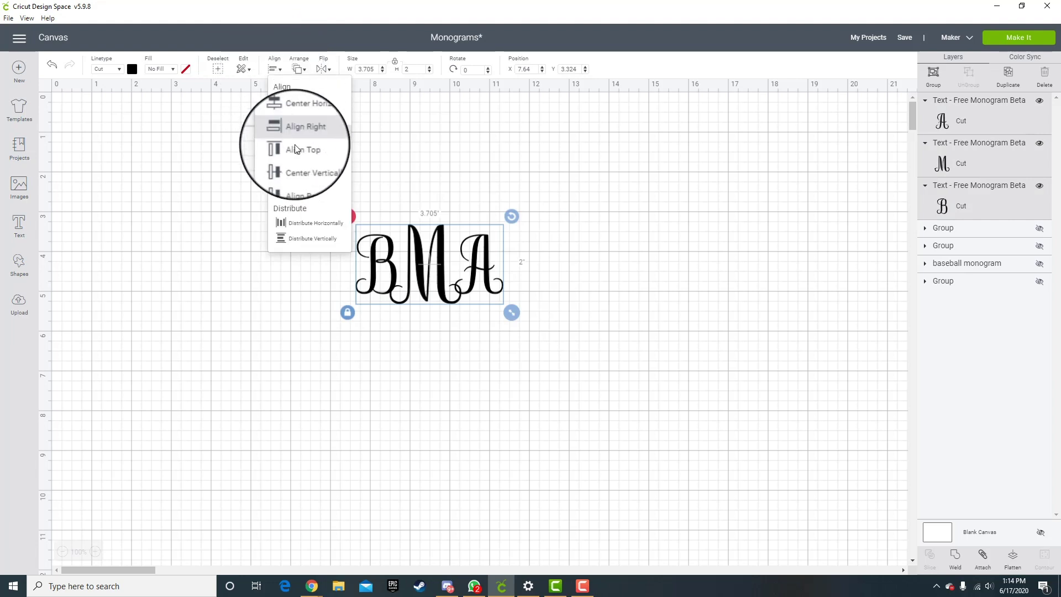
{"action": "left_click", "coordinate": [311, 237]}
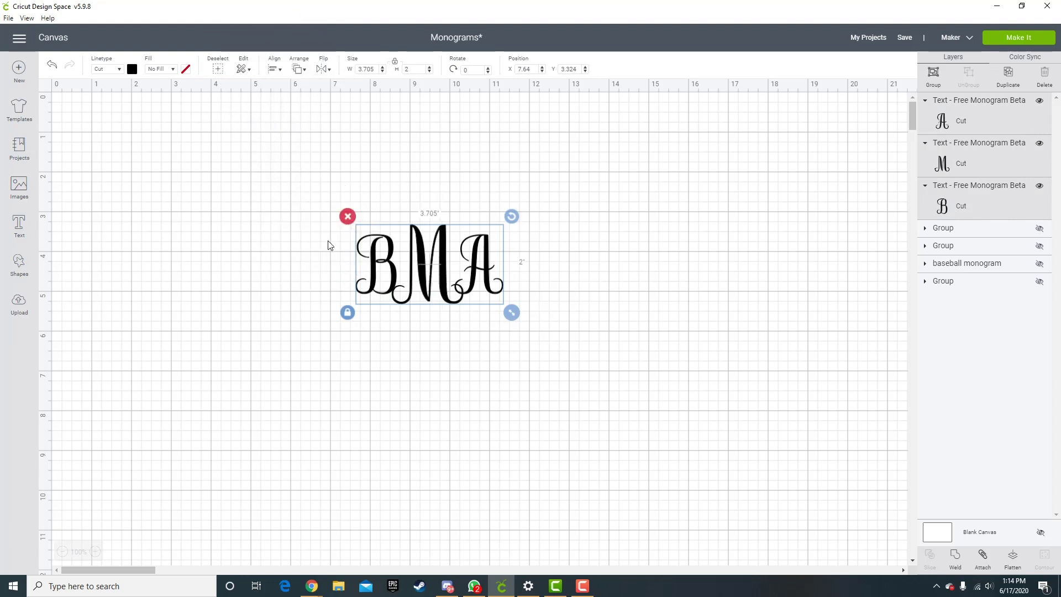
{"action": "left_click", "coordinate": [448, 340]}
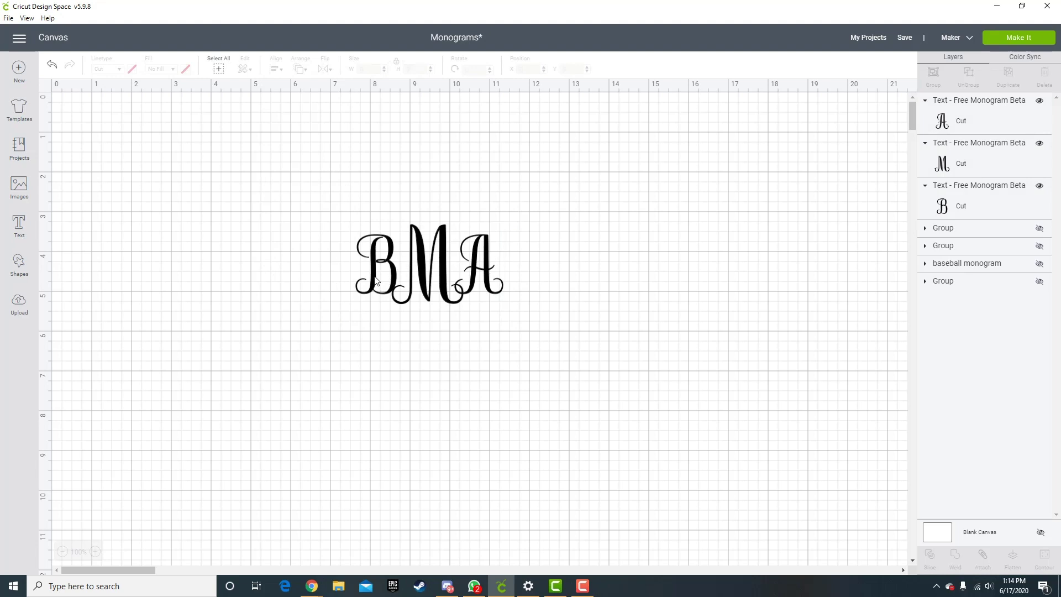
{"action": "left_click_drag", "start_coordinate": [343, 217], "coordinate": [601, 391]}
Nudge the B right and the A left so they tuck tightly against the M
{"action": "left_click", "coordinate": [490, 414]}
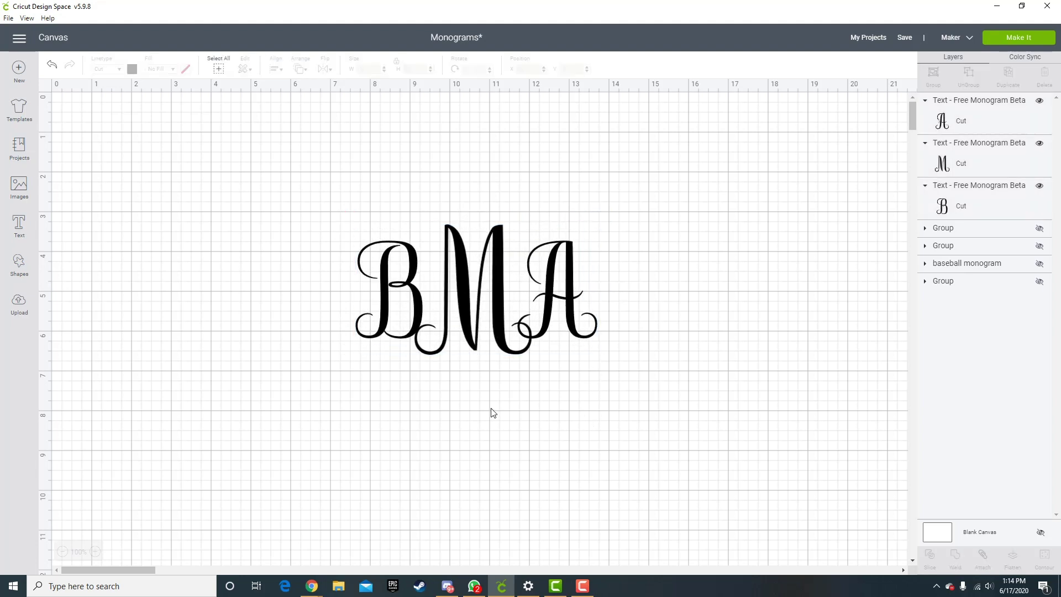
{"action": "left_click", "coordinate": [401, 314]}
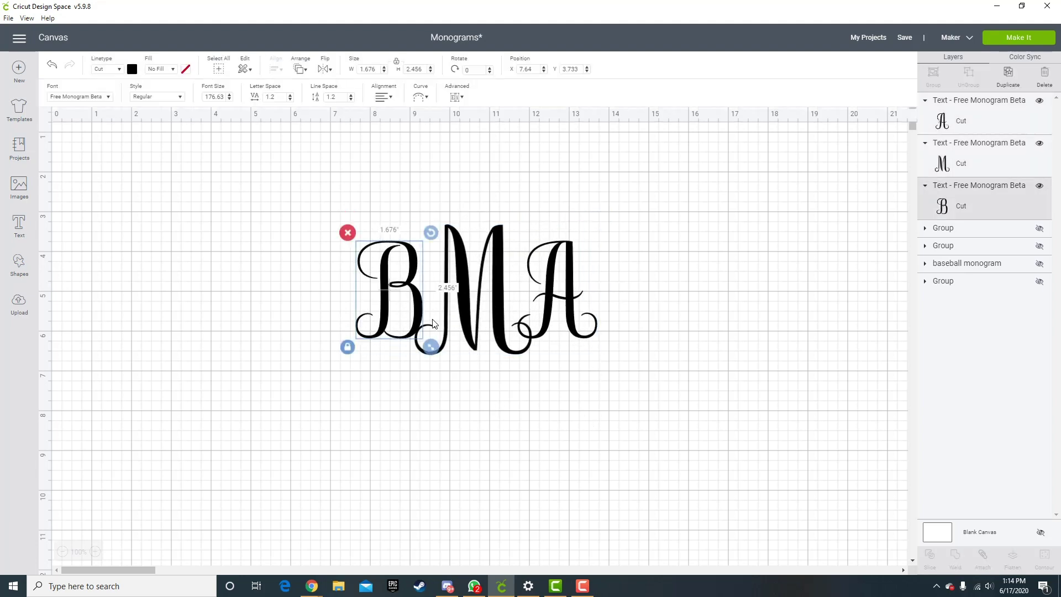
{"action": "key", "text": "Right"}
{"action": "key", "text": "Right"}
{"action": "key", "text": "Right"}
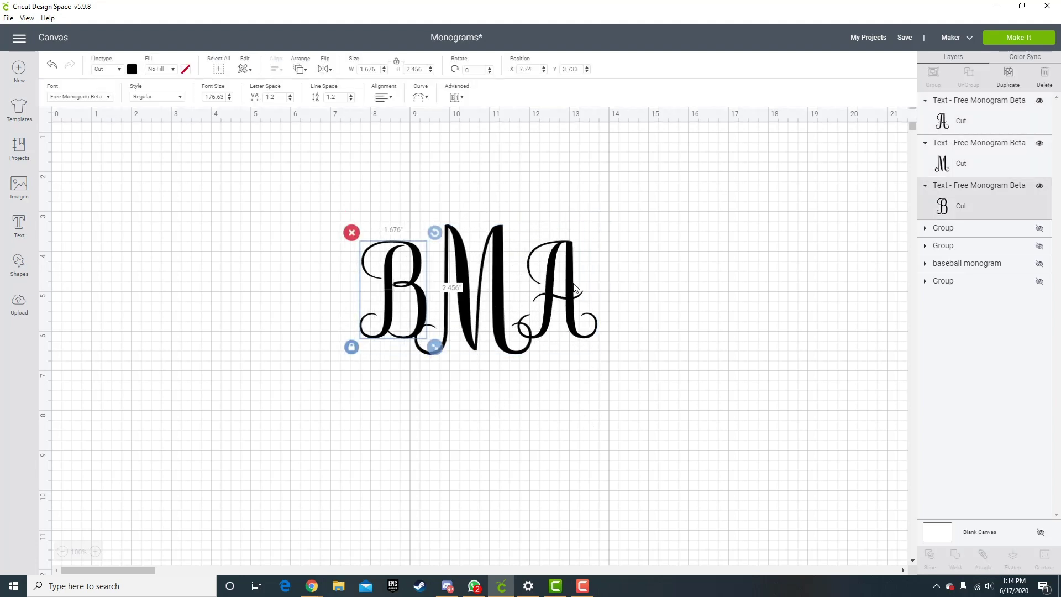
{"action": "left_click", "coordinate": [569, 315]}
{"action": "key", "text": "Left"}
{"action": "key", "text": "Left"}
{"action": "key", "text": "Left"}
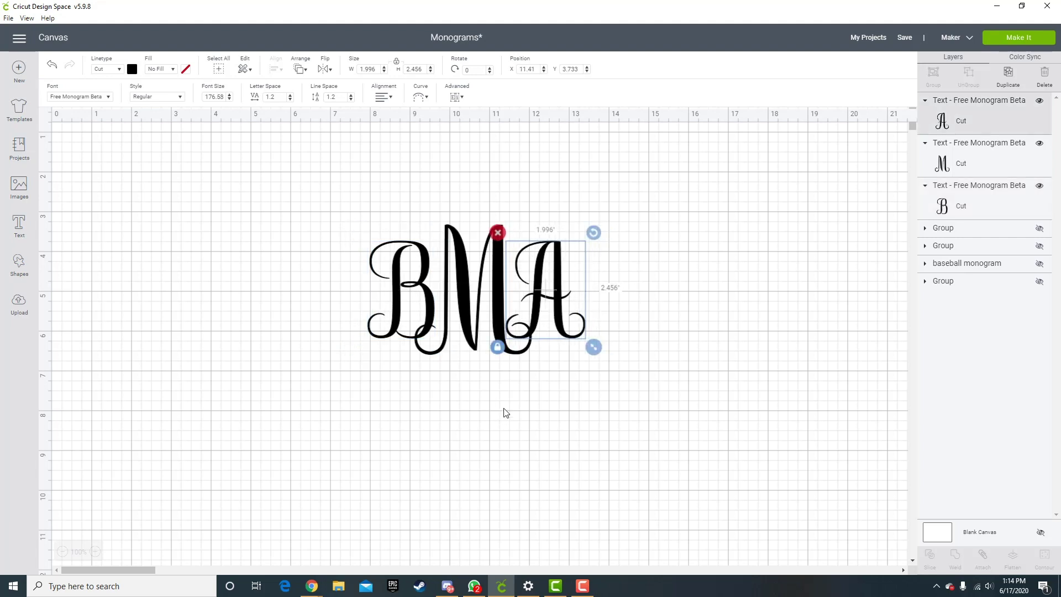
{"action": "left_click", "coordinate": [514, 408]}
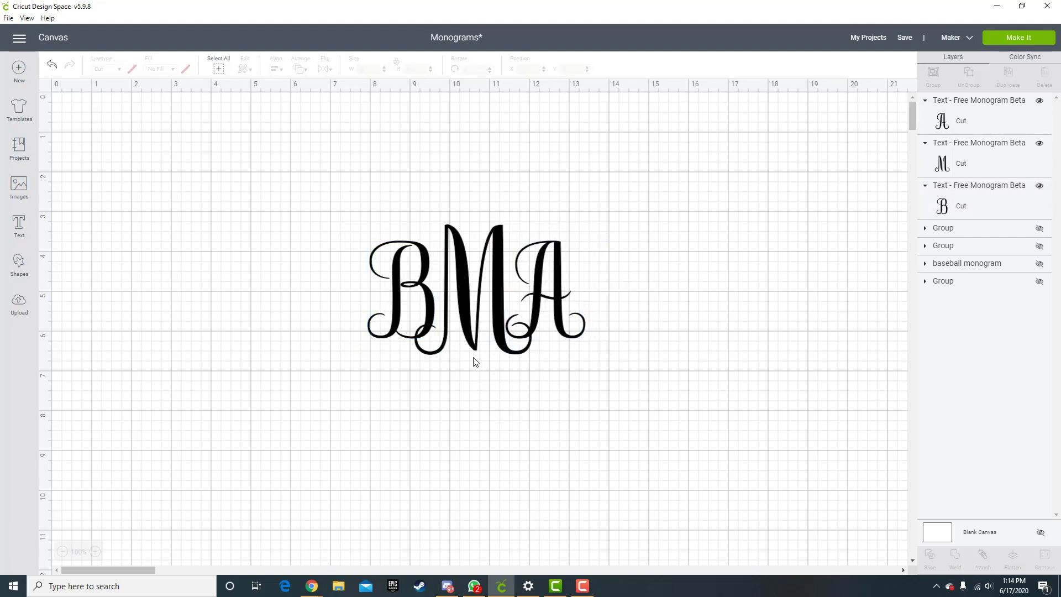
{"action": "left_click", "coordinate": [546, 296]}
{"action": "key", "text": "Left"}
{"action": "key", "text": "Left"}
{"action": "left_click", "coordinate": [412, 303]}
{"action": "key", "text": "Right"}
{"action": "key", "text": "Right"}
{"action": "left_click", "coordinate": [592, 366]}
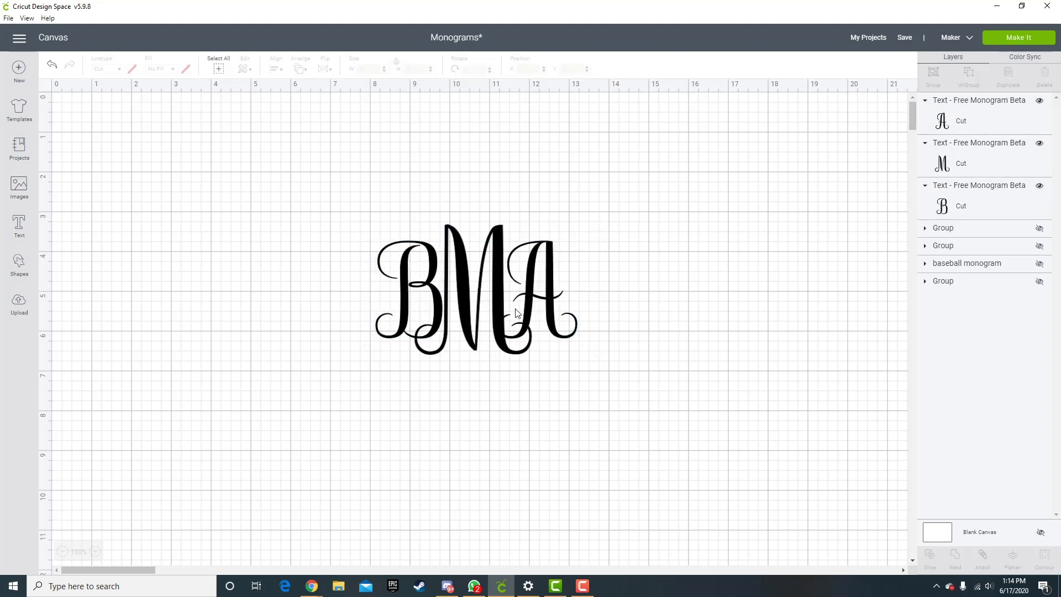
{"action": "left_click", "coordinate": [541, 311]}
{"action": "key", "text": "Left"}
{"action": "left_click", "coordinate": [628, 316]}
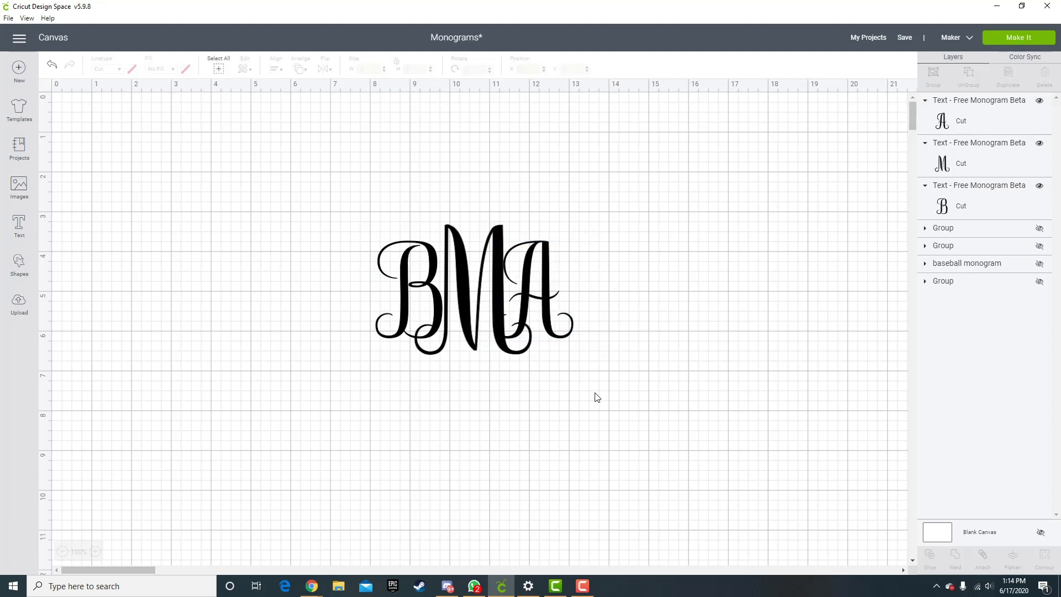
Group the three letters and move the group up and to the right
{"action": "left_click_drag", "start_coordinate": [362, 198], "coordinate": [611, 407]}
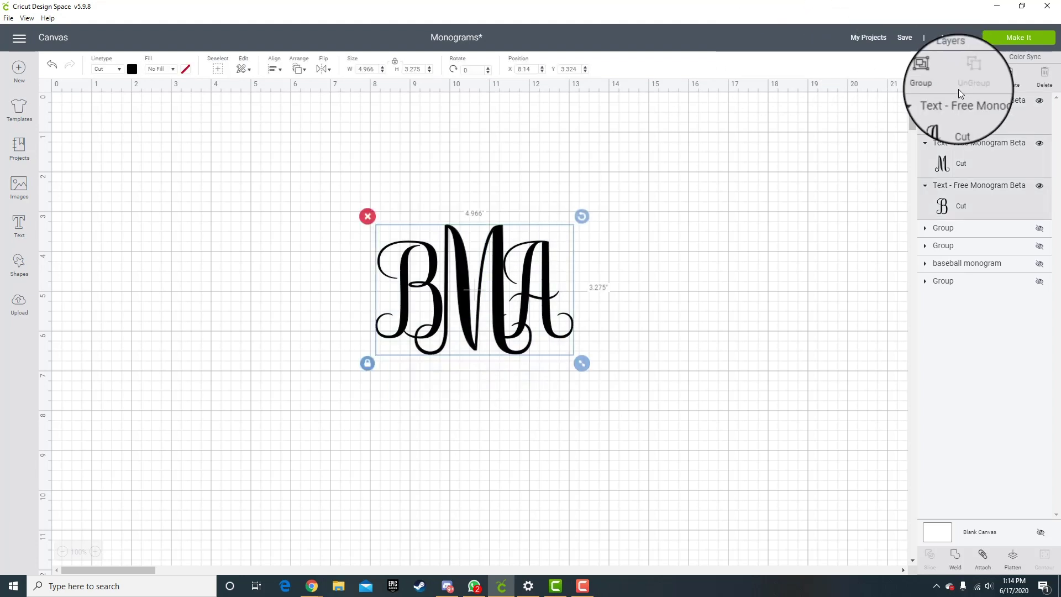
{"action": "left_click", "coordinate": [933, 72]}
{"action": "left_click", "coordinate": [667, 387]}
{"action": "left_click_drag", "start_coordinate": [466, 287], "coordinate": [492, 237]}
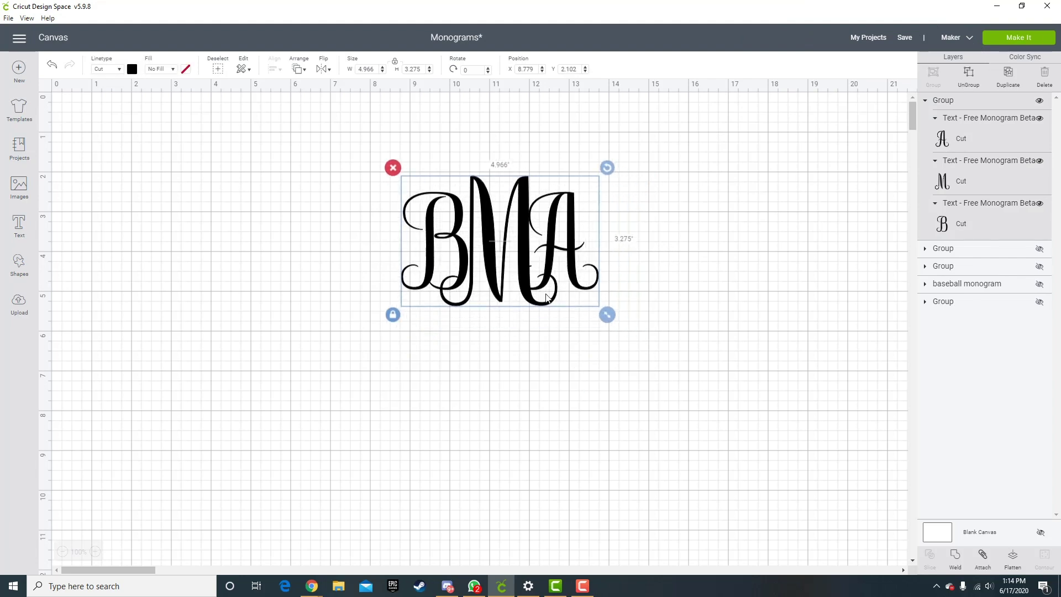
{"action": "left_click", "coordinate": [600, 365]}
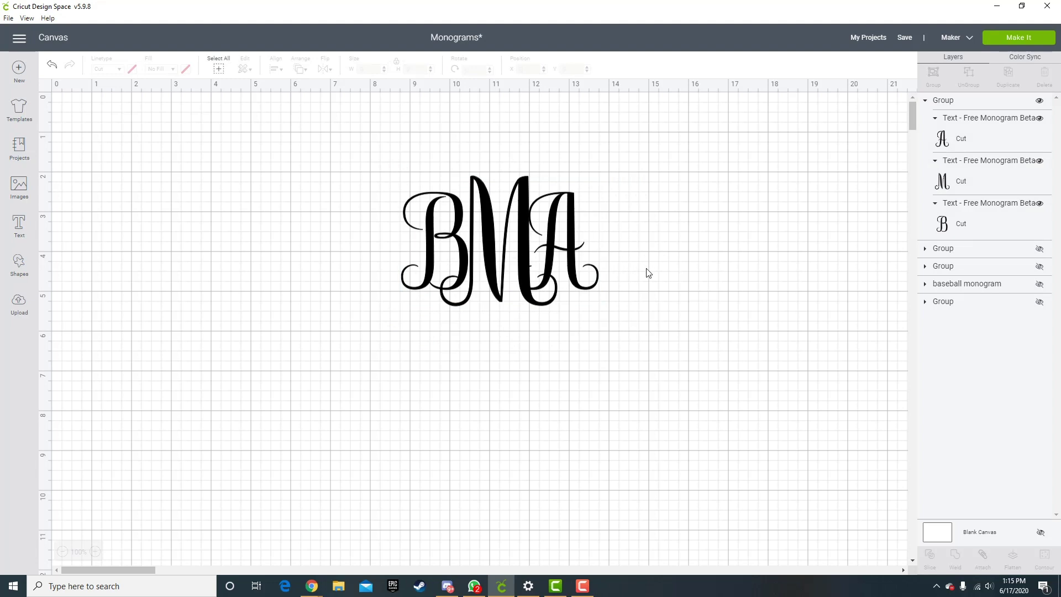
Preview the design on the mat, then weld the BMA letters into one shape
{"action": "left_click", "coordinate": [1006, 35]}
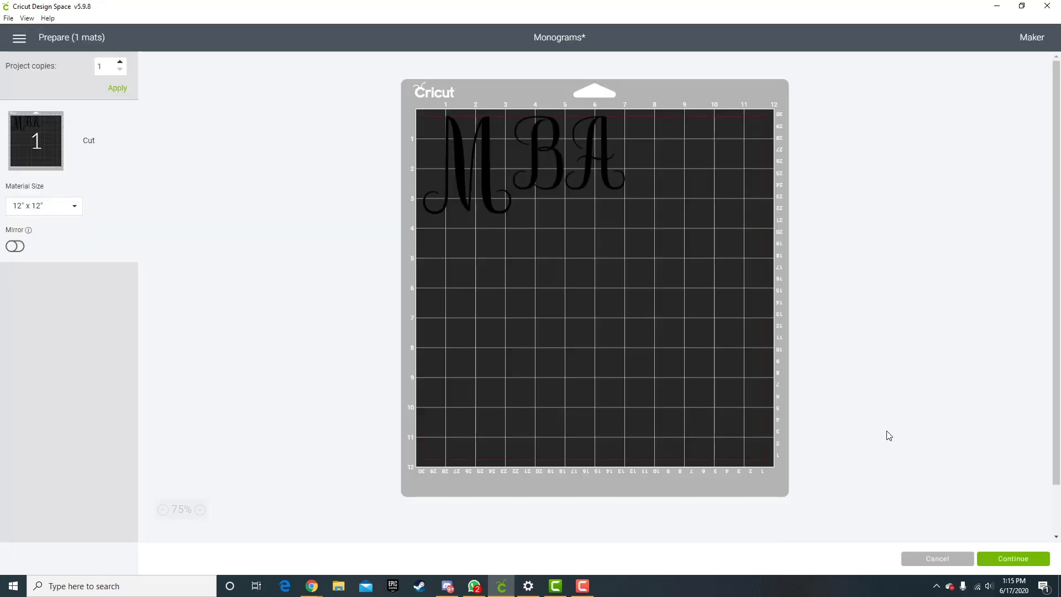
{"action": "left_click", "coordinate": [917, 558]}
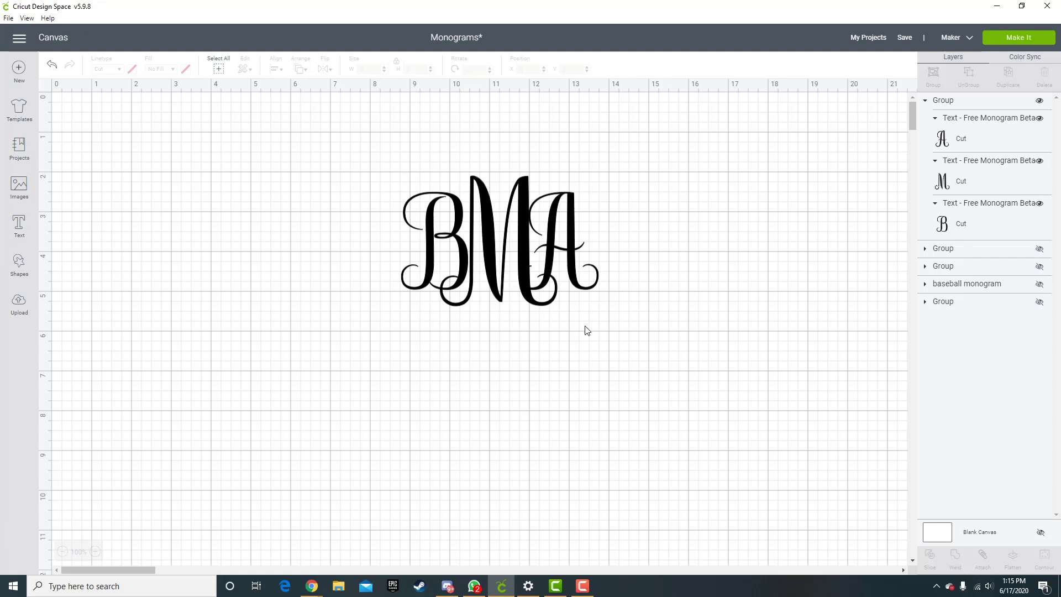
{"action": "left_click_drag", "start_coordinate": [341, 159], "coordinate": [676, 330]}
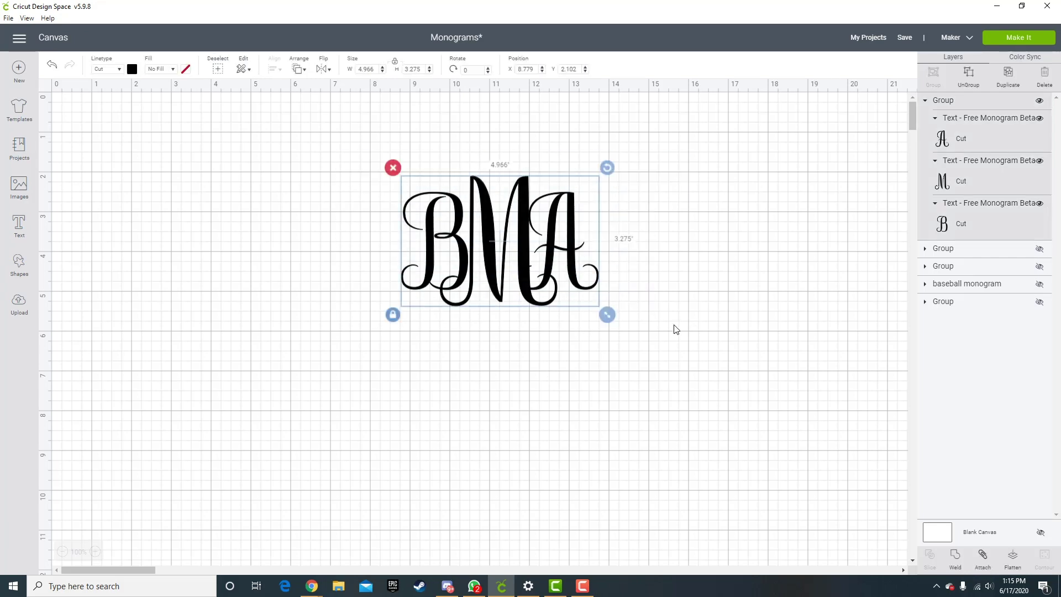
{"action": "left_click", "coordinate": [956, 558]}
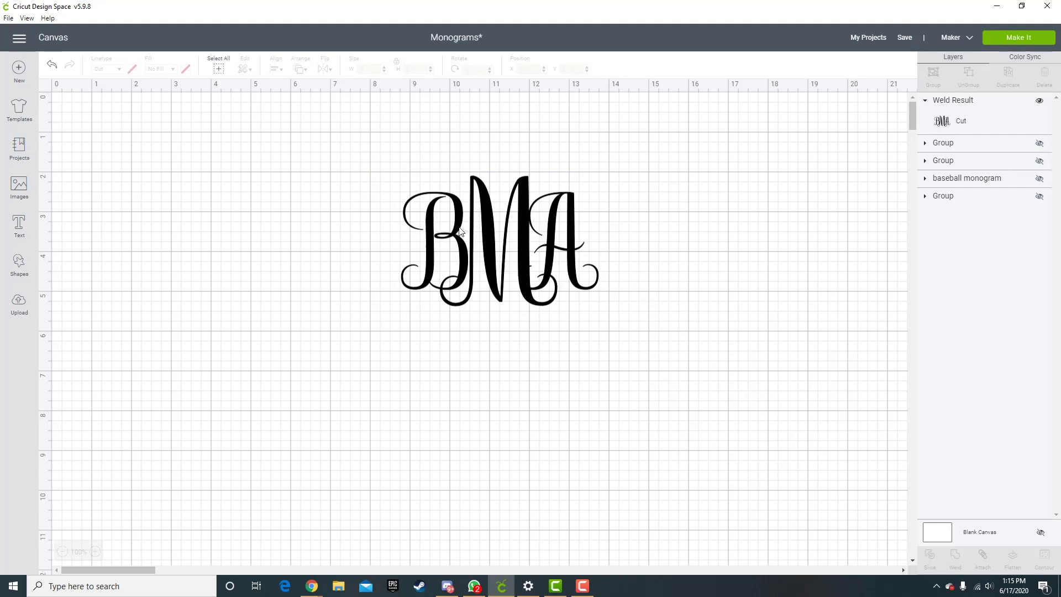
Check the welded BMA on the mat, shrink it to 3.16 by 2.08 inches, place it top-right
{"action": "left_click", "coordinate": [541, 267]}
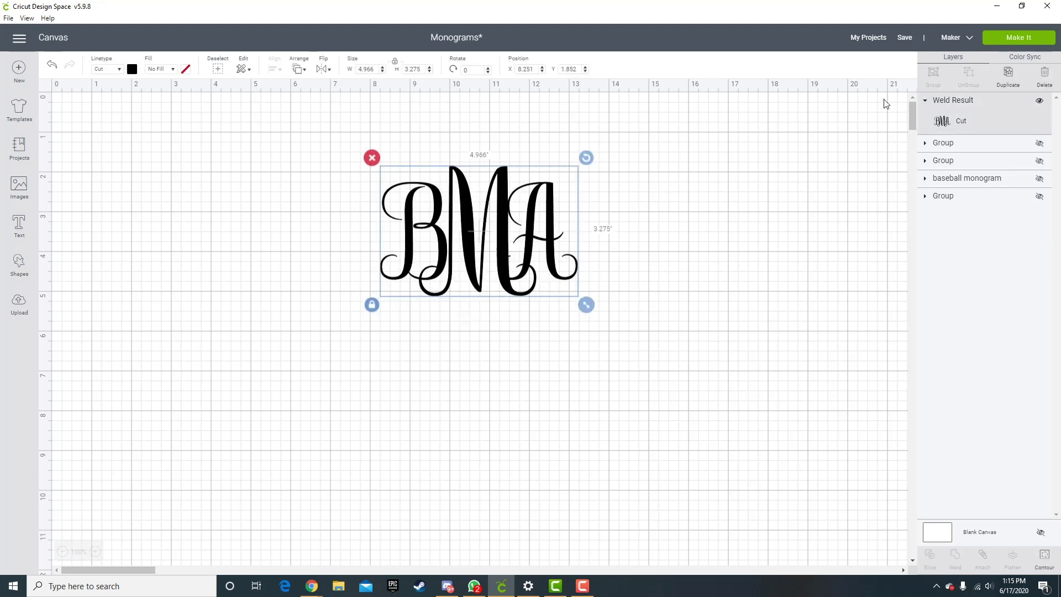
{"action": "left_click", "coordinate": [1013, 44]}
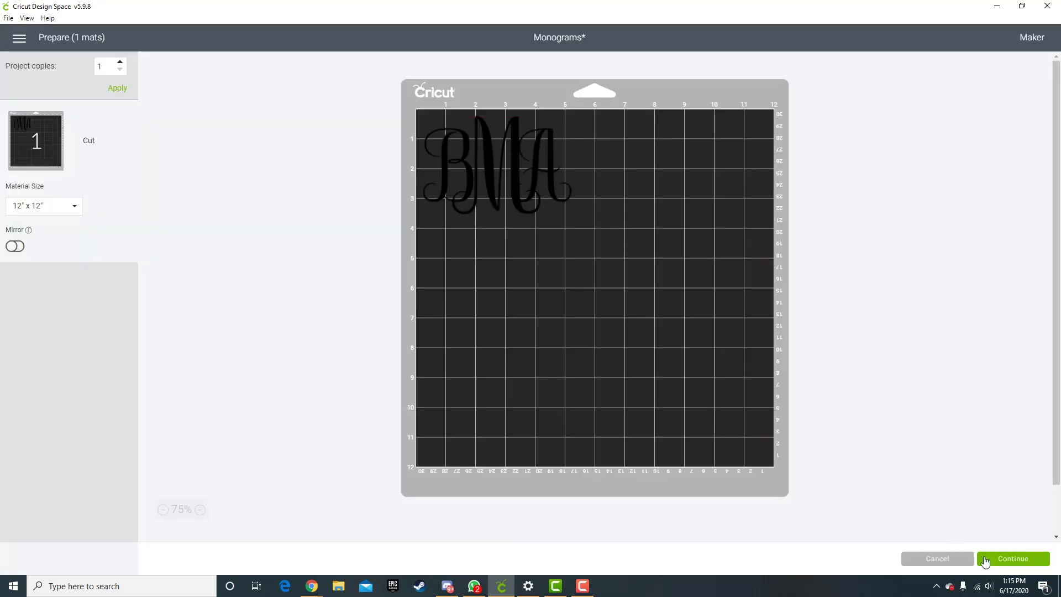
{"action": "left_click", "coordinate": [935, 560]}
{"action": "left_click_drag", "start_coordinate": [535, 228], "coordinate": [808, 187]}
{"action": "left_click_drag", "start_coordinate": [869, 255], "coordinate": [798, 208]}
{"action": "left_click_drag", "start_coordinate": [756, 176], "coordinate": [856, 161]}
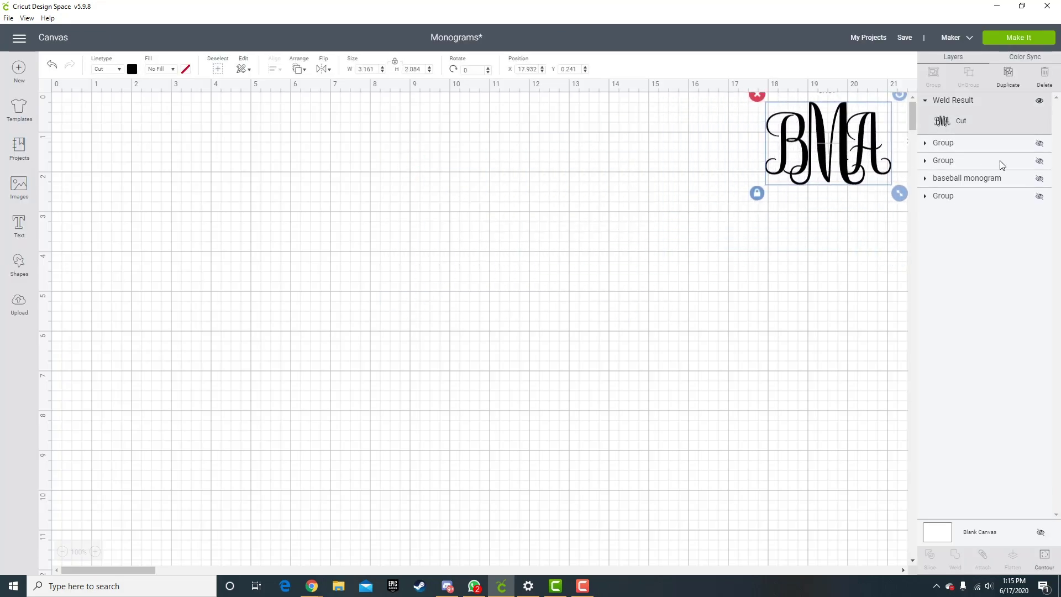
{"action": "left_click", "coordinate": [1040, 144]}
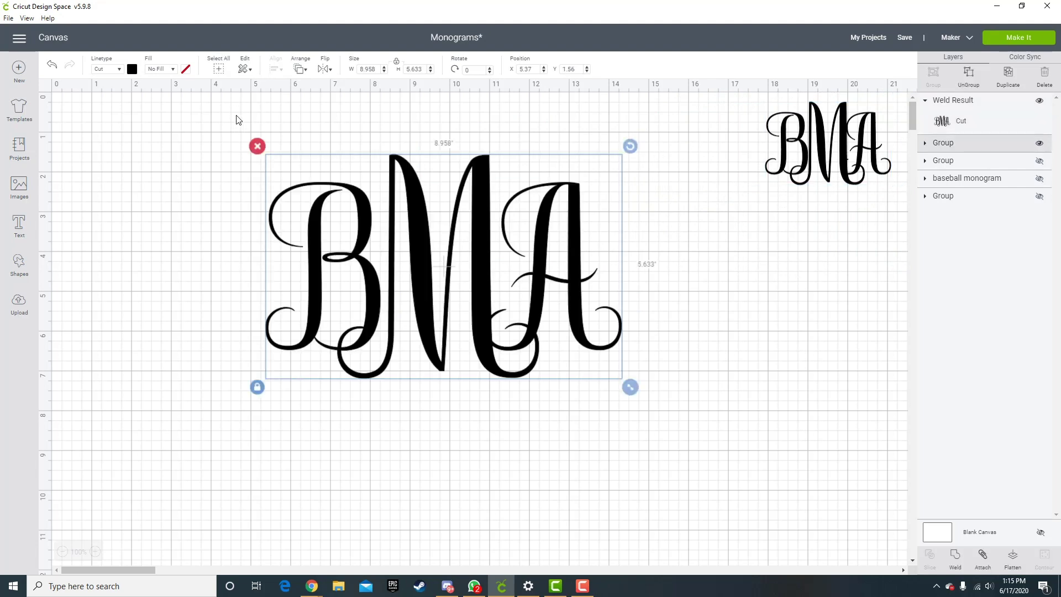
{"action": "left_click", "coordinate": [1040, 144]}
{"action": "left_click", "coordinate": [1040, 161]}
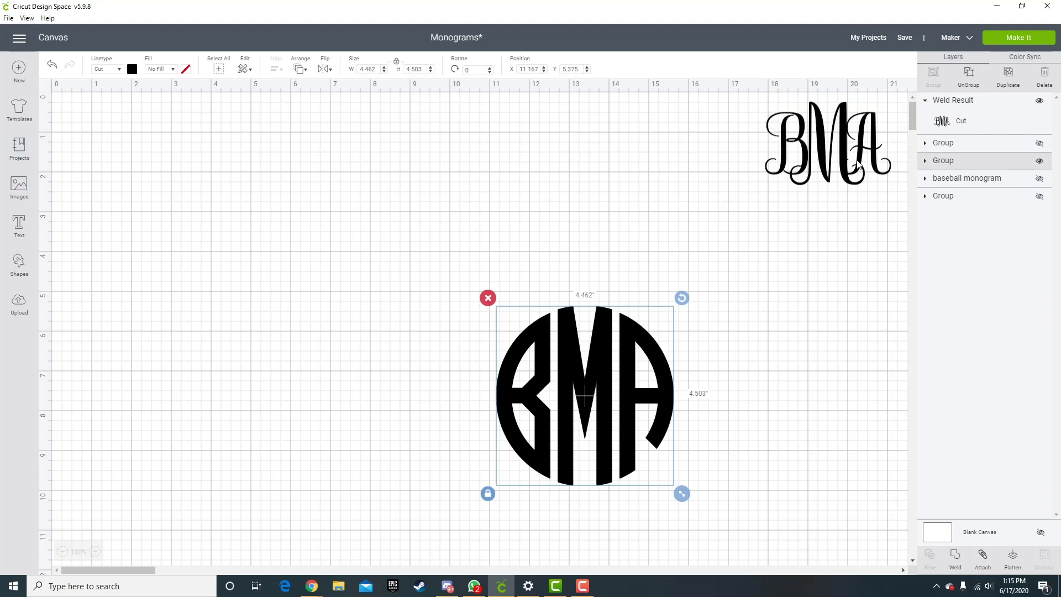
{"action": "left_click", "coordinate": [1040, 196]}
{"action": "left_click_drag", "start_coordinate": [246, 443], "coordinate": [269, 436]}
{"action": "left_click", "coordinate": [349, 390]}
{"action": "left_click", "coordinate": [280, 410]}
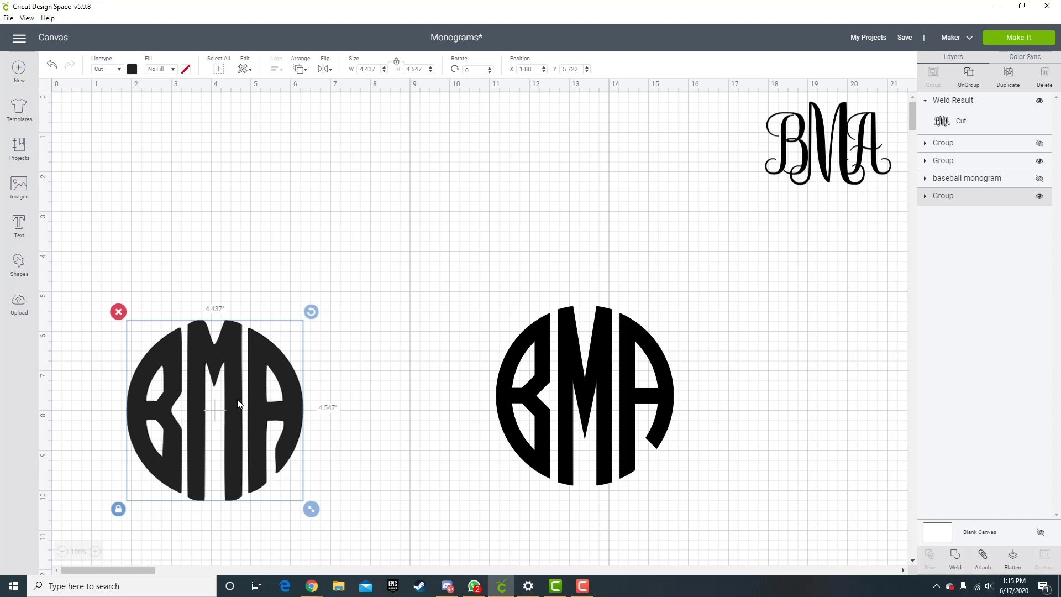
{"action": "left_click_drag", "start_coordinate": [241, 413], "coordinate": [285, 390]}
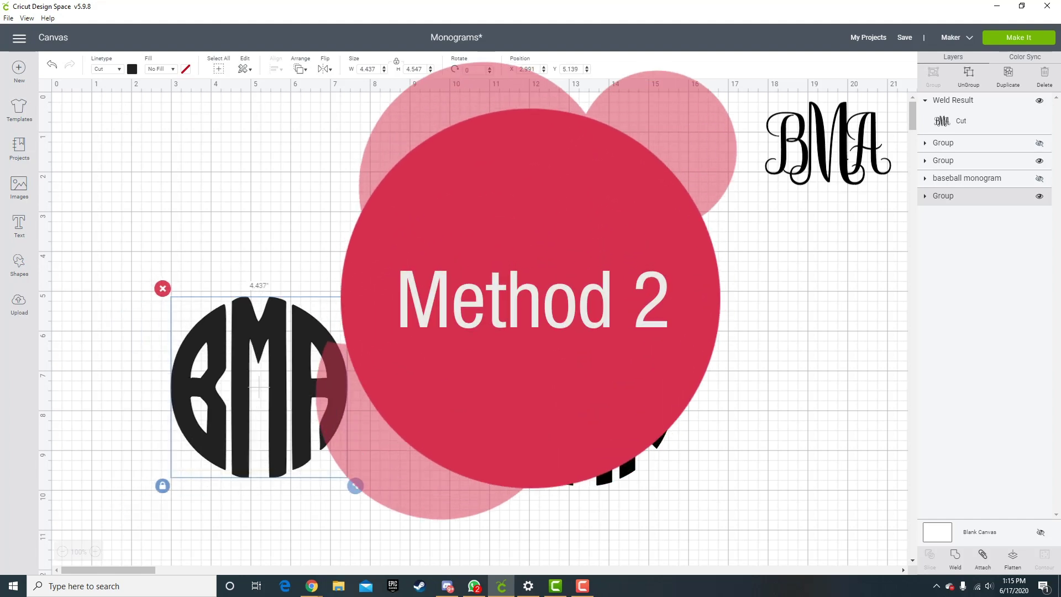
{"action": "left_click", "coordinate": [1040, 196]}
{"action": "left_click", "coordinate": [1040, 161]}
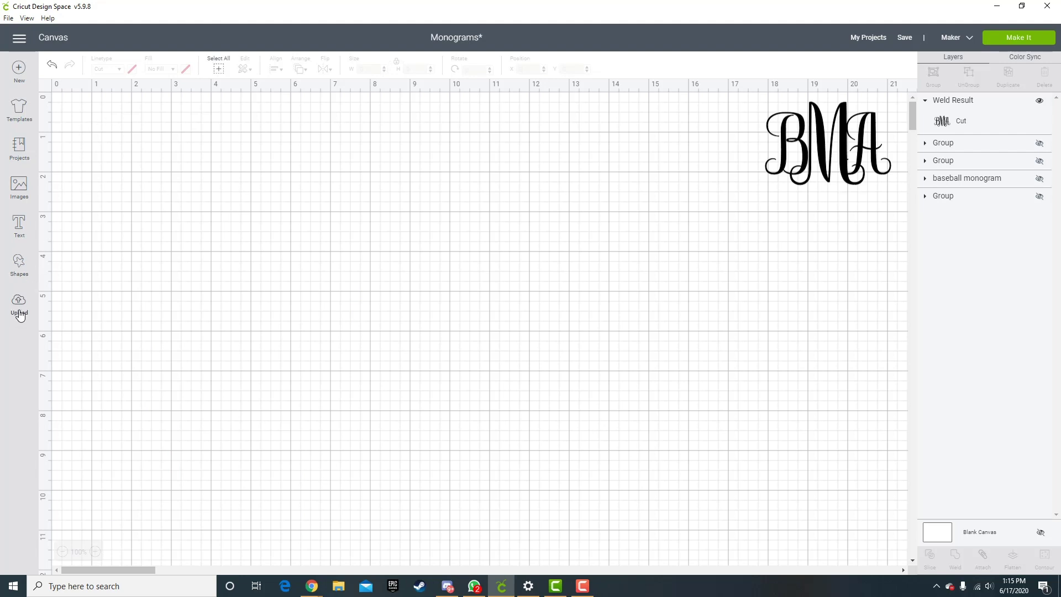
Add a text box reading 'BMA' and move it toward the canvas middle
{"action": "left_click", "coordinate": [19, 226]}
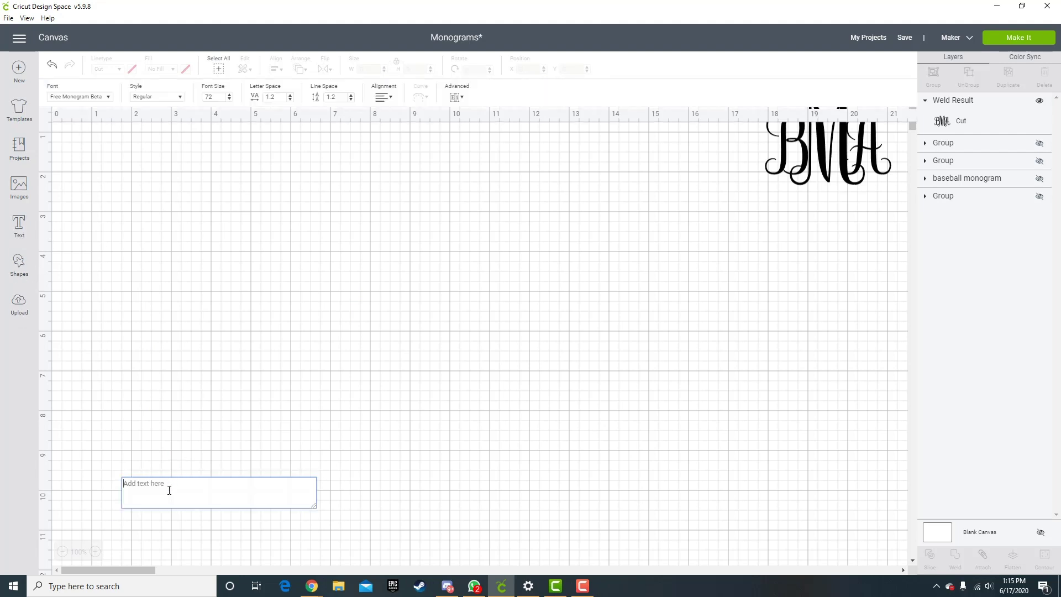
{"action": "type", "text": "BMA"}
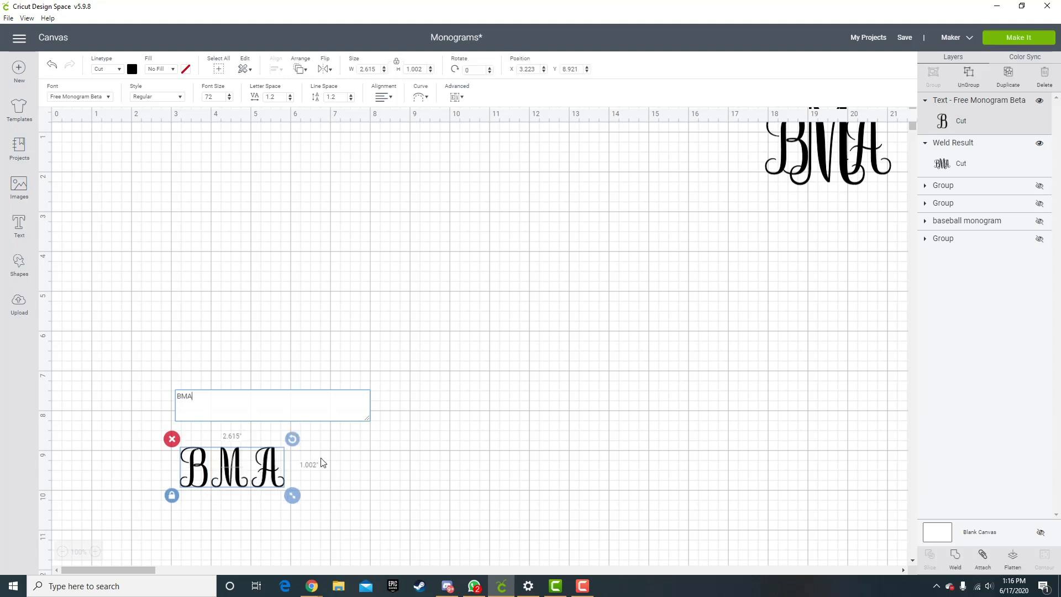
{"action": "left_click", "coordinate": [318, 434]}
{"action": "left_click_drag", "start_coordinate": [346, 288], "coordinate": [399, 276]}
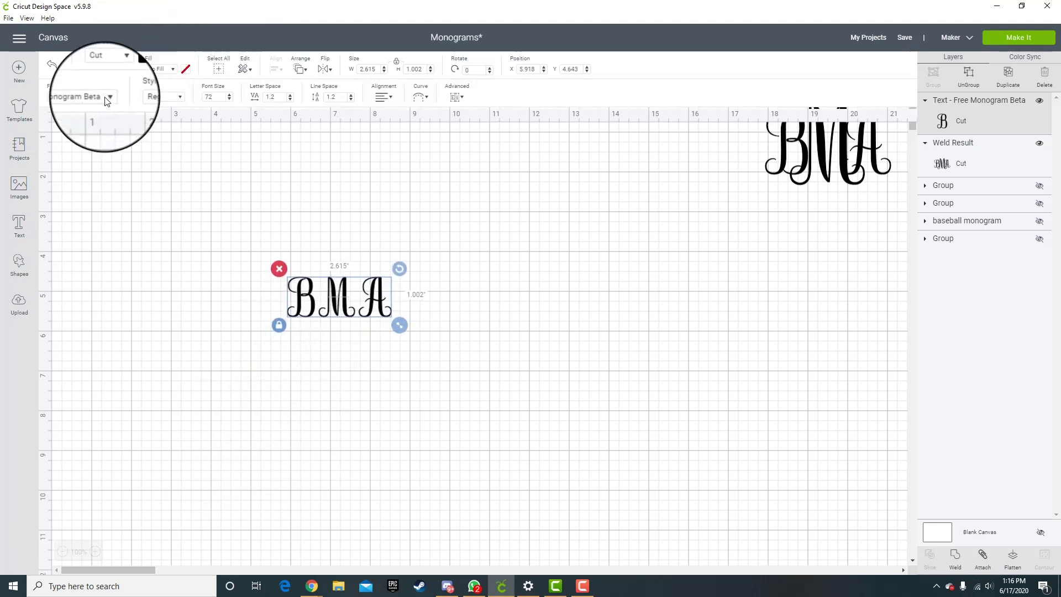
Apply the MONOGRAMOS font, enlarge the text to about 7.3 inches wide, and reposition it
{"action": "left_click", "coordinate": [108, 98]}
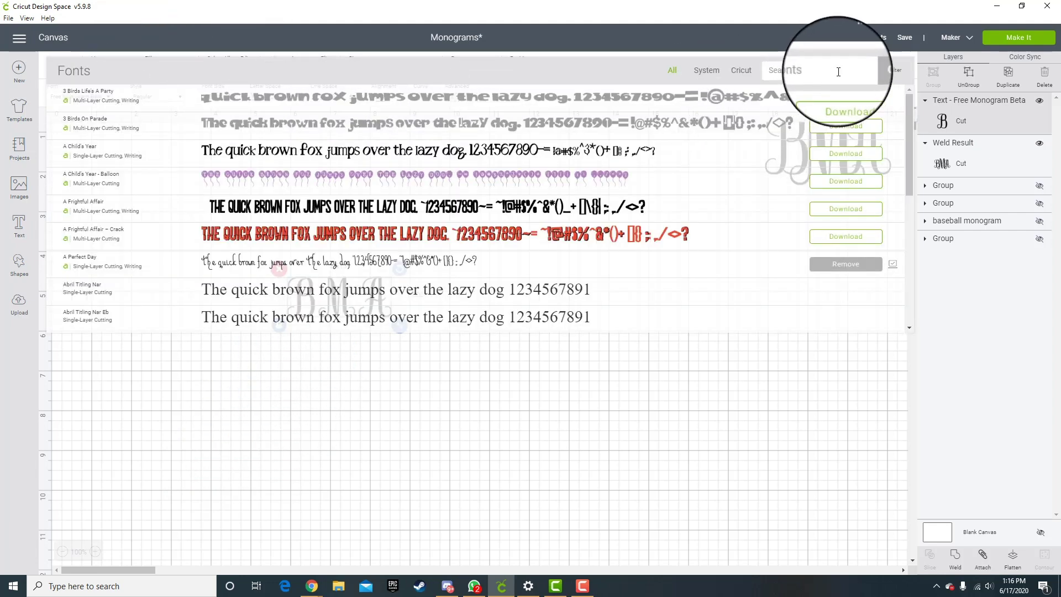
{"action": "type", "text": "mon"}
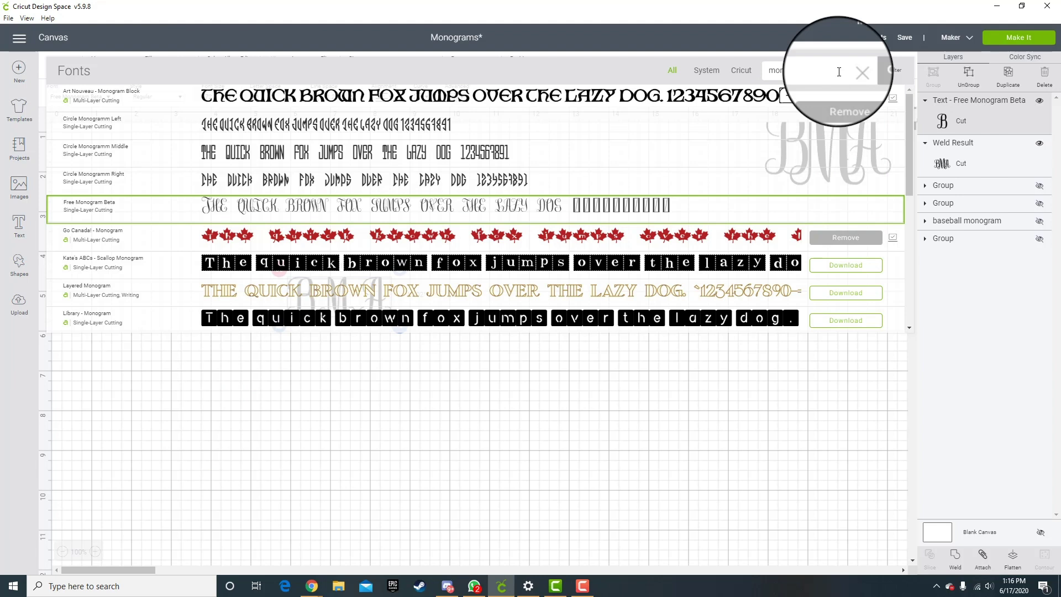
{"action": "type", "text": "ogramo"}
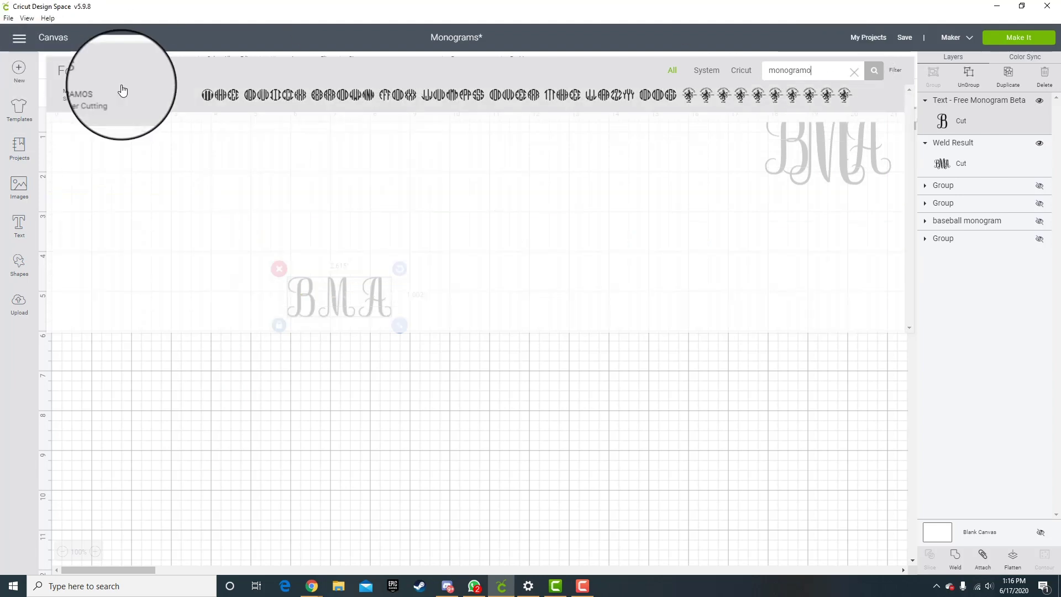
{"action": "left_click", "coordinate": [189, 101]}
{"action": "left_click_drag", "start_coordinate": [388, 313], "coordinate": [532, 431]}
{"action": "left_click", "coordinate": [216, 251]}
{"action": "left_click_drag", "start_coordinate": [335, 325], "coordinate": [287, 267]}
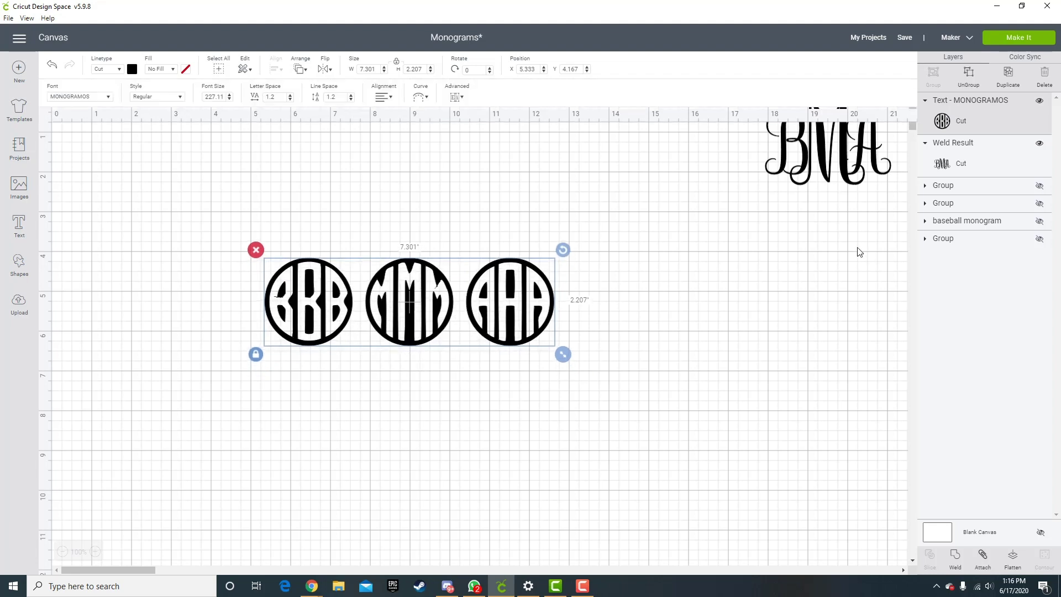
Enlarge the monogram text to about 10 inches wide and ungroup it into three monograms
{"action": "left_click_drag", "start_coordinate": [569, 359], "coordinate": [677, 388]}
{"action": "left_click_drag", "start_coordinate": [605, 359], "coordinate": [585, 358]}
{"action": "left_click", "coordinate": [969, 73]}
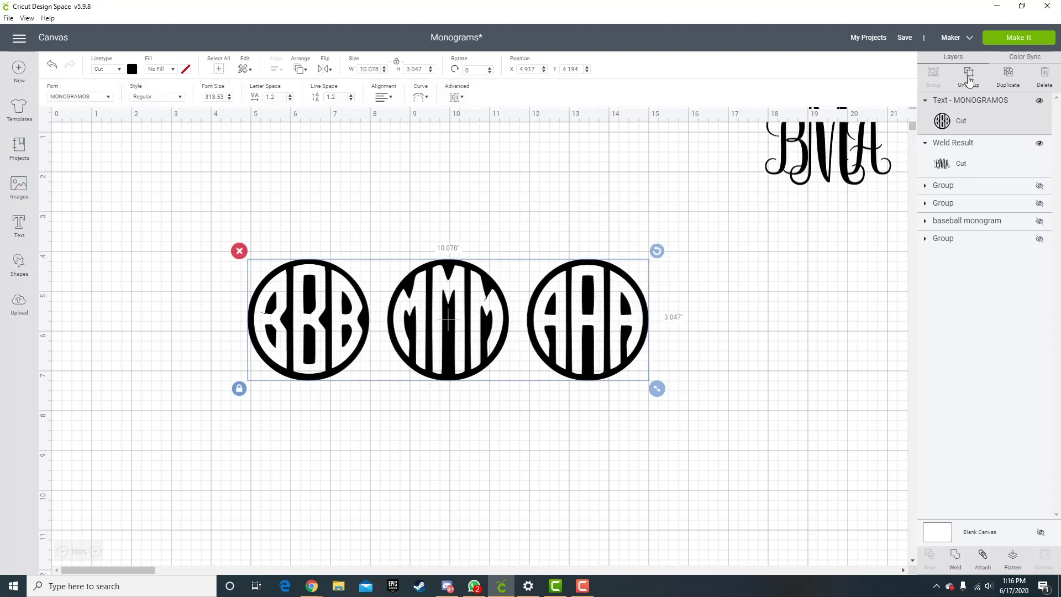
Spread the AAA, MMM and BBB monograms apart across the canvas
{"action": "left_click", "coordinate": [839, 229]}
{"action": "left_click_drag", "start_coordinate": [599, 332], "coordinate": [721, 346]}
{"action": "left_click_drag", "start_coordinate": [492, 330], "coordinate": [558, 326]}
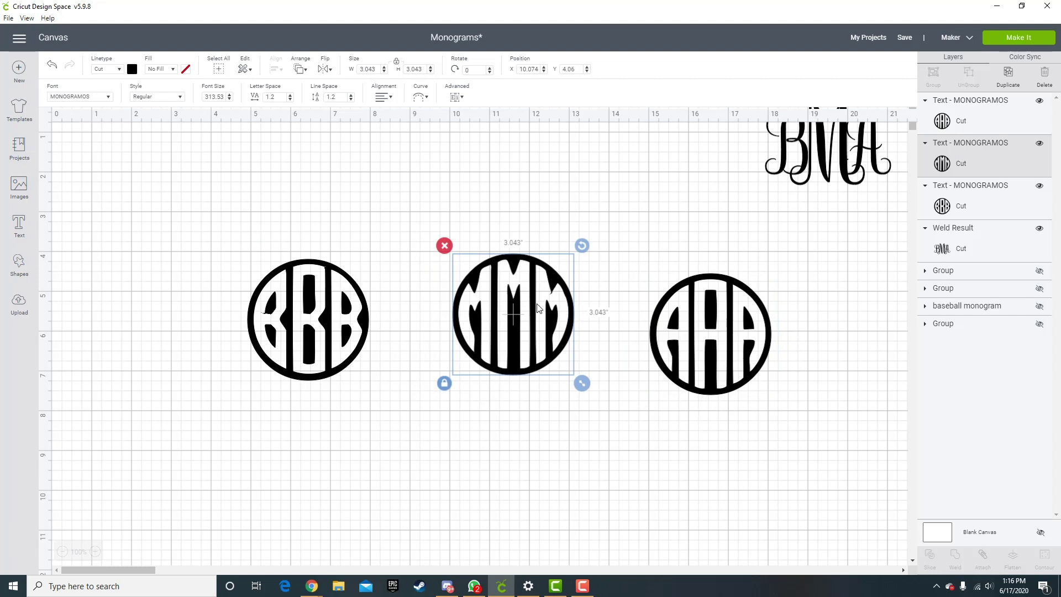
{"action": "left_click_drag", "start_coordinate": [272, 276], "coordinate": [290, 274]}
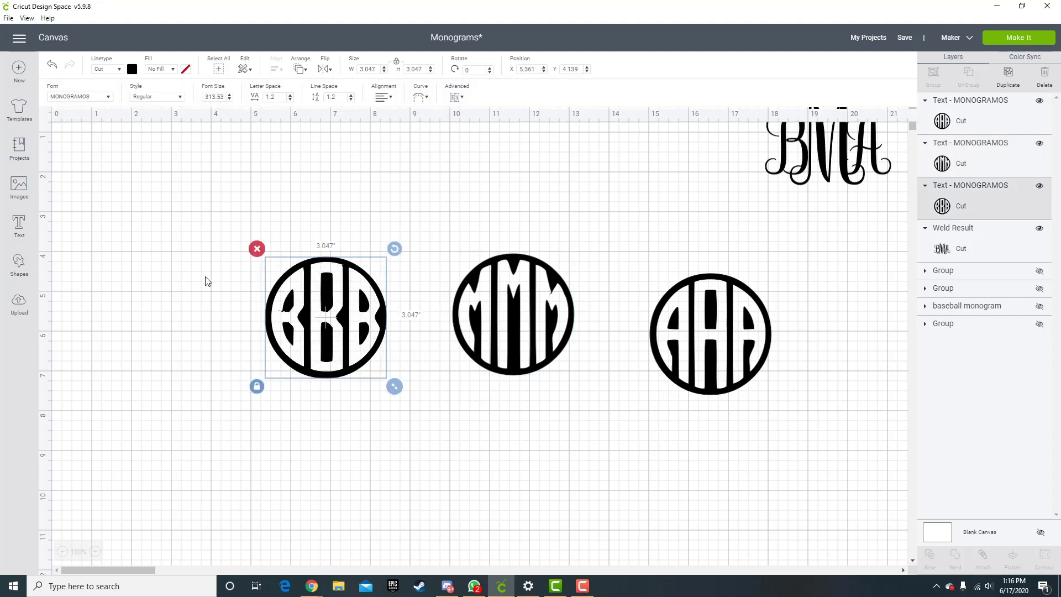
{"action": "left_click_drag", "start_coordinate": [331, 342], "coordinate": [298, 338]}
{"action": "left_click", "coordinate": [404, 422]}
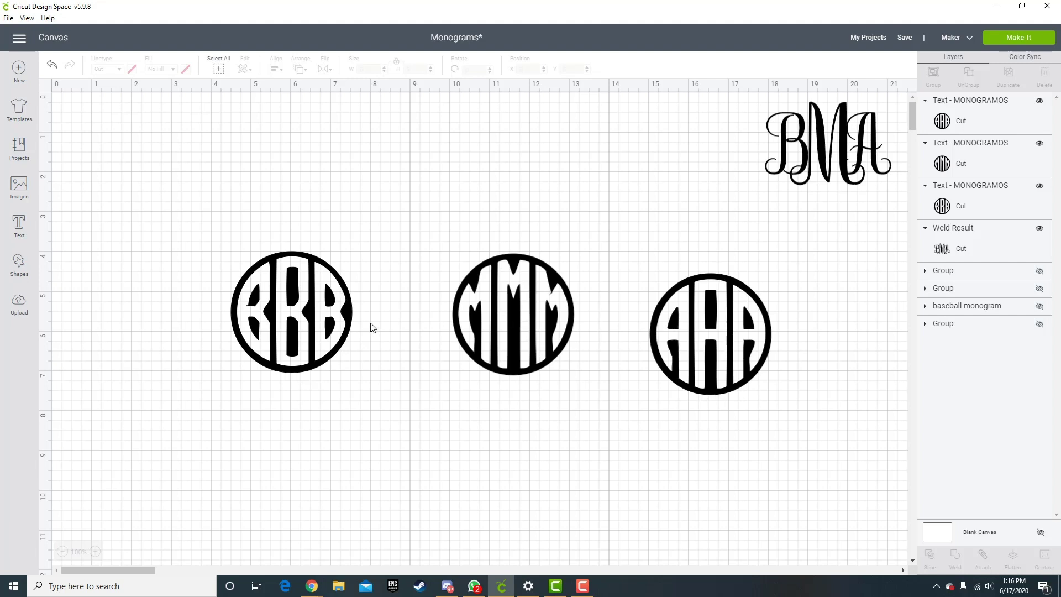
Add a square and size it to about 4 inches over the BBB monogram
{"action": "left_click", "coordinate": [19, 274]}
{"action": "left_click", "coordinate": [64, 188]}
{"action": "left_click_drag", "start_coordinate": [198, 239], "coordinate": [300, 323]}
{"action": "left_click_drag", "start_coordinate": [346, 367], "coordinate": [385, 412]}
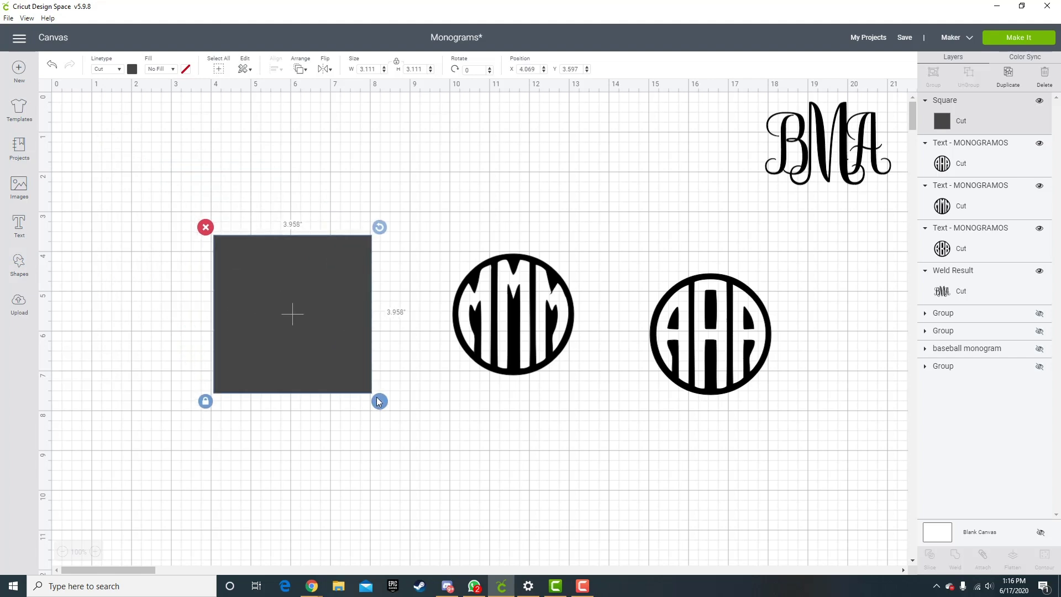
Slice the BBB monogram out of the square
{"action": "left_click", "coordinate": [188, 199]}
{"action": "left_click_drag", "start_coordinate": [178, 185], "coordinate": [401, 419]}
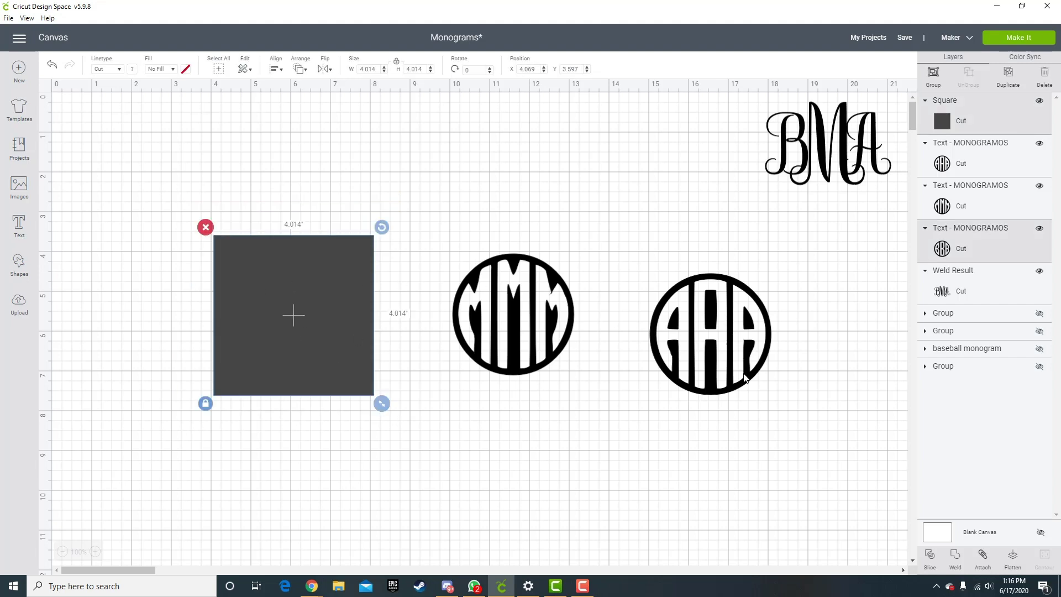
{"action": "left_click", "coordinate": [931, 556]}
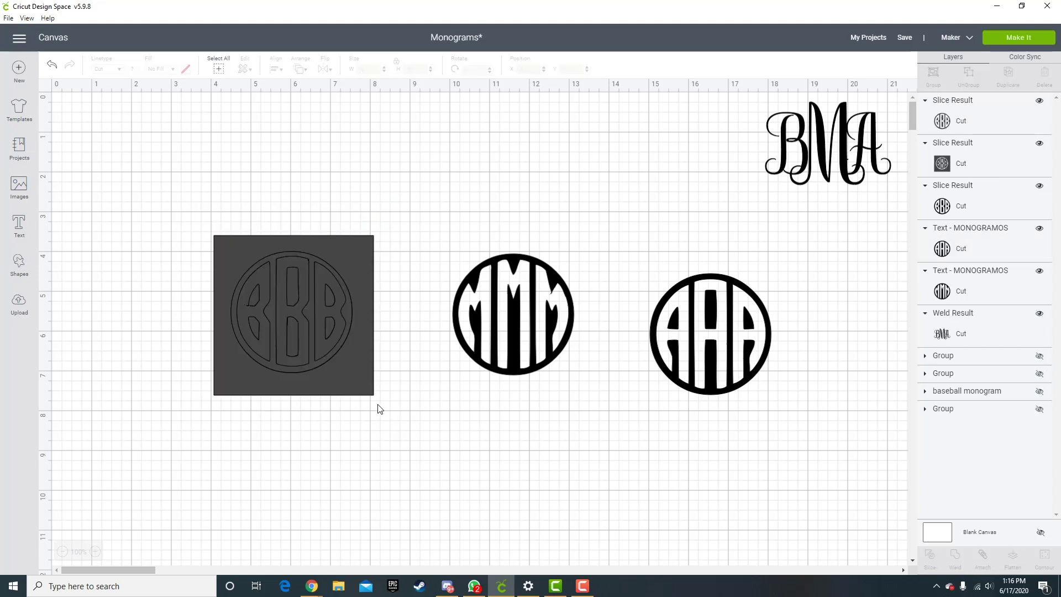
Delete the leftover BBB circle pieces and move the sliced square back into place
{"action": "left_click_drag", "start_coordinate": [370, 359], "coordinate": [238, 399]}
{"action": "left_click_drag", "start_coordinate": [303, 374], "coordinate": [345, 251]}
{"action": "left_click_drag", "start_coordinate": [325, 313], "coordinate": [315, 213]}
{"action": "left_click_drag", "start_coordinate": [169, 141], "coordinate": [431, 207]}
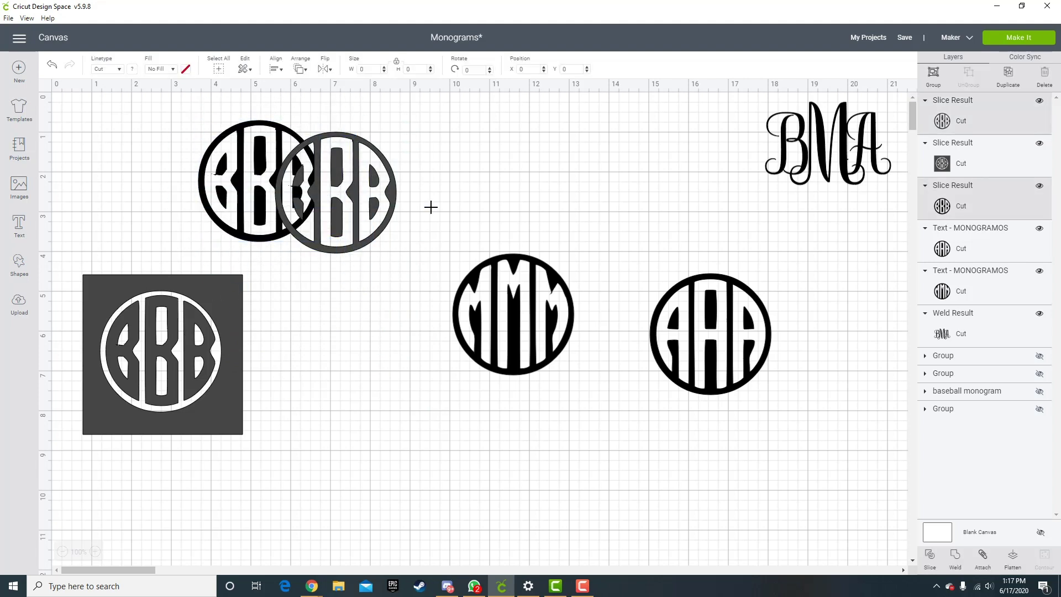
{"action": "left_click", "coordinate": [1044, 78]}
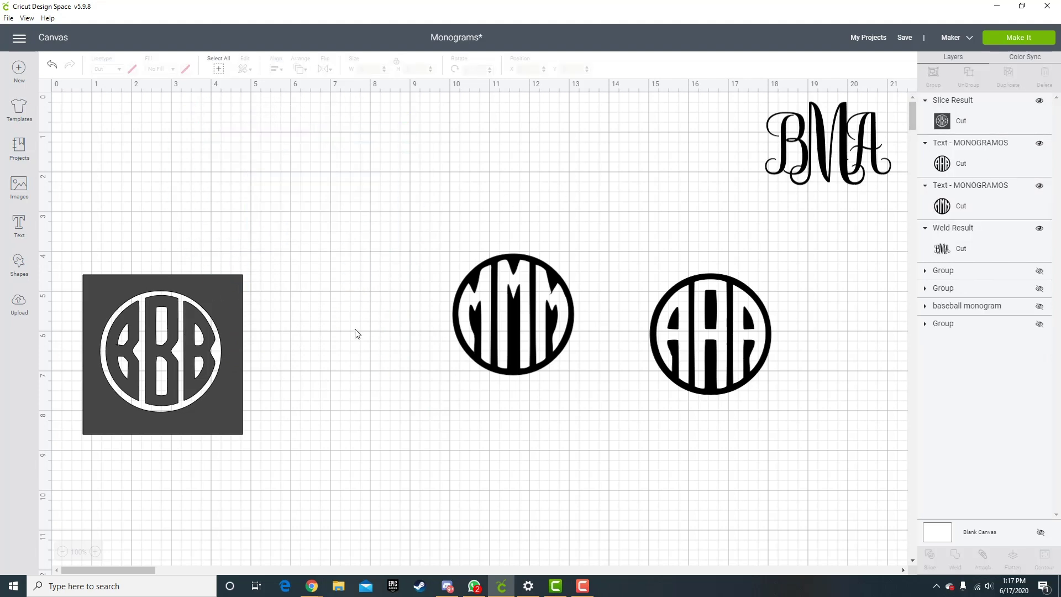
{"action": "left_click_drag", "start_coordinate": [205, 341], "coordinate": [307, 272]}
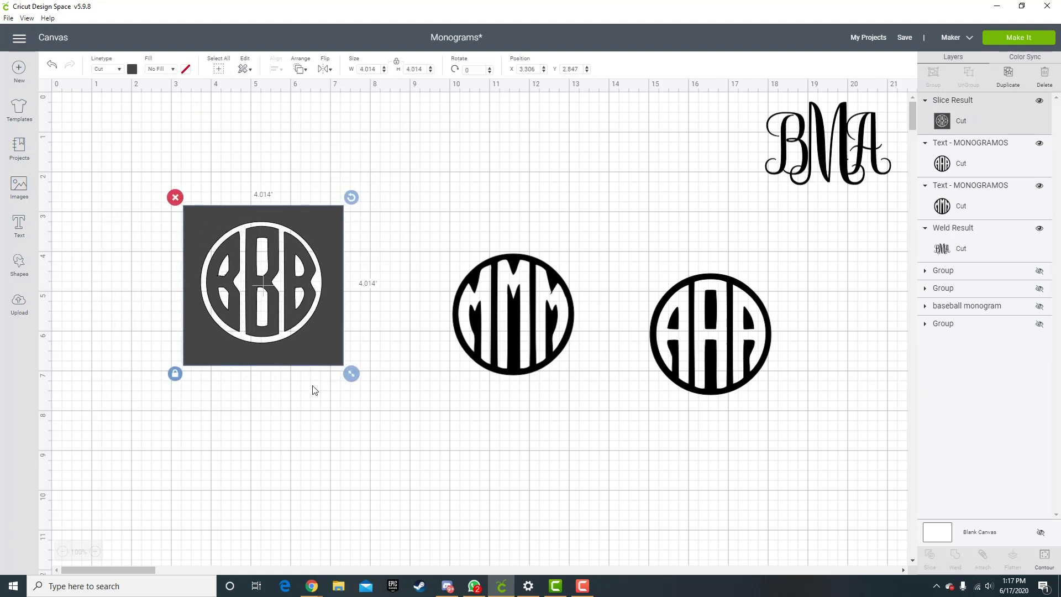
{"action": "left_click", "coordinate": [306, 404]}
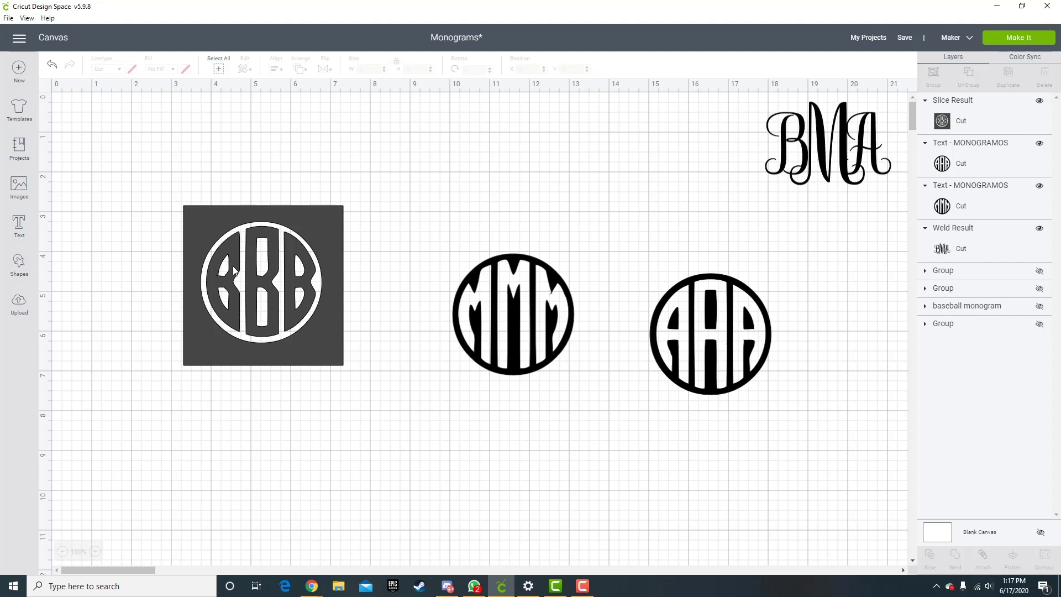
{"action": "left_click", "coordinate": [307, 352]}
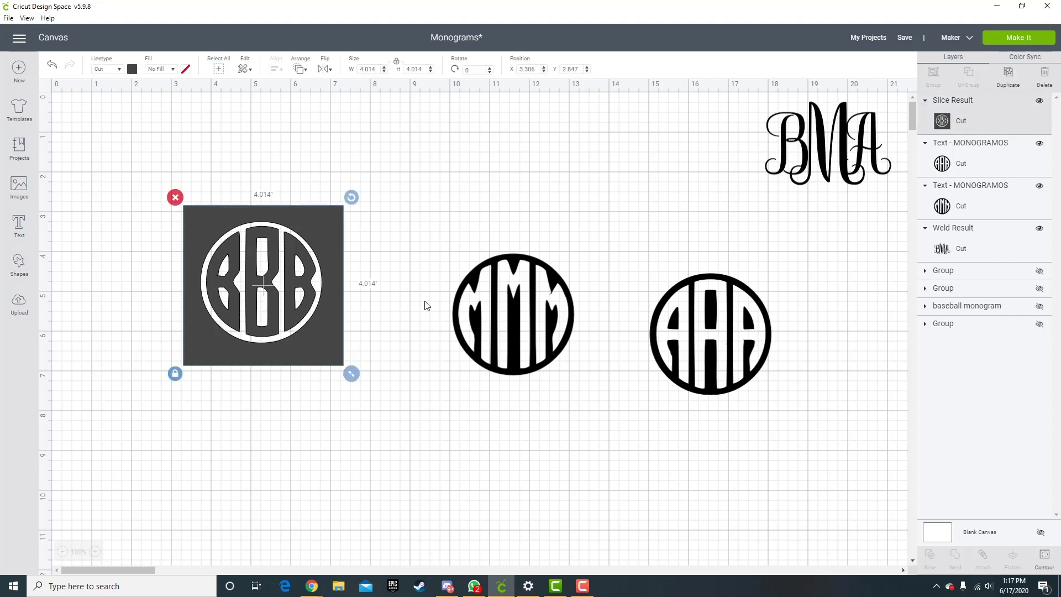
In Contour, hide the square and outer circle cut lines of the sliced BBB
{"action": "left_click", "coordinate": [1044, 562]}
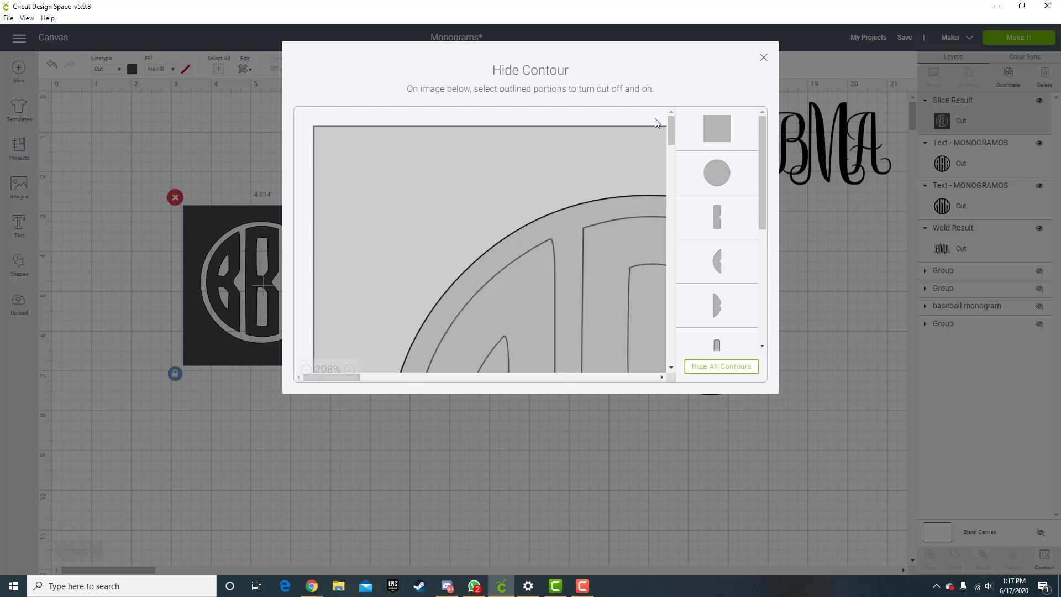
{"action": "scroll", "coordinate": [764, 143], "scroll_direction": "down", "scroll_amount": 1}
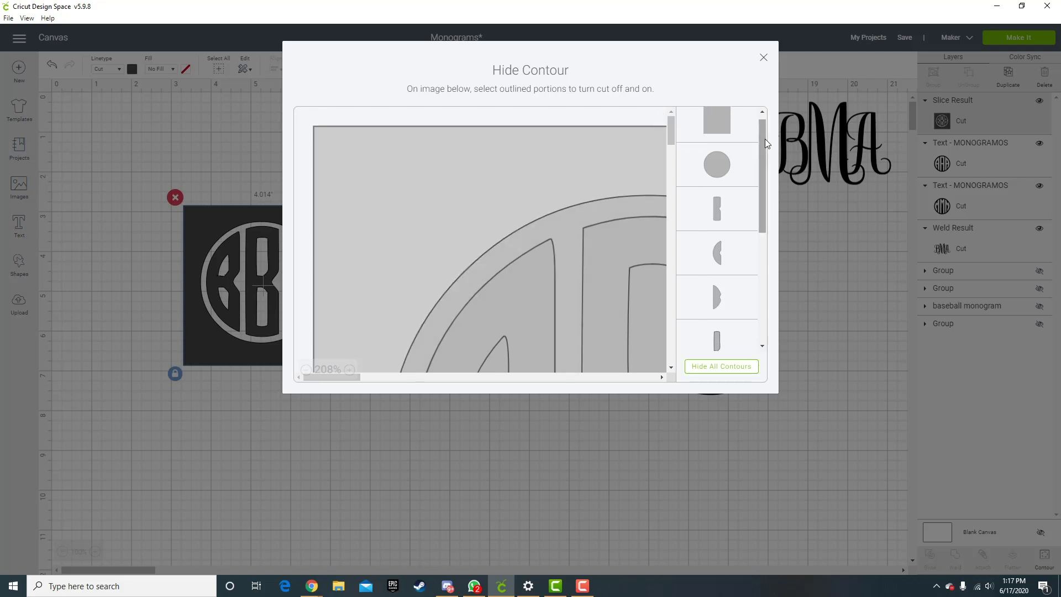
{"action": "scroll", "coordinate": [760, 127], "scroll_direction": "up", "scroll_amount": 1}
{"action": "left_click", "coordinate": [733, 142]}
{"action": "left_click", "coordinate": [740, 182]}
{"action": "left_click_drag", "start_coordinate": [764, 190], "coordinate": [756, 226]}
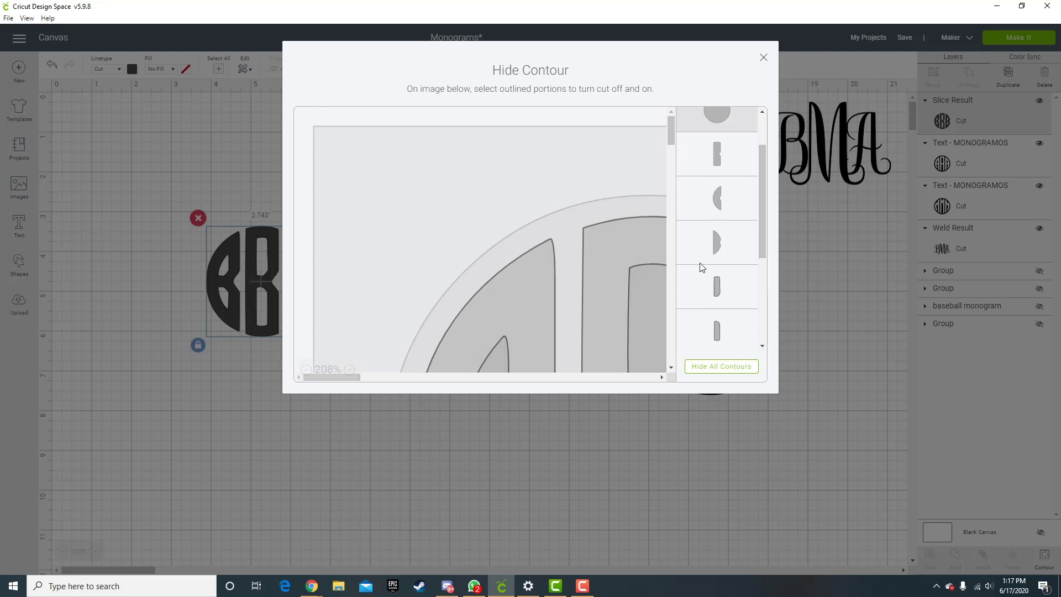
Hide the middle B and right B outlines and counters, leaving the left crescent
{"action": "left_click", "coordinate": [306, 370]}
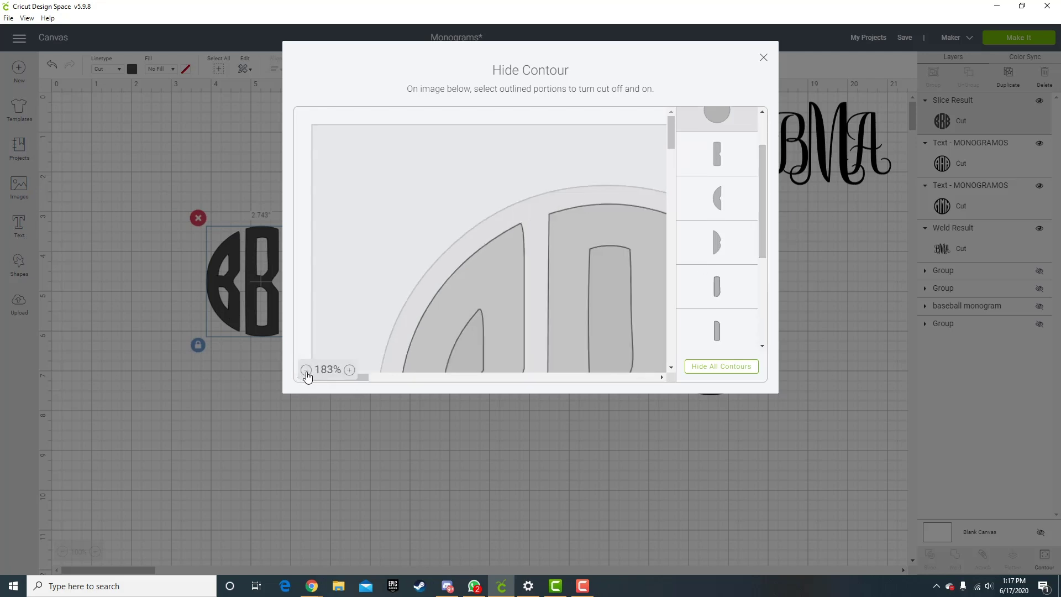
{"action": "left_click", "coordinate": [306, 369]}
{"action": "left_click", "coordinate": [307, 370]}
{"action": "left_click", "coordinate": [306, 370]}
{"action": "left_click", "coordinate": [306, 370]}
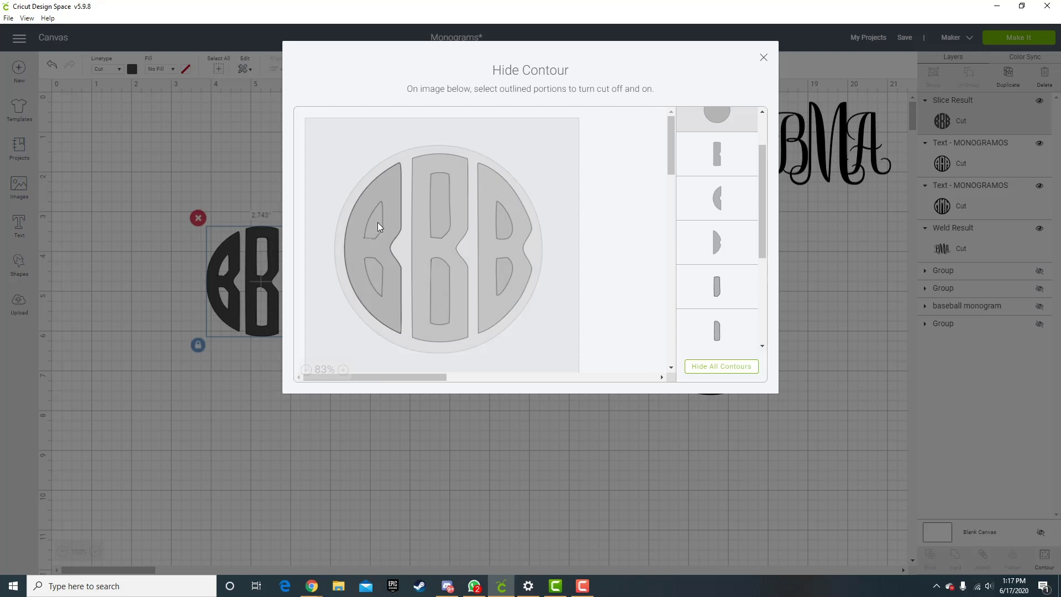
{"action": "left_click", "coordinate": [430, 188]}
{"action": "left_click", "coordinate": [438, 197]}
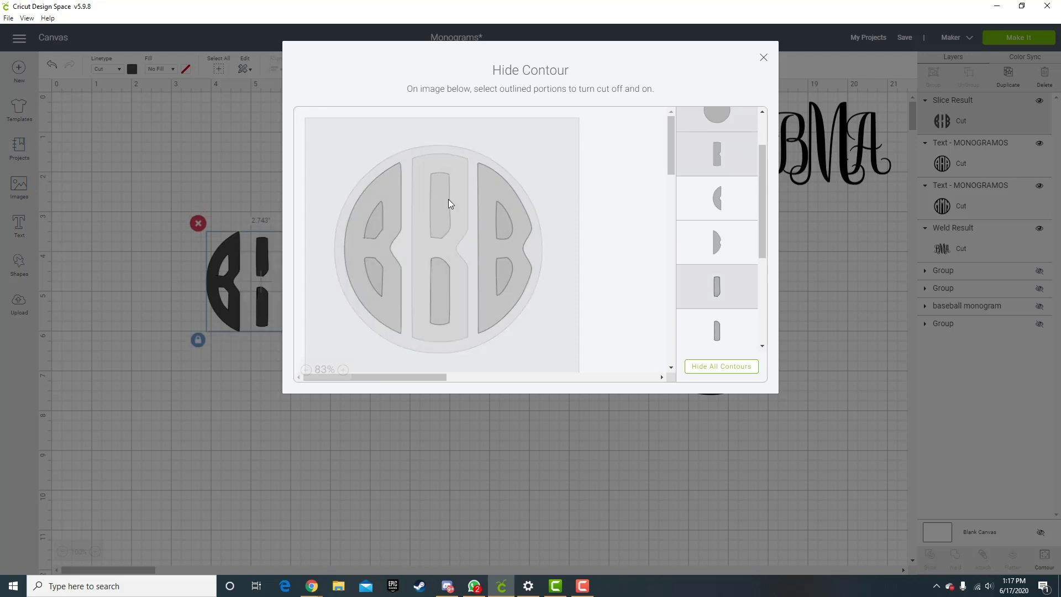
{"action": "left_click", "coordinate": [438, 302]}
{"action": "left_click", "coordinate": [492, 221]}
{"action": "left_click", "coordinate": [503, 220]}
{"action": "left_click", "coordinate": [504, 275]}
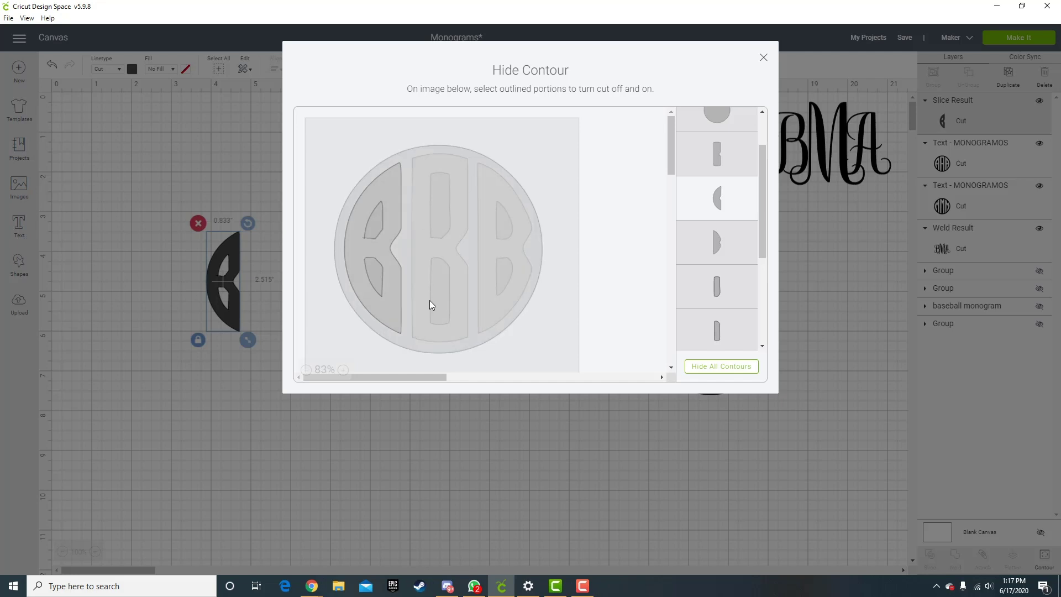
Close the contour options and enlarge the remaining half-B shape
{"action": "left_click", "coordinate": [764, 58]}
{"action": "left_click", "coordinate": [244, 308]}
{"action": "left_click", "coordinate": [237, 324]}
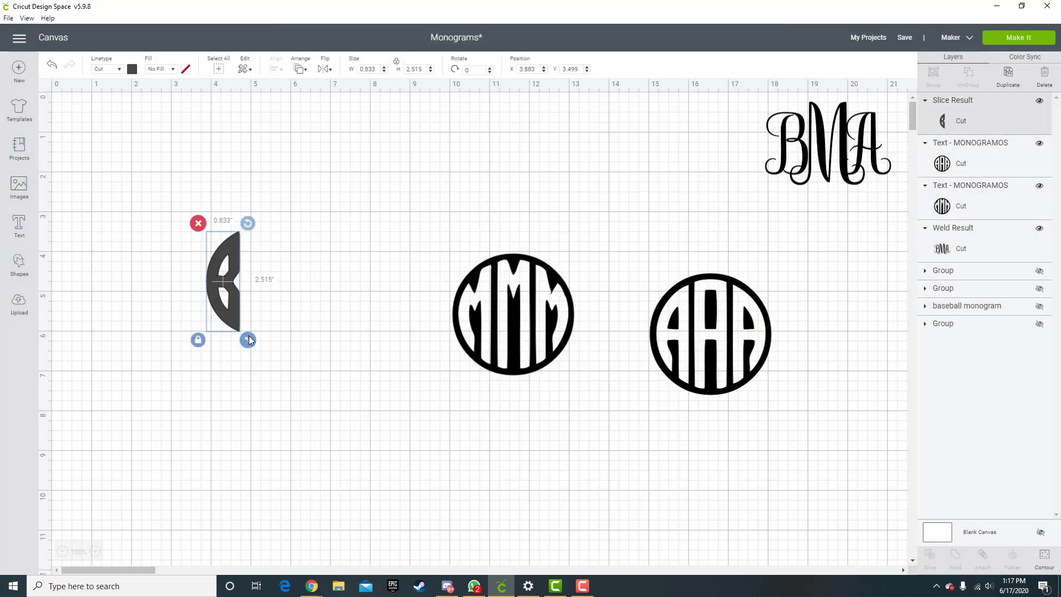
{"action": "left_click_drag", "start_coordinate": [250, 342], "coordinate": [265, 381]}
Move the MMM monogram up and to the left
{"action": "left_click", "coordinate": [338, 381]}
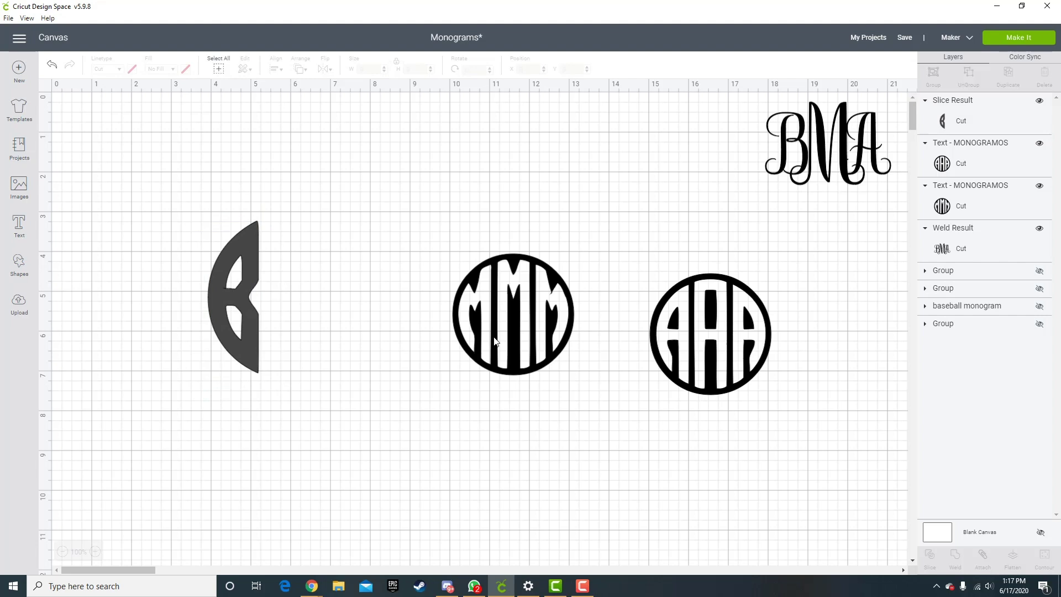
{"action": "left_click", "coordinate": [460, 332]}
{"action": "left_click_drag", "start_coordinate": [459, 333], "coordinate": [429, 315]}
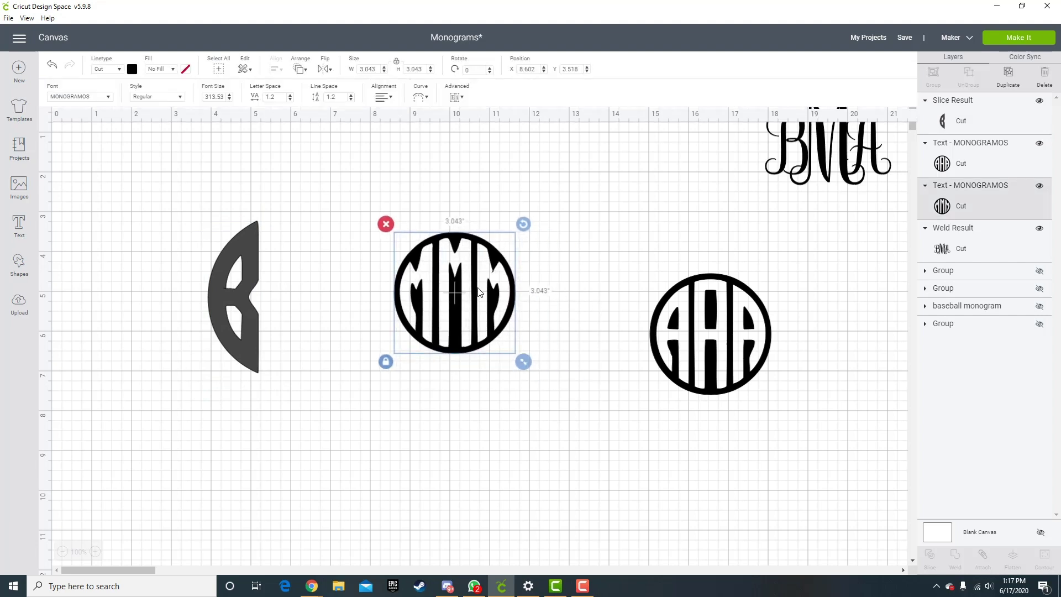
{"action": "left_click", "coordinate": [123, 177]}
Add a square of about 4.2 inches over the MMM monogram
{"action": "left_click", "coordinate": [19, 187]}
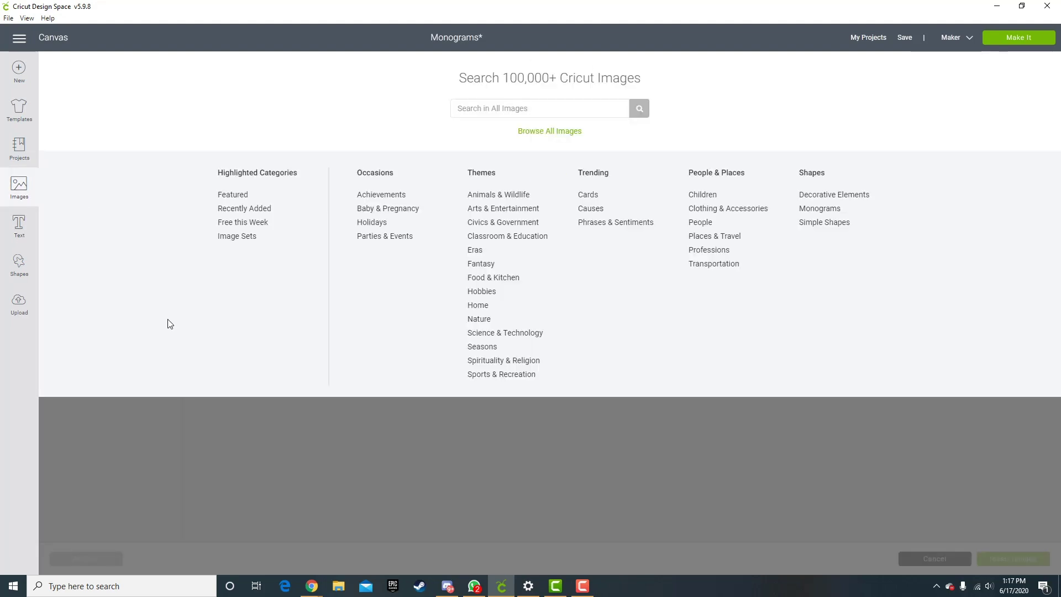
{"action": "left_click", "coordinate": [28, 256]}
{"action": "left_click", "coordinate": [19, 186]}
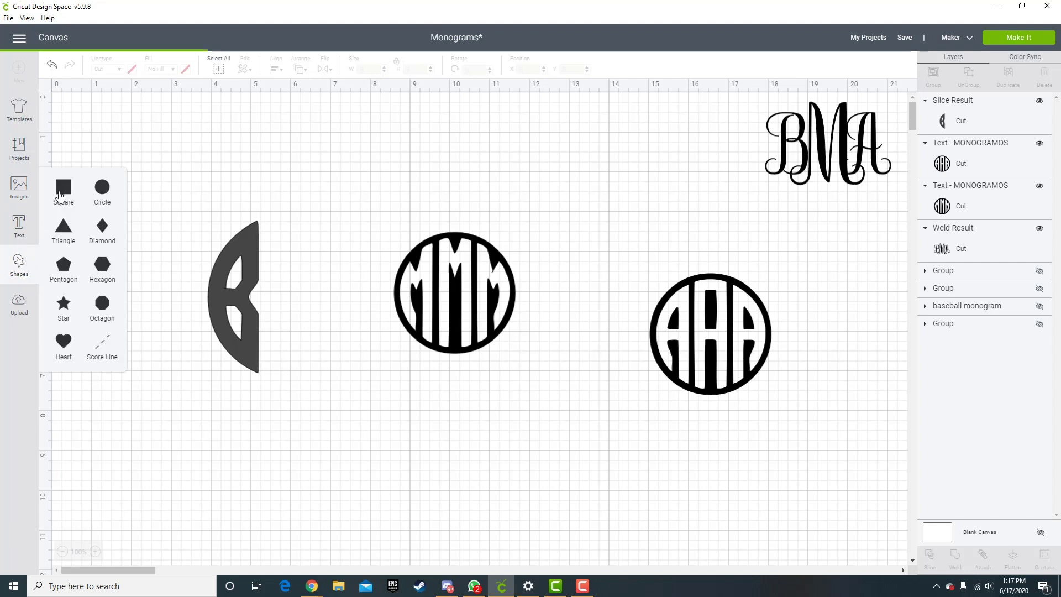
{"action": "left_click_drag", "start_coordinate": [213, 272], "coordinate": [484, 326]}
{"action": "left_click_drag", "start_coordinate": [531, 360], "coordinate": [464, 326]}
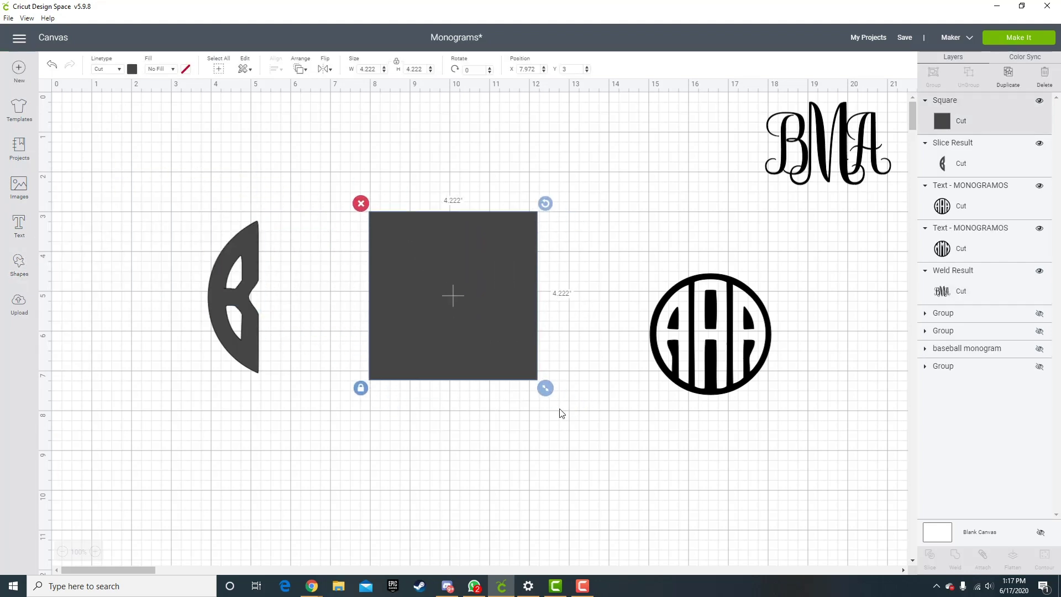
Slice the MMM monogram out of the square
{"action": "left_click", "coordinate": [398, 207]}
{"action": "left_click_drag", "start_coordinate": [398, 206], "coordinate": [540, 359]}
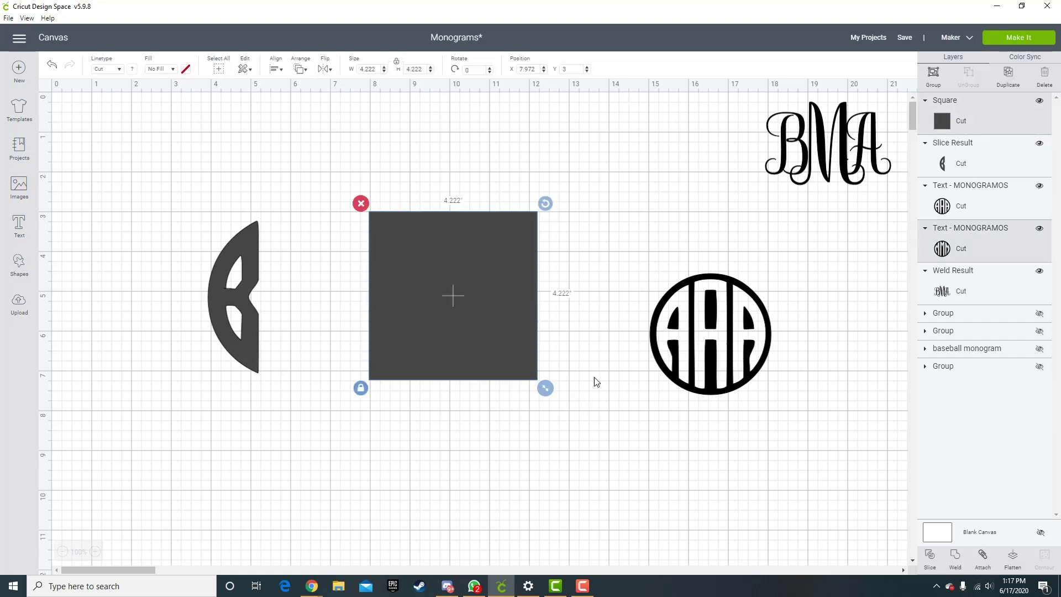
{"action": "left_click", "coordinate": [929, 557]}
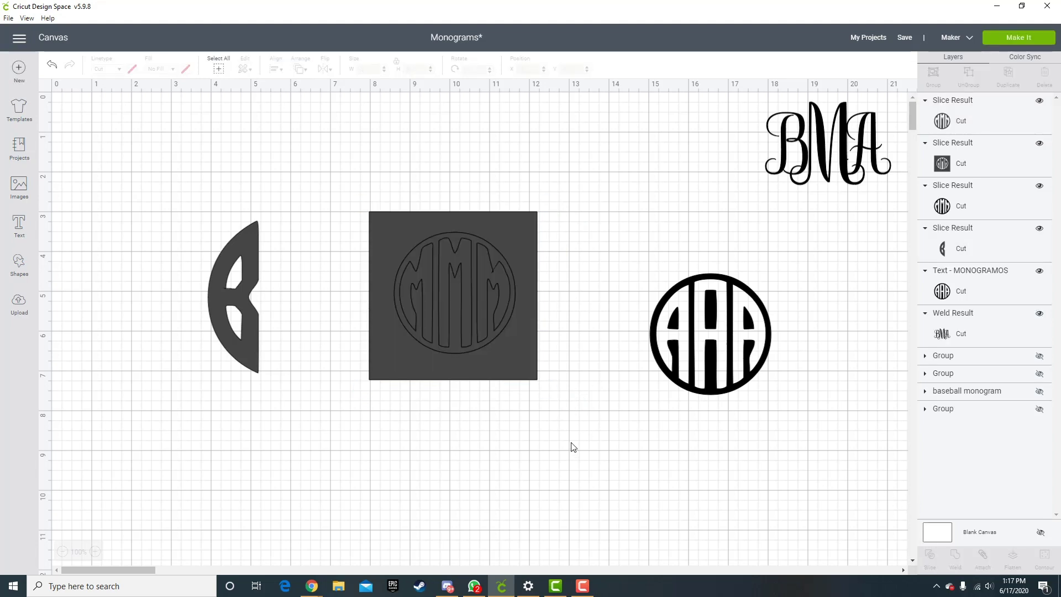
Delete the two leftover MMM circles and move the sliced square to the canvas centre
{"action": "left_click_drag", "start_coordinate": [515, 353], "coordinate": [424, 448]}
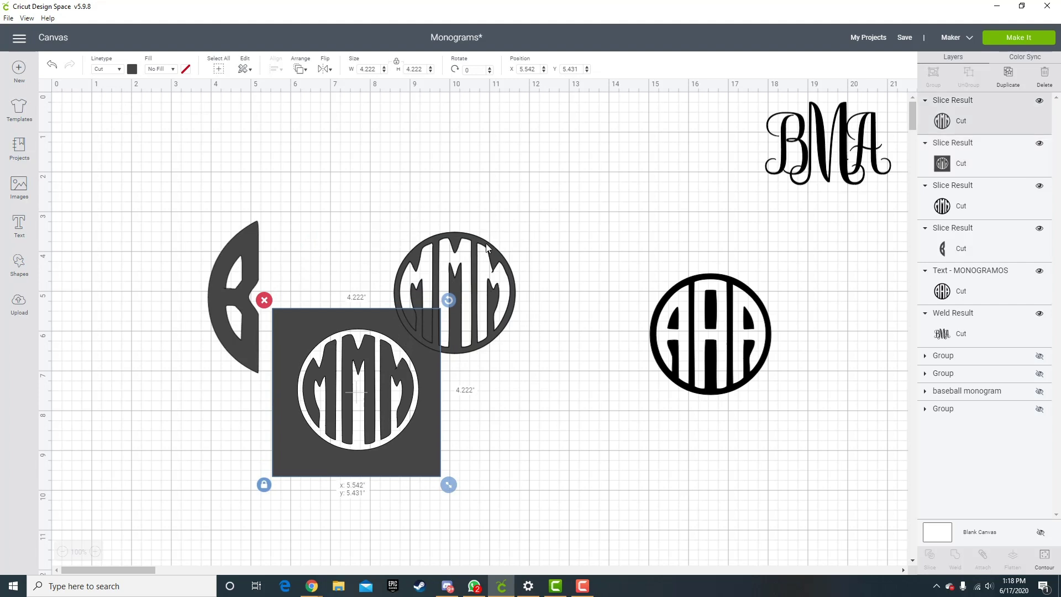
{"action": "left_click_drag", "start_coordinate": [486, 248], "coordinate": [509, 221]}
{"action": "left_click_drag", "start_coordinate": [397, 204], "coordinate": [501, 263]}
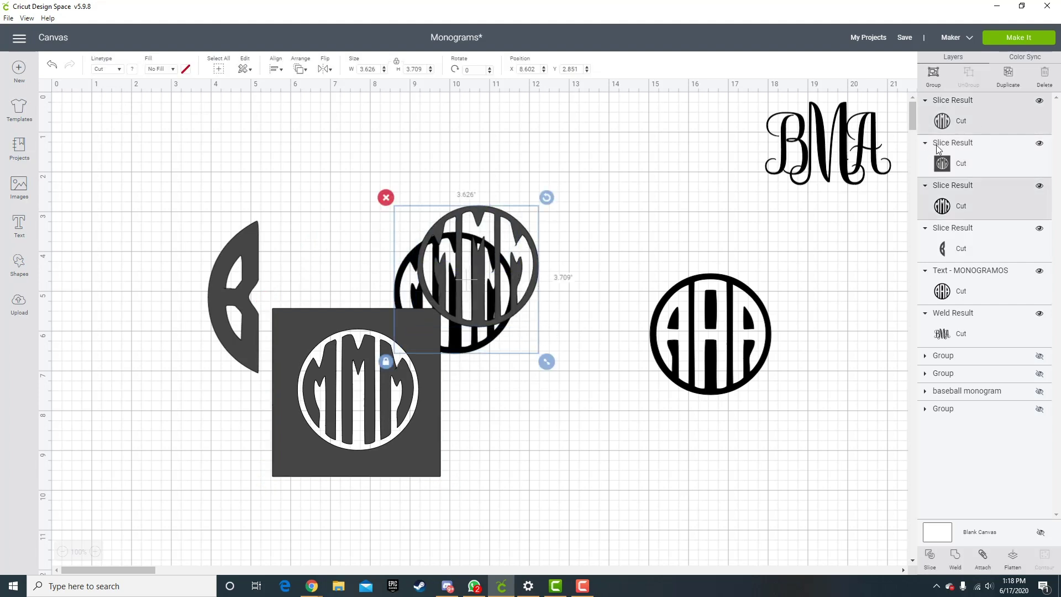
{"action": "left_click", "coordinate": [1046, 84]}
{"action": "left_click_drag", "start_coordinate": [386, 416], "coordinate": [450, 330]}
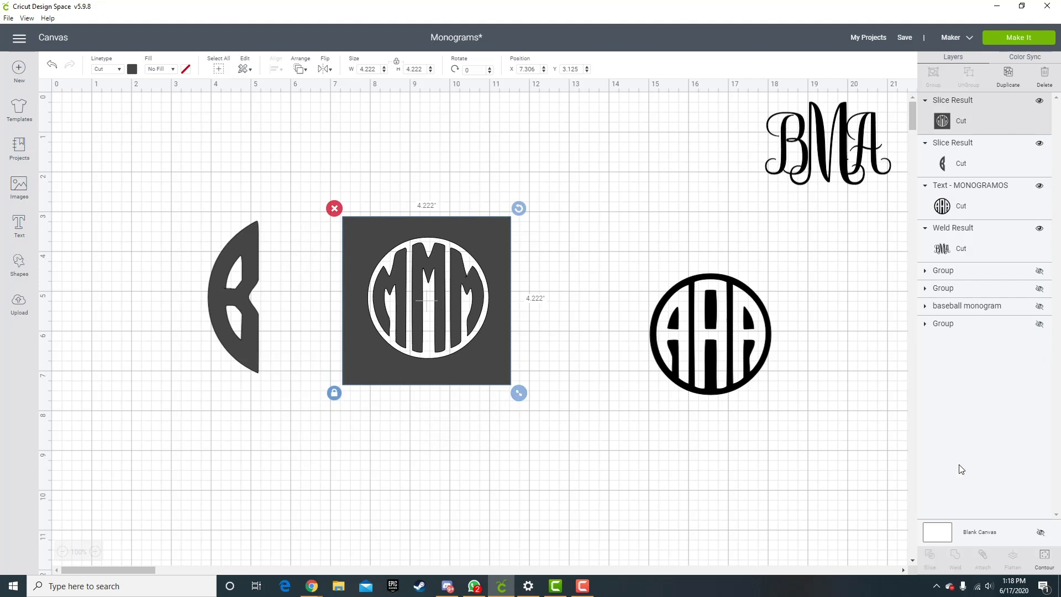
Hide the square, circle, left M and right M contours of the sliced MMM
{"action": "left_click", "coordinate": [1049, 561]}
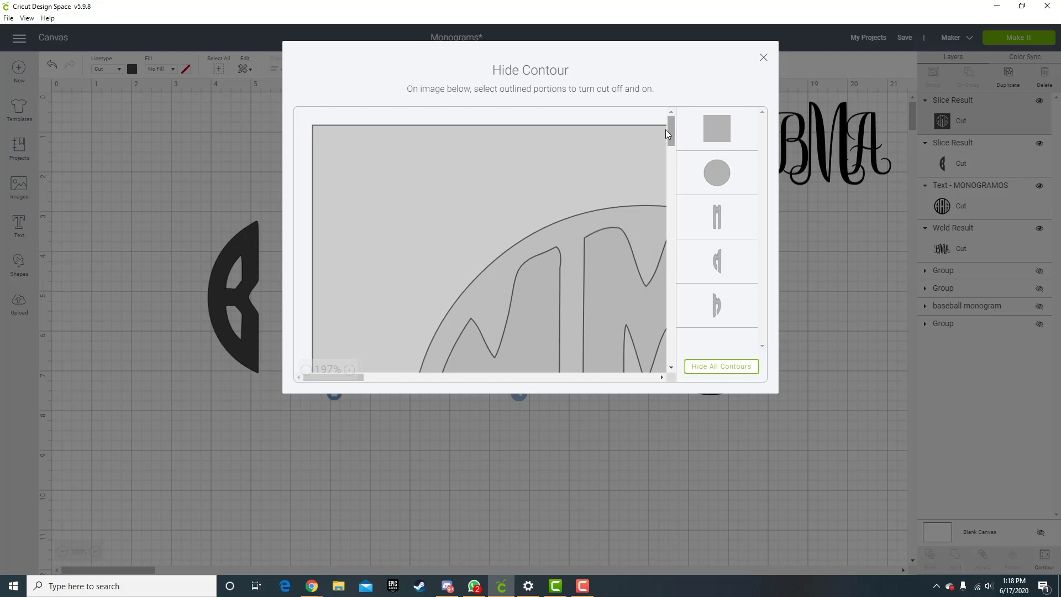
{"action": "left_click", "coordinate": [732, 127]}
{"action": "left_click", "coordinate": [731, 177]}
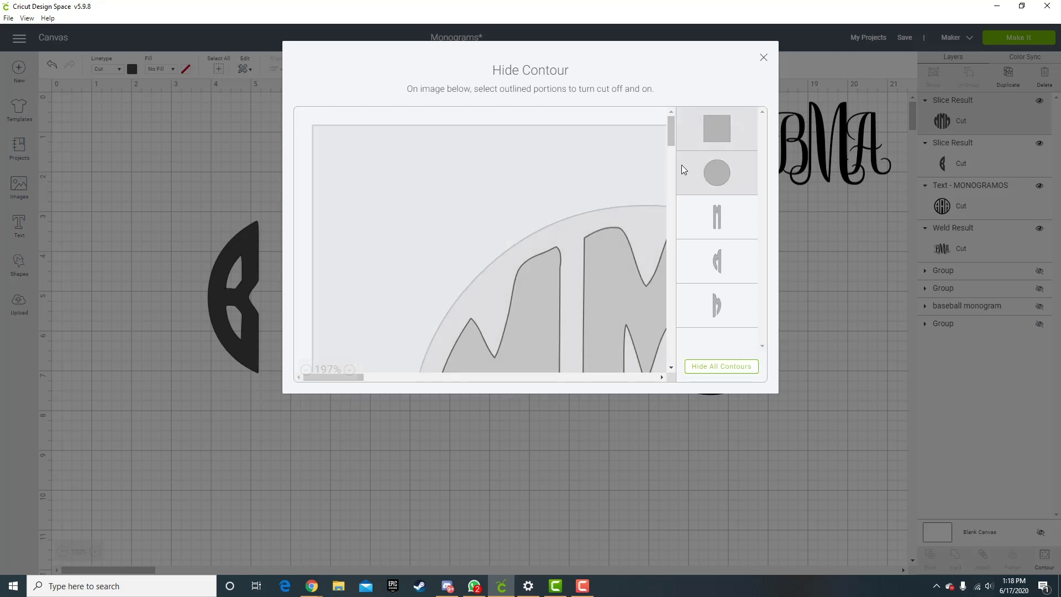
{"action": "scroll", "coordinate": [588, 228], "scroll_direction": "down", "scroll_amount": 2}
{"action": "left_click", "coordinate": [306, 370]}
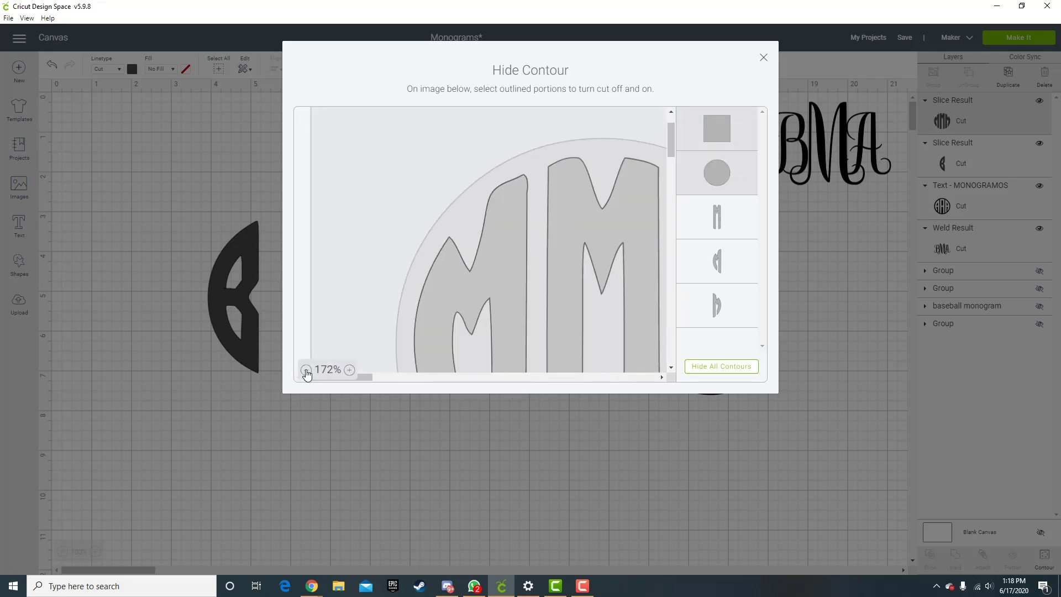
{"action": "left_click", "coordinate": [305, 370]}
{"action": "left_click", "coordinate": [305, 370]}
{"action": "left_click", "coordinate": [306, 370]}
{"action": "left_click", "coordinate": [380, 201]}
{"action": "left_click", "coordinate": [565, 187]}
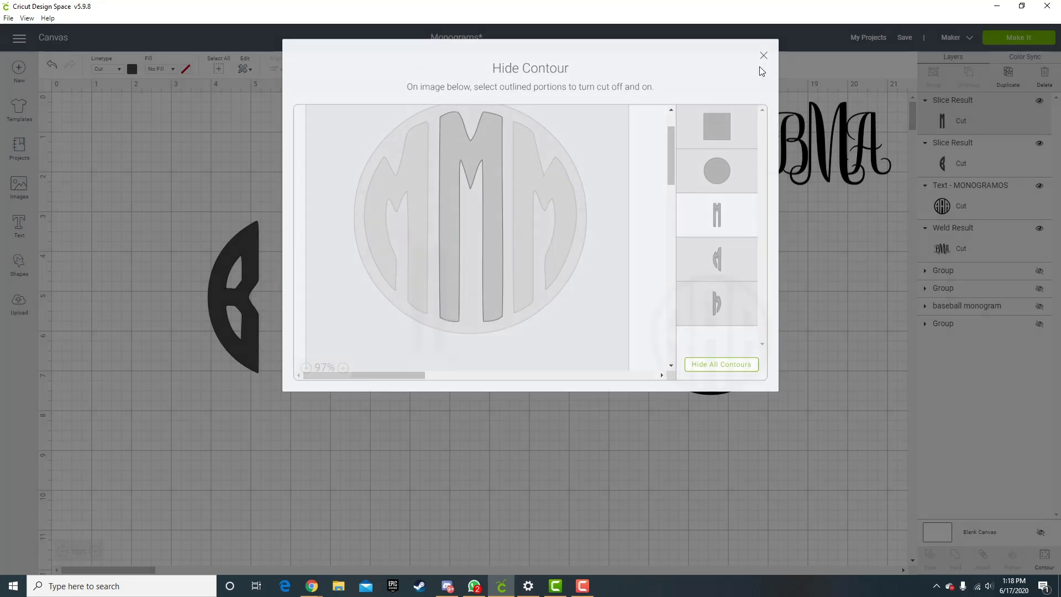
{"action": "left_click", "coordinate": [764, 57]}
Place the middle M beside the B and scale it to about 1.24 × 4.10 inches
{"action": "left_click_drag", "start_coordinate": [441, 312], "coordinate": [354, 298]}
{"action": "left_click_drag", "start_coordinate": [365, 347], "coordinate": [374, 395]}
{"action": "left_click_drag", "start_coordinate": [342, 301], "coordinate": [288, 286]}
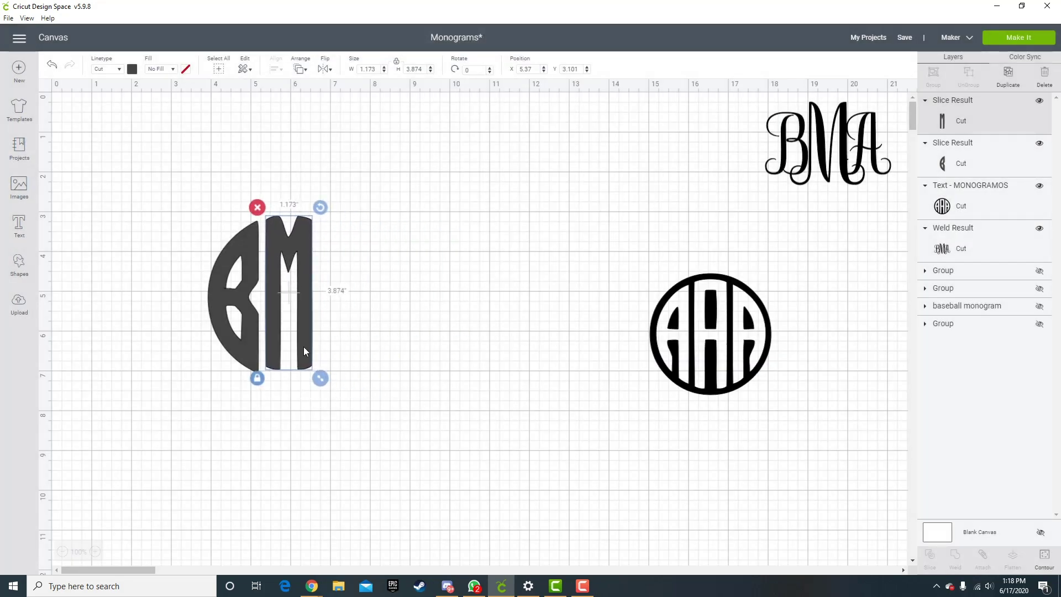
{"action": "left_click_drag", "start_coordinate": [325, 385], "coordinate": [329, 394]}
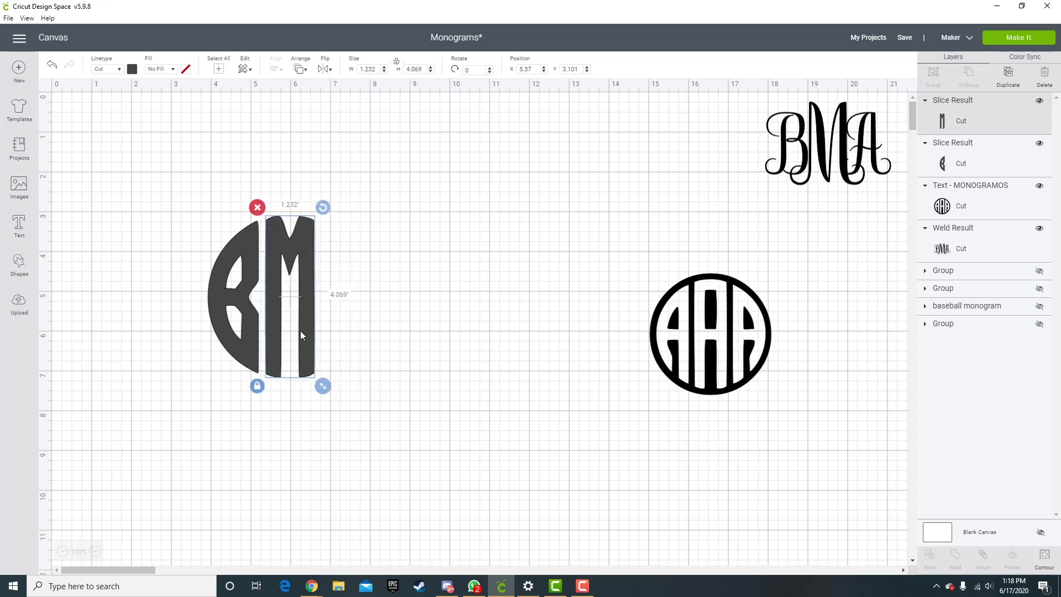
{"action": "left_click_drag", "start_coordinate": [297, 325], "coordinate": [292, 327]}
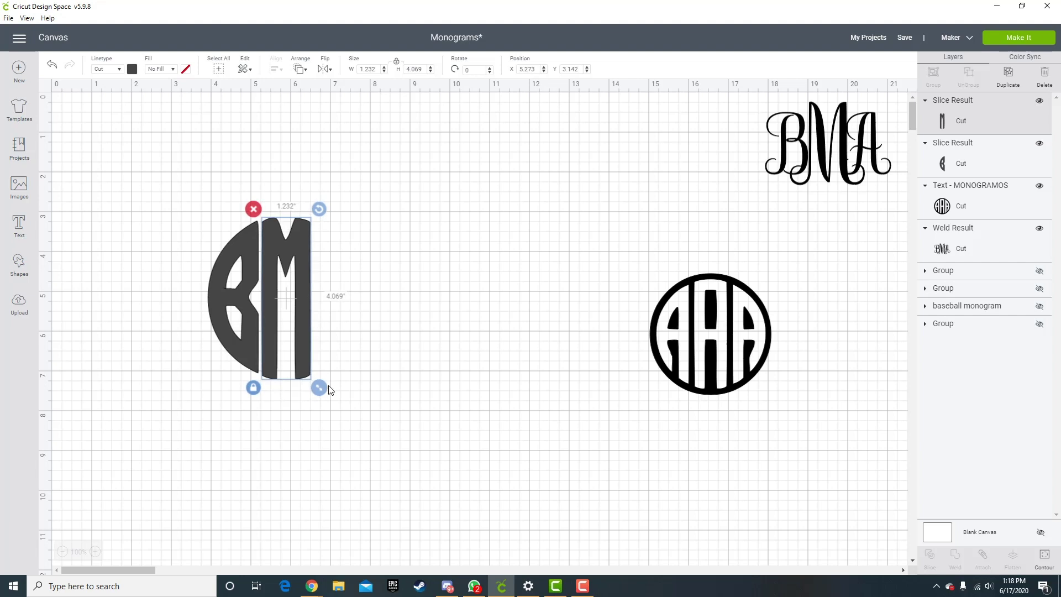
{"action": "left_click_drag", "start_coordinate": [324, 391], "coordinate": [325, 393]}
{"action": "left_click", "coordinate": [305, 318]}
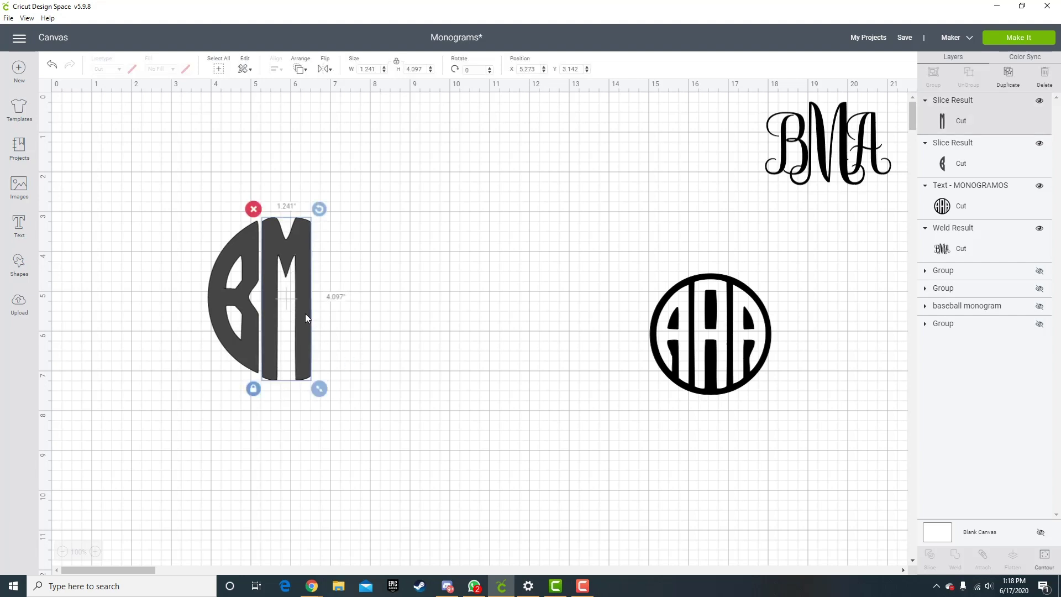
{"action": "left_click_drag", "start_coordinate": [305, 317], "coordinate": [306, 315]}
{"action": "left_click", "coordinate": [407, 325]}
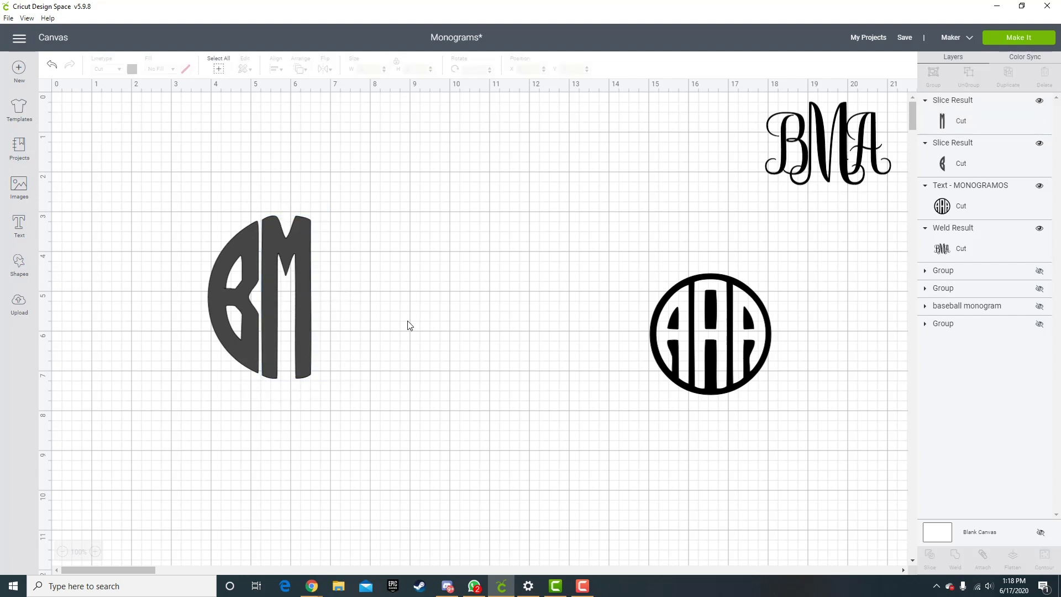
Move the AAA monogram left and cover it with a new square
{"action": "left_click_drag", "start_coordinate": [742, 357], "coordinate": [614, 326]}
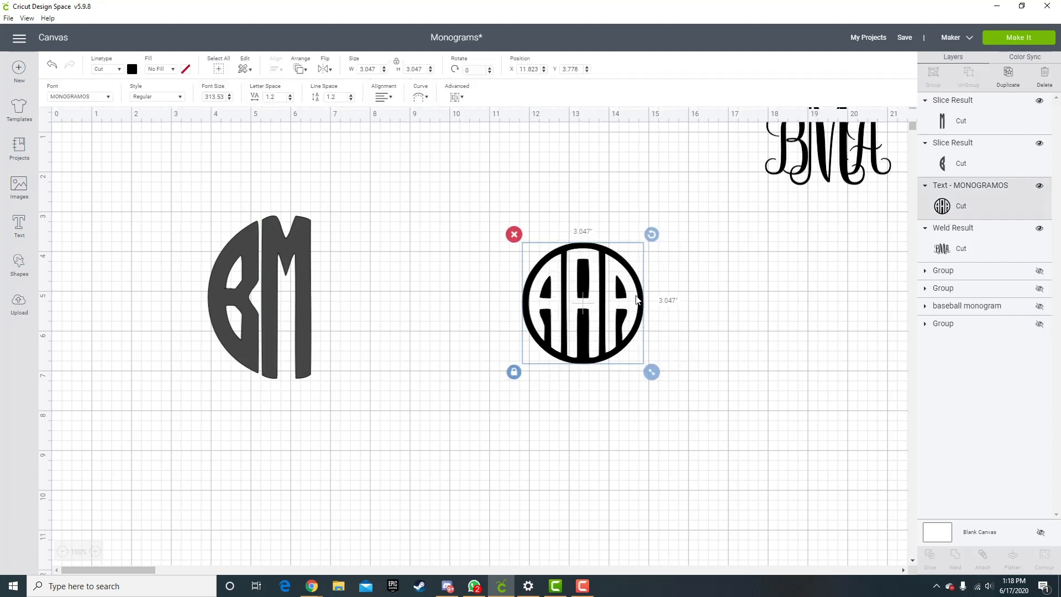
{"action": "left_click", "coordinate": [22, 187]}
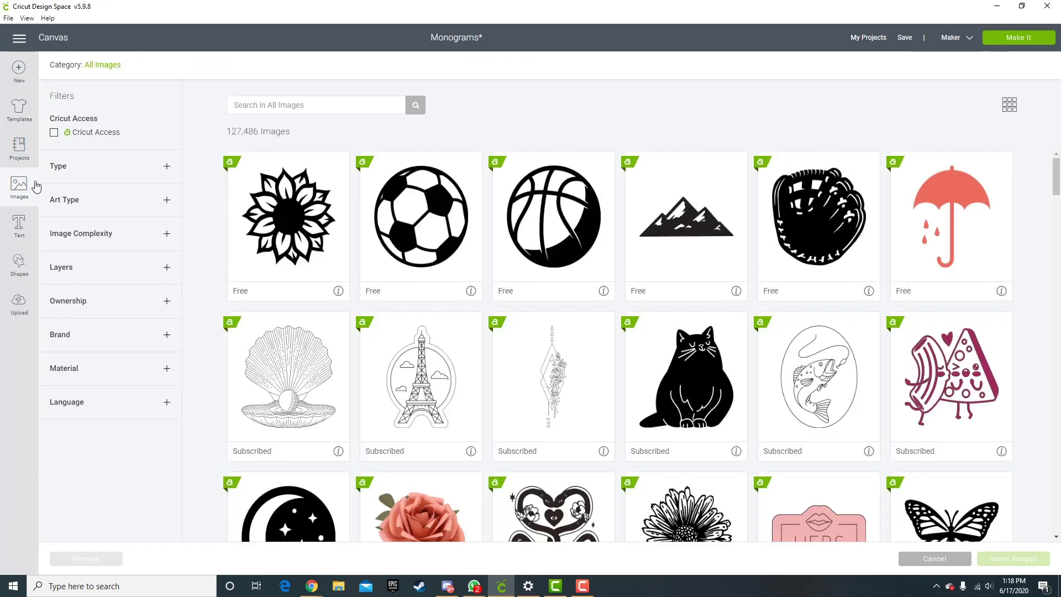
{"action": "left_click", "coordinate": [21, 259]}
{"action": "left_click", "coordinate": [64, 188]}
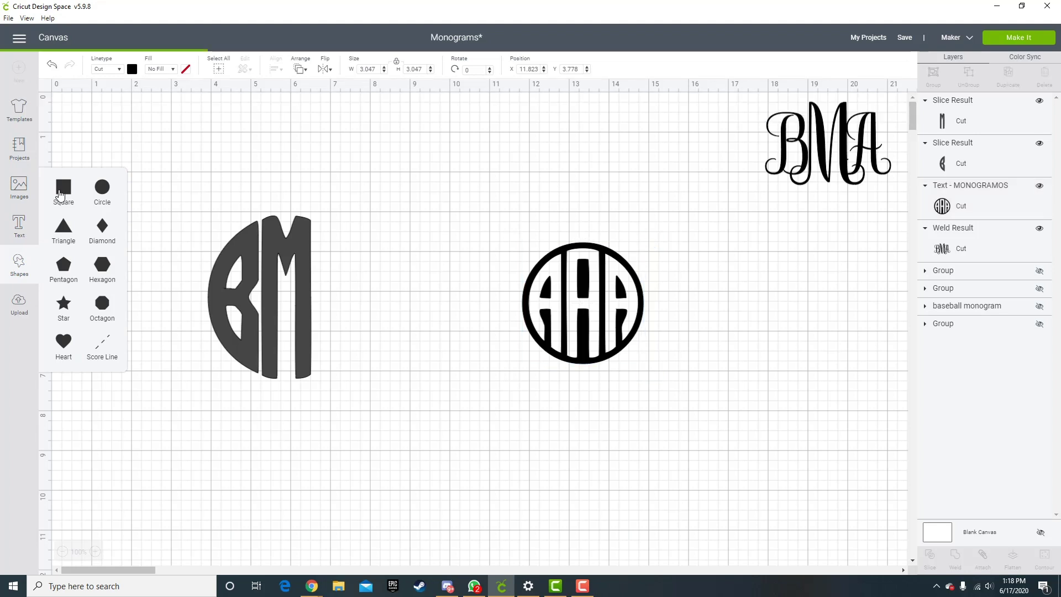
{"action": "left_click_drag", "start_coordinate": [244, 297], "coordinate": [676, 399]}
Slice the AAA monogram out of the square and delete the leftover circle
{"action": "left_click", "coordinate": [465, 182]}
{"action": "left_click_drag", "start_coordinate": [458, 173], "coordinate": [699, 356]}
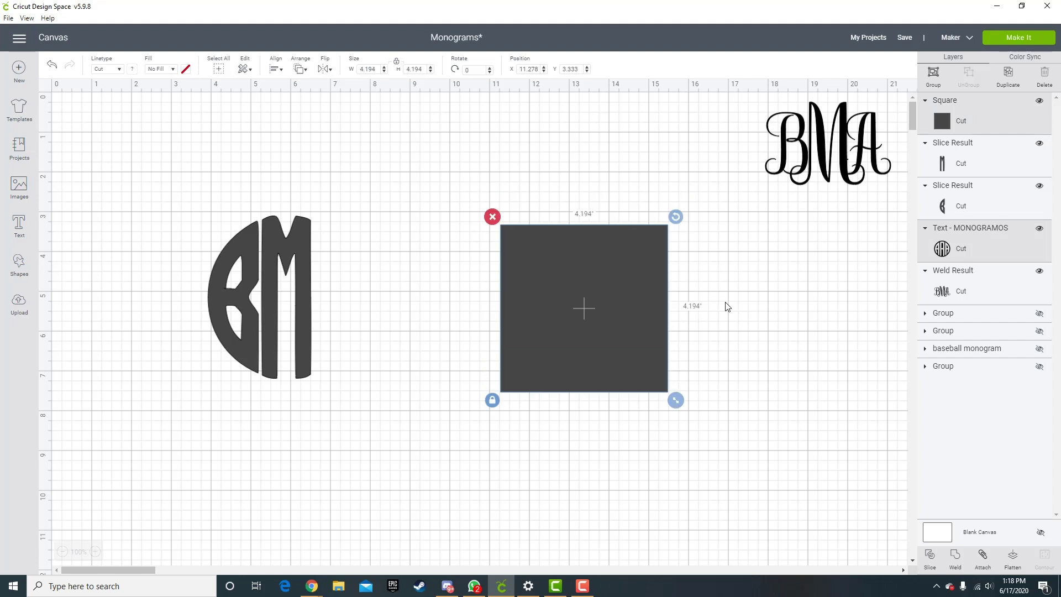
{"action": "left_click", "coordinate": [936, 564]}
{"action": "left_click_drag", "start_coordinate": [631, 394], "coordinate": [491, 468]}
{"action": "left_click_drag", "start_coordinate": [617, 200], "coordinate": [743, 344]}
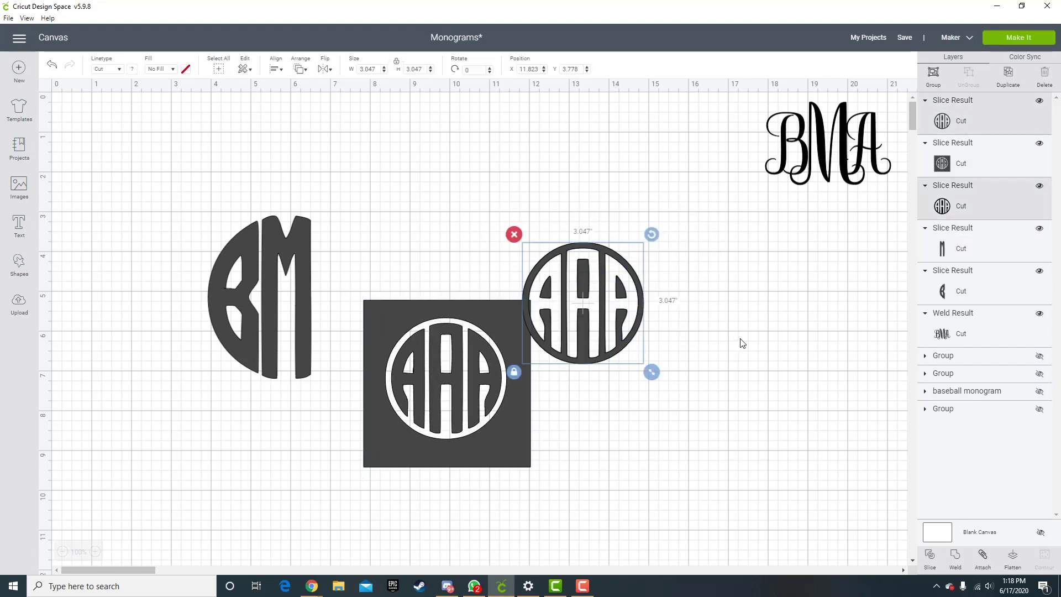
{"action": "left_click", "coordinate": [1045, 77]}
Reposition the holed square, enlarge it to about 4.93 inches, and start hiding its contours
{"action": "left_click", "coordinate": [522, 369]}
{"action": "left_click_drag", "start_coordinate": [521, 368], "coordinate": [590, 257]}
{"action": "left_click_drag", "start_coordinate": [613, 361], "coordinate": [642, 390]}
{"action": "left_click", "coordinate": [1045, 564]}
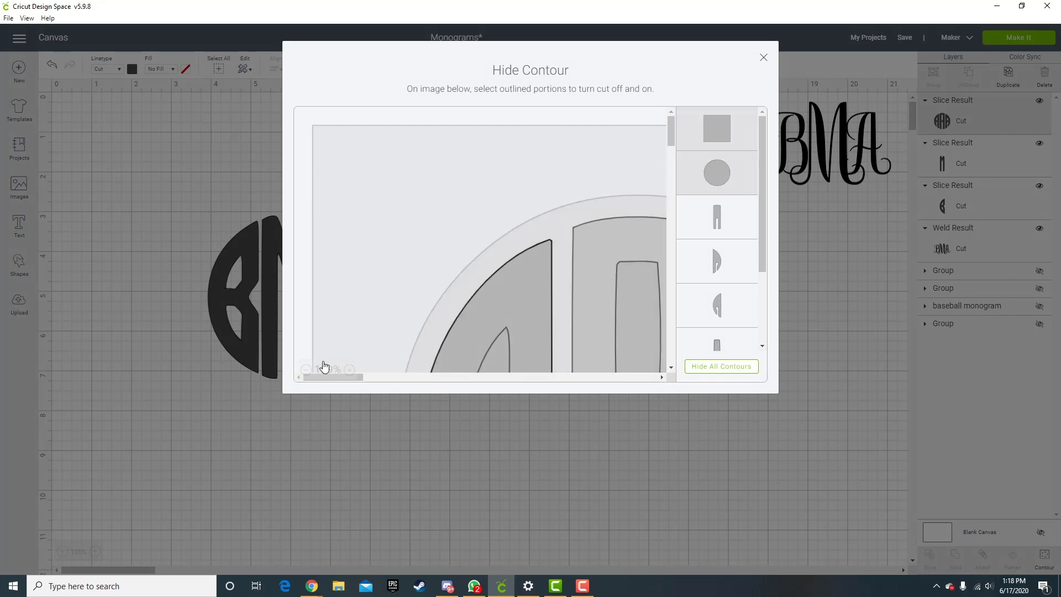
Hide the middle and left A contours, keeping only the right A crescent
{"action": "left_click", "coordinate": [306, 370]}
{"action": "left_click", "coordinate": [306, 370]}
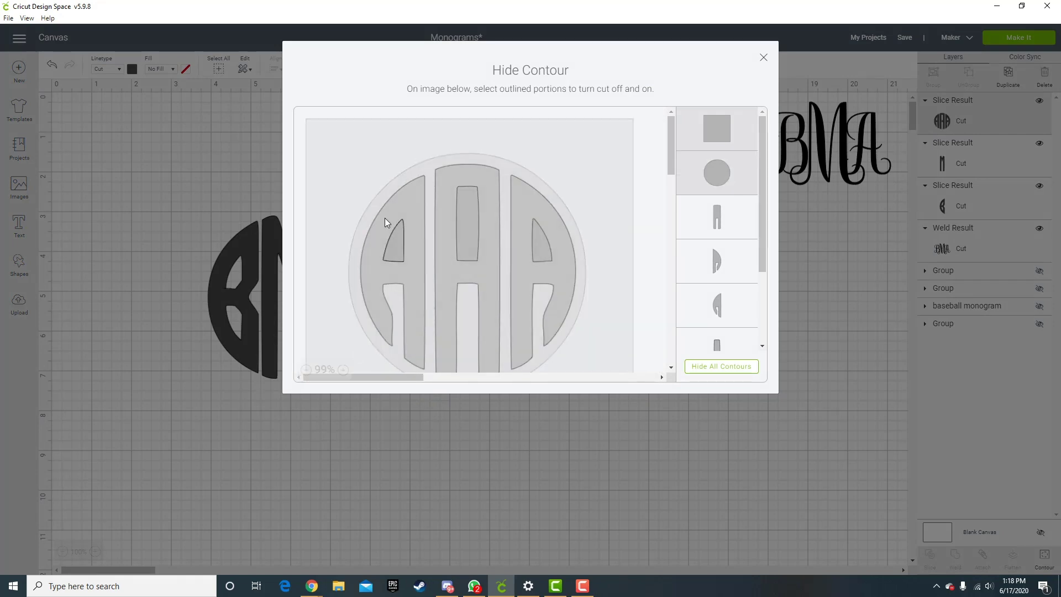
{"action": "left_click", "coordinate": [447, 194]}
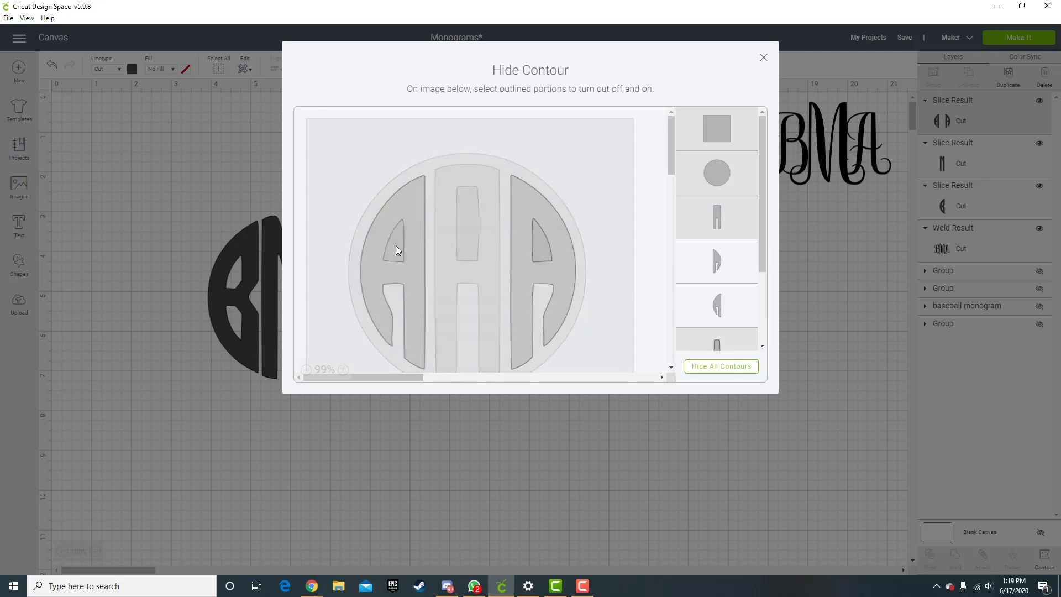
{"action": "left_click", "coordinate": [421, 282]}
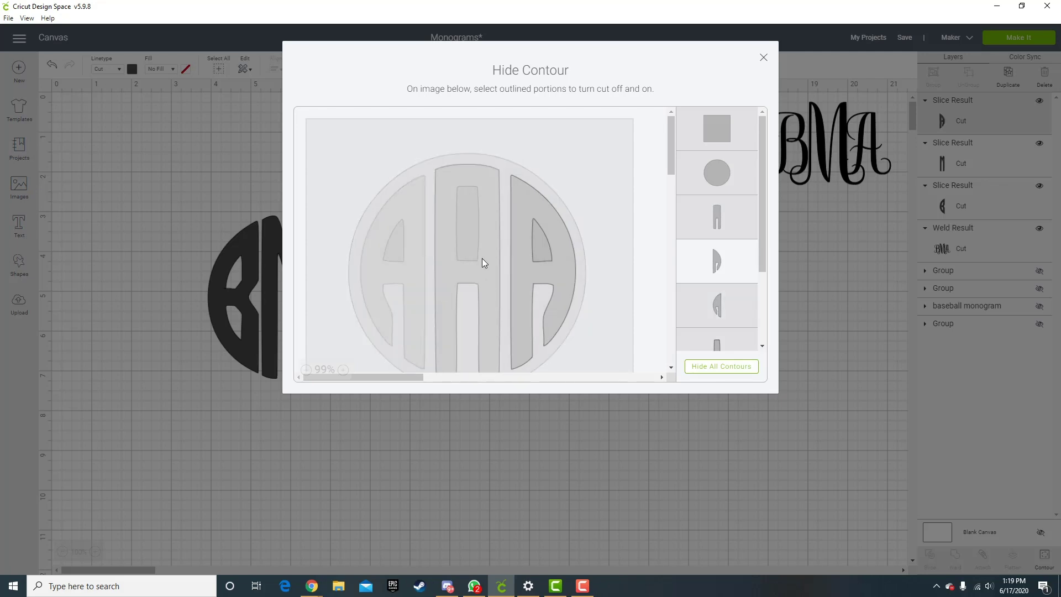
{"action": "left_click", "coordinate": [765, 59]}
Move the A crescent beside BM, scale it to fit the circle, and select all three pieces
{"action": "left_click_drag", "start_coordinate": [575, 290], "coordinate": [339, 288]}
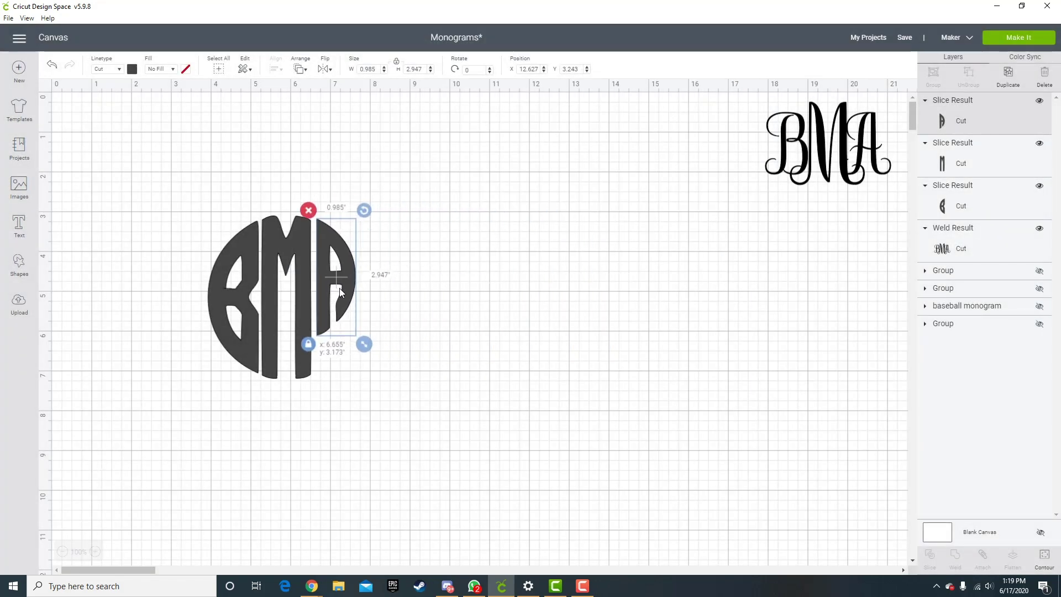
{"action": "left_click_drag", "start_coordinate": [370, 353], "coordinate": [377, 382]}
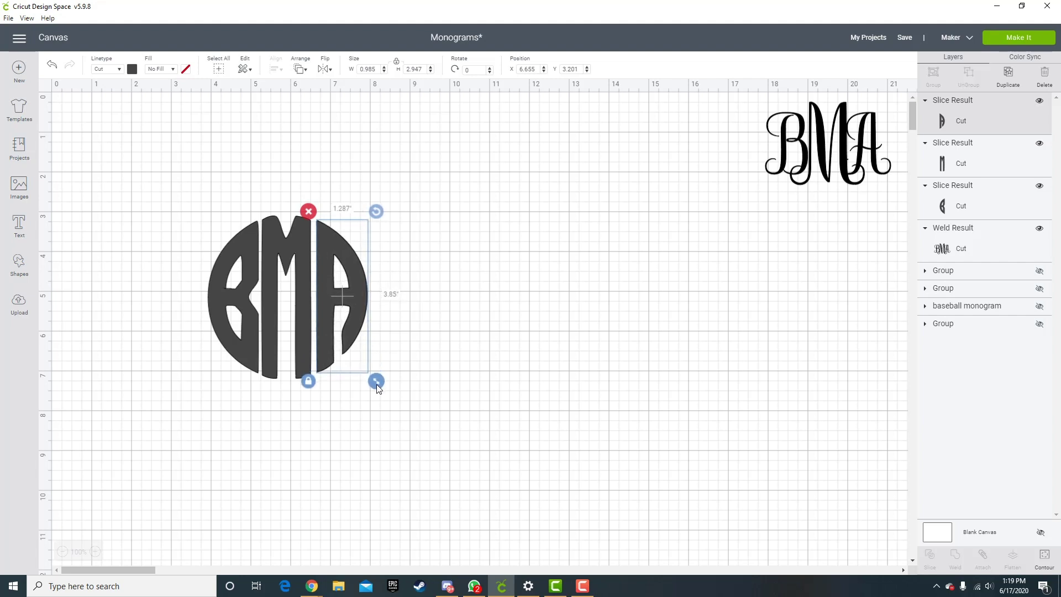
{"action": "left_click", "coordinate": [404, 376]}
{"action": "left_click", "coordinate": [357, 306]}
{"action": "left_click", "coordinate": [420, 386]}
{"action": "left_click_drag", "start_coordinate": [177, 208], "coordinate": [431, 331]}
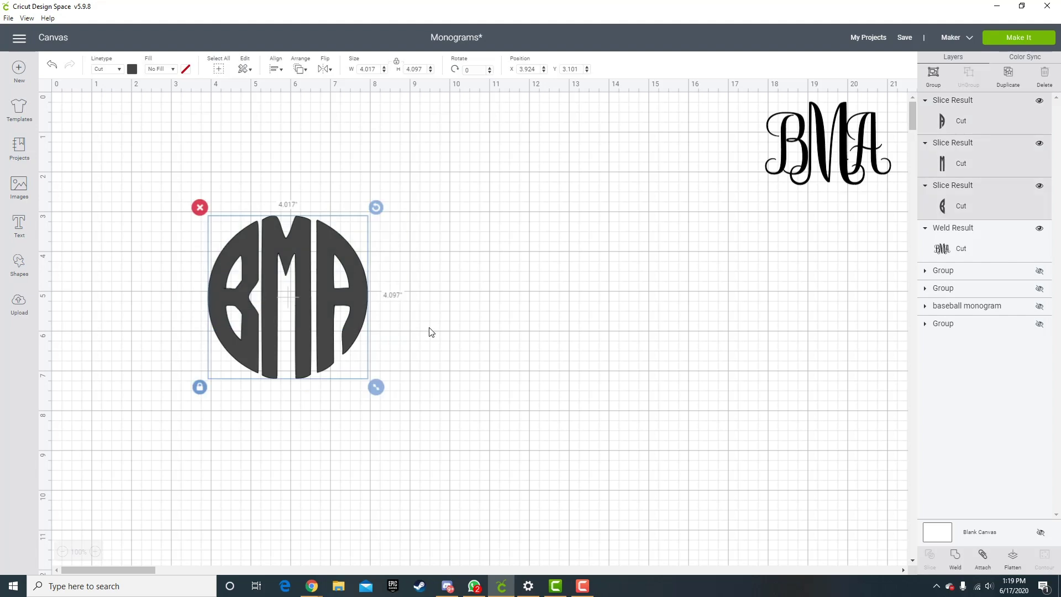
Distribute the B, M and A pieces evenly across the circle, undoing a mistaken edge alignment
{"action": "left_click", "coordinate": [276, 71]}
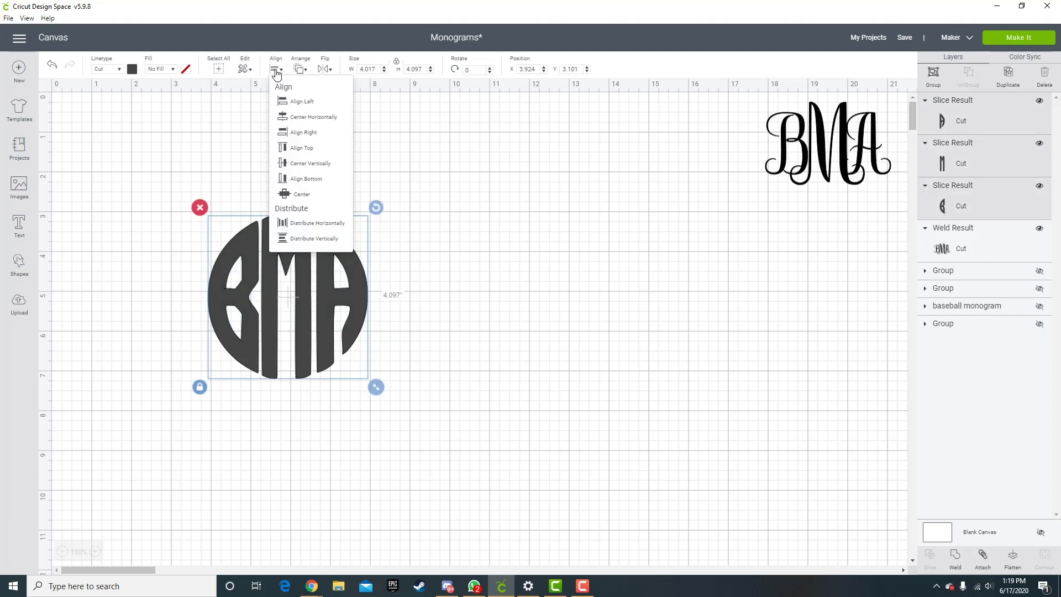
{"action": "left_click", "coordinate": [309, 164]}
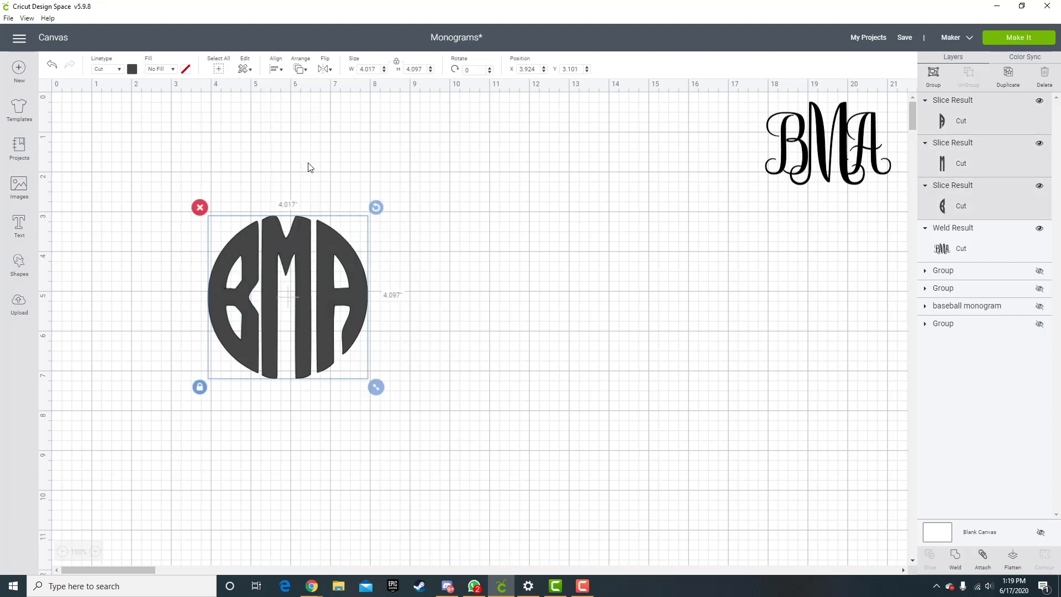
{"action": "left_click", "coordinate": [279, 73]}
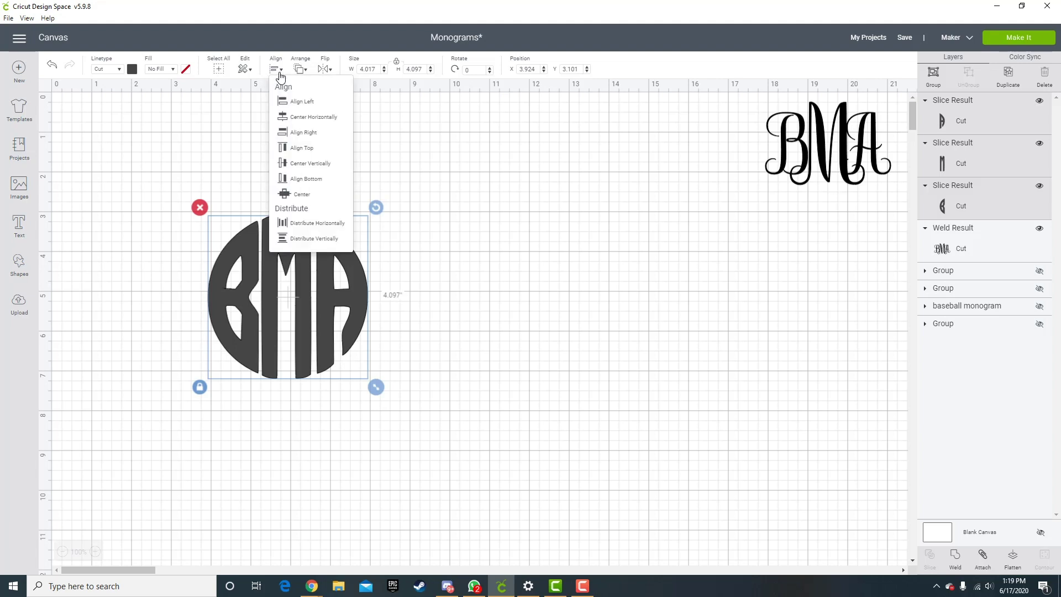
{"action": "left_click", "coordinate": [305, 117]}
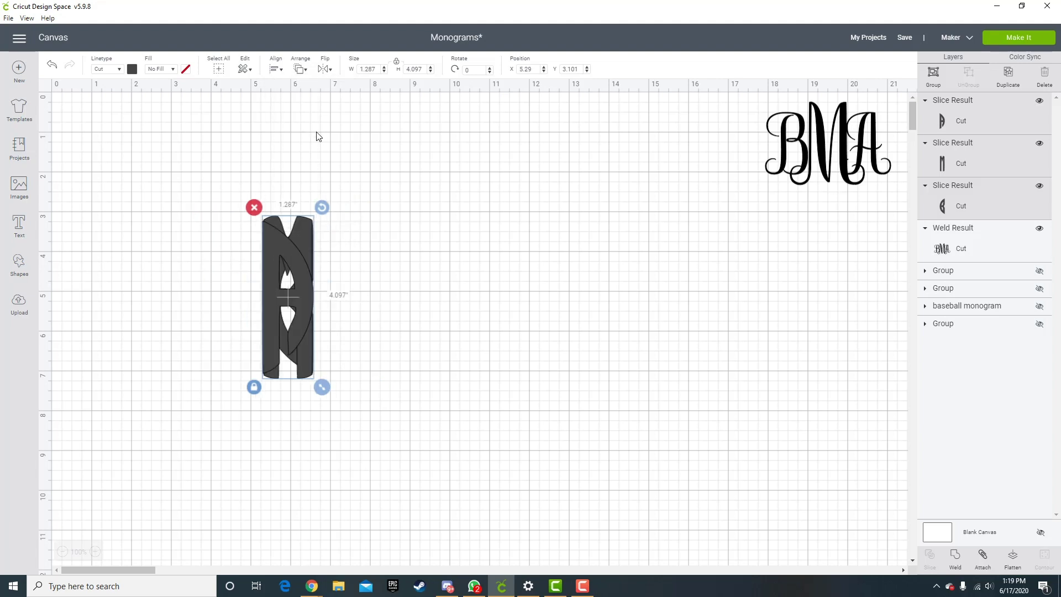
{"action": "key", "text": "ctrl+z"}
{"action": "key", "text": "ctrl+z"}
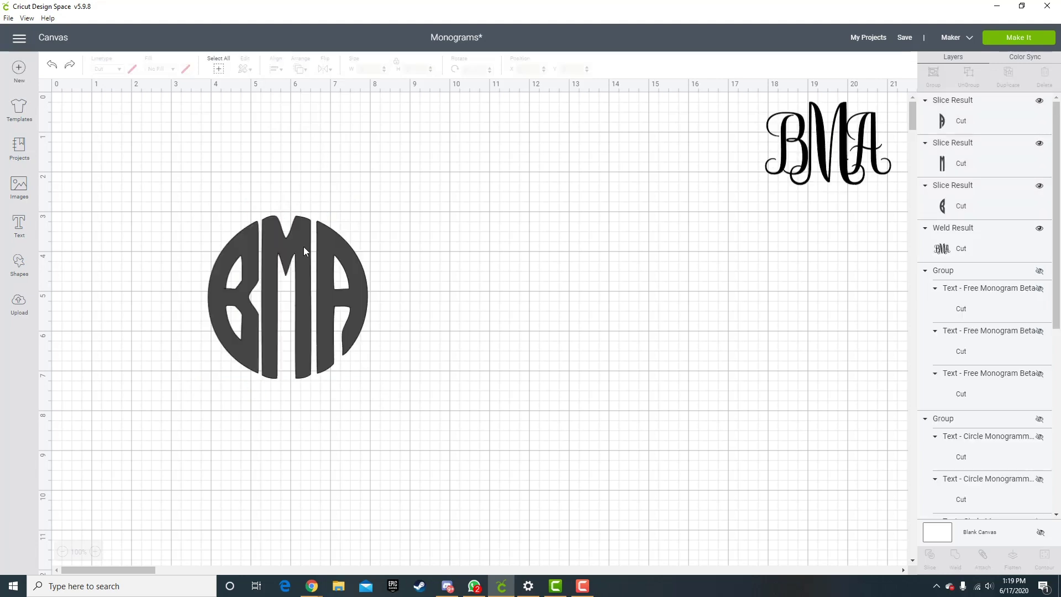
{"action": "left_click_drag", "start_coordinate": [161, 206], "coordinate": [351, 299]}
{"action": "left_click", "coordinate": [276, 69]}
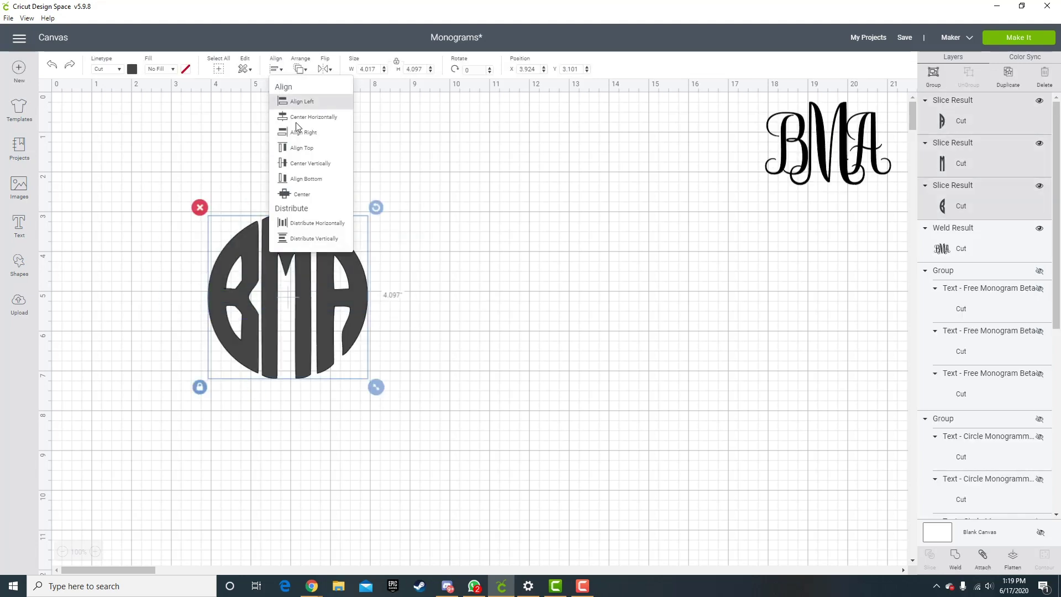
{"action": "left_click", "coordinate": [312, 224]}
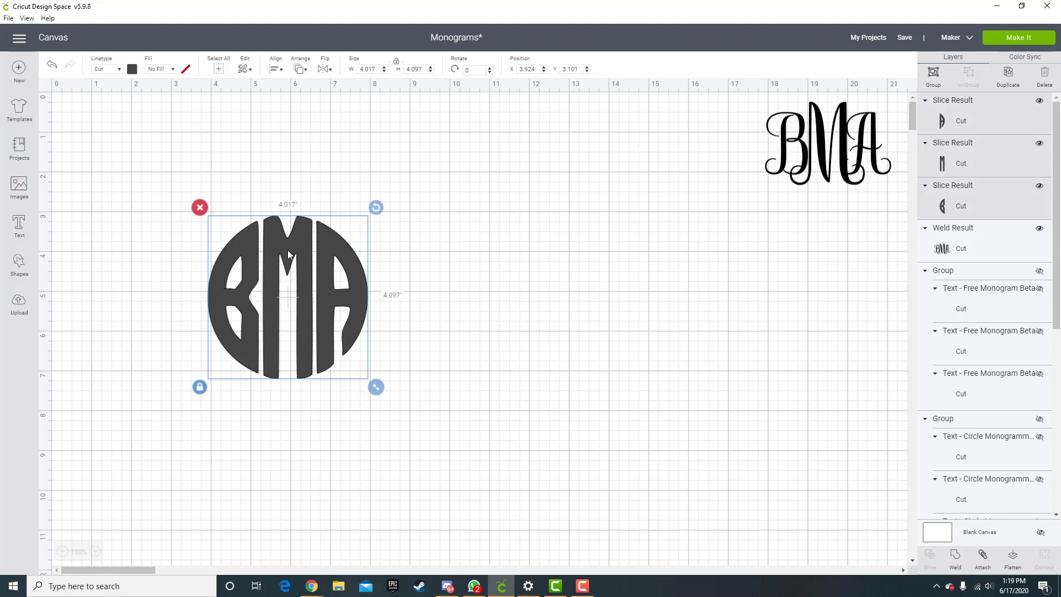
{"action": "left_click", "coordinate": [456, 288]}
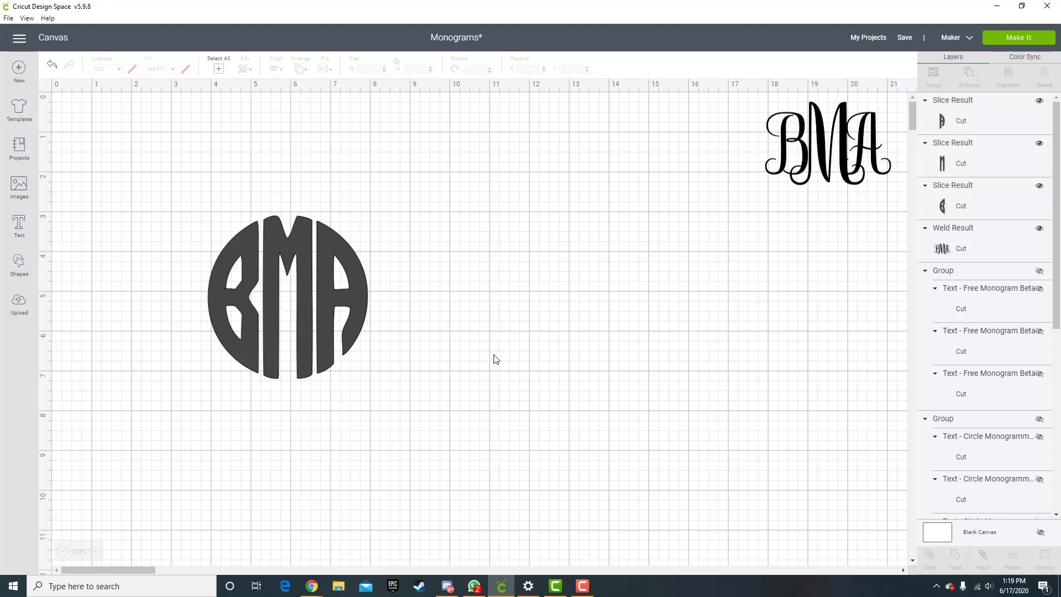
Group the three pieces into one 4.017 × 4.097-inch monogram and shift it up-right
{"action": "left_click_drag", "start_coordinate": [195, 195], "coordinate": [375, 324]}
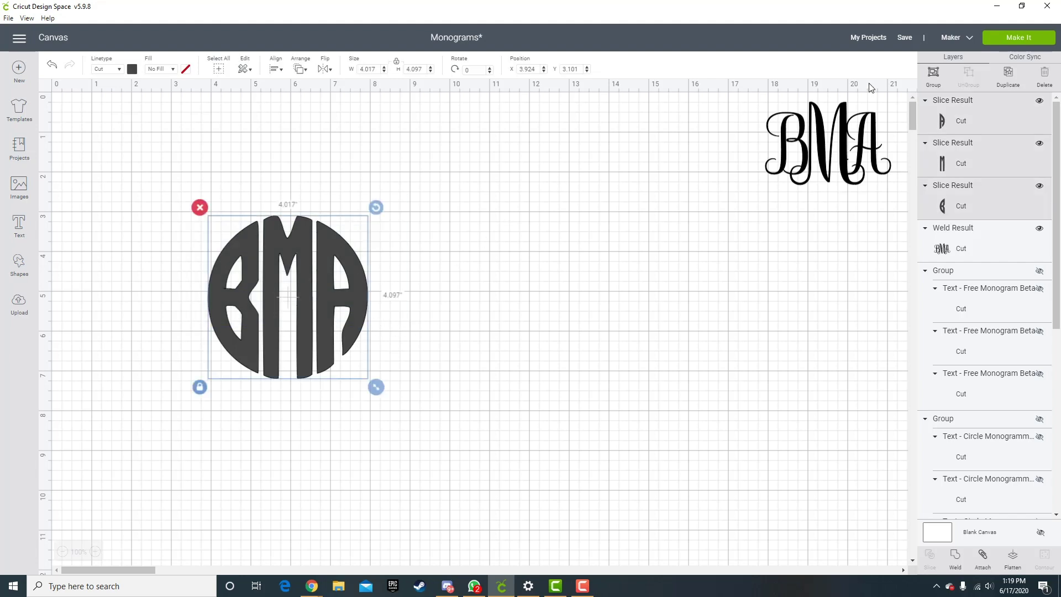
{"action": "left_click", "coordinate": [933, 75]}
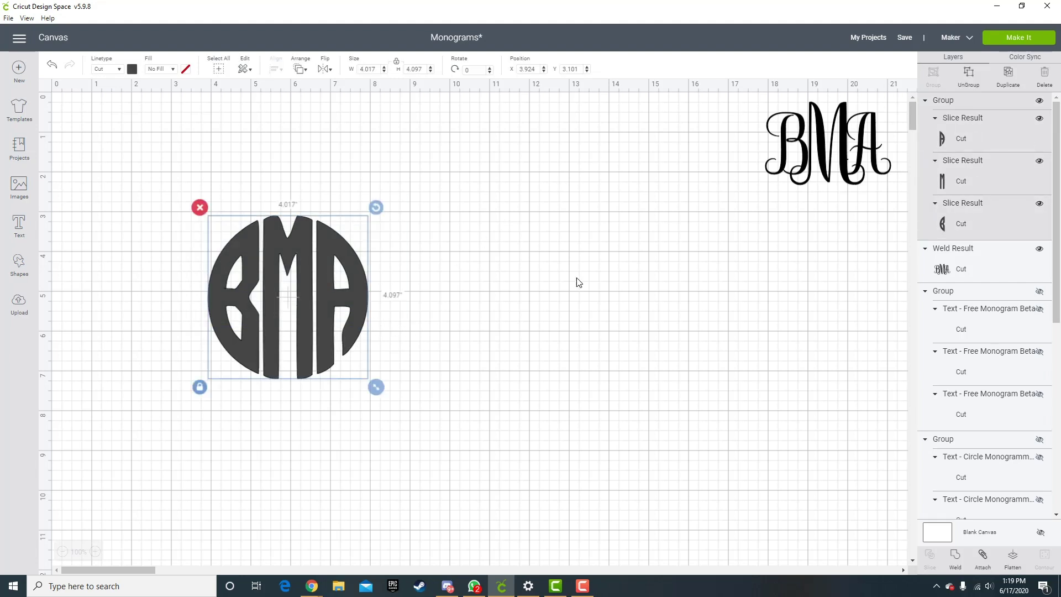
{"action": "left_click", "coordinate": [154, 269]}
{"action": "left_click_drag", "start_coordinate": [359, 297], "coordinate": [495, 256]}
{"action": "left_click", "coordinate": [320, 201]}
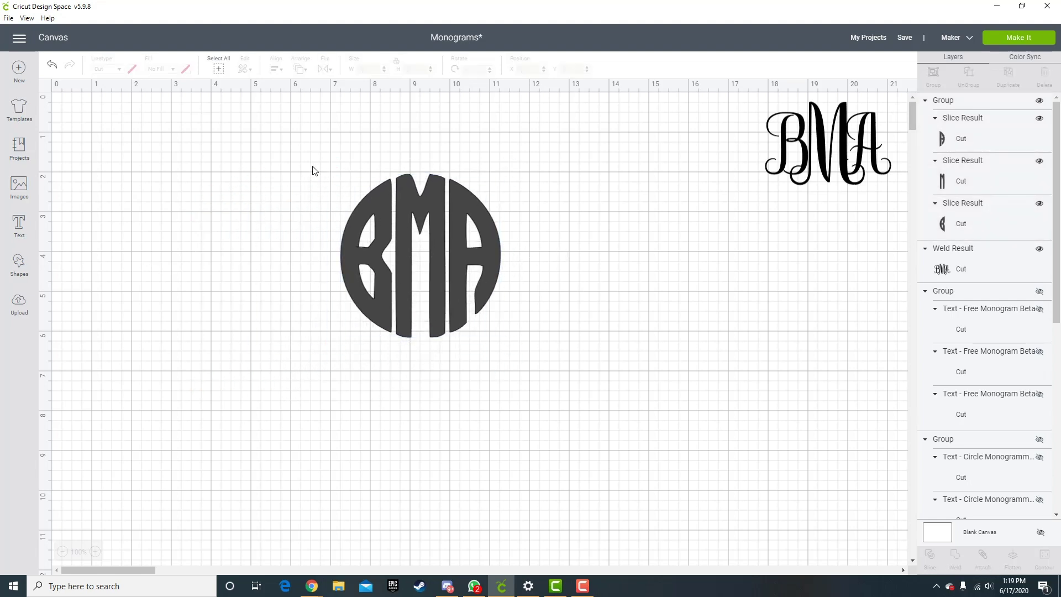
{"action": "left_click", "coordinate": [1019, 39]}
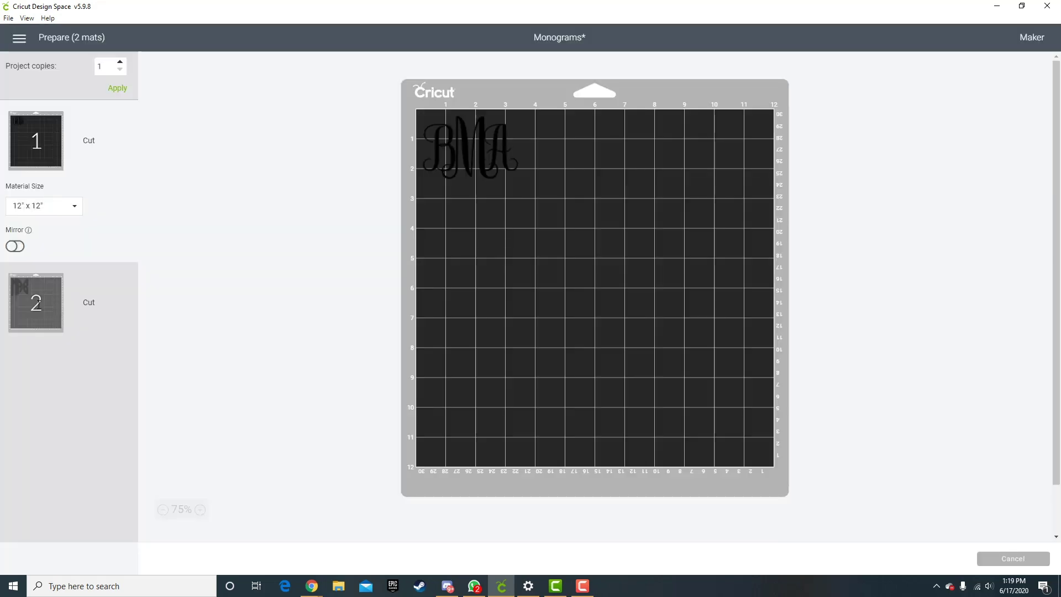
{"action": "left_click", "coordinate": [72, 323]}
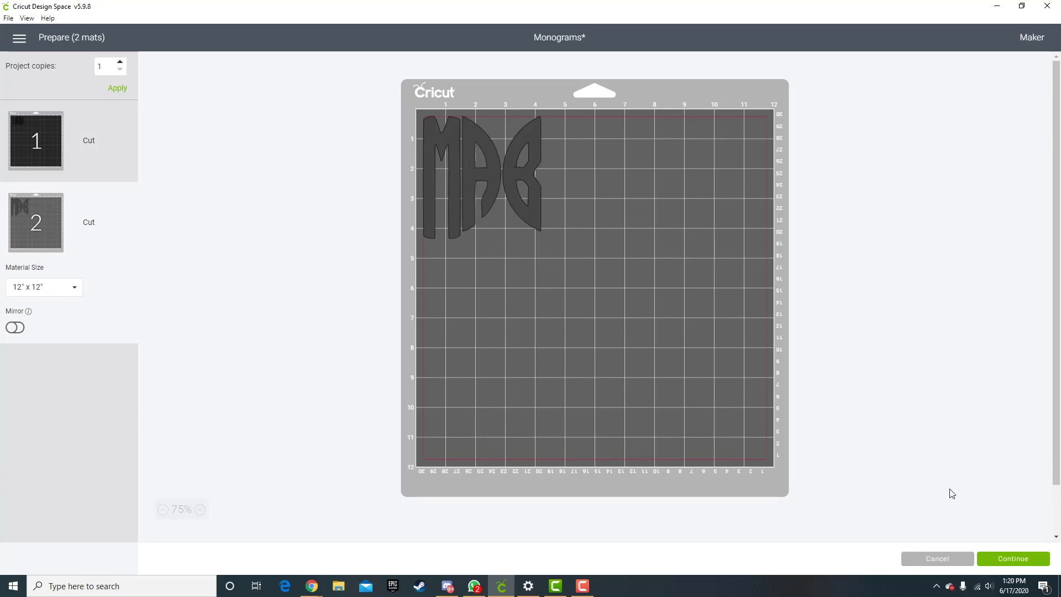
{"action": "left_click", "coordinate": [938, 559]}
{"action": "left_click_drag", "start_coordinate": [321, 175], "coordinate": [576, 310]}
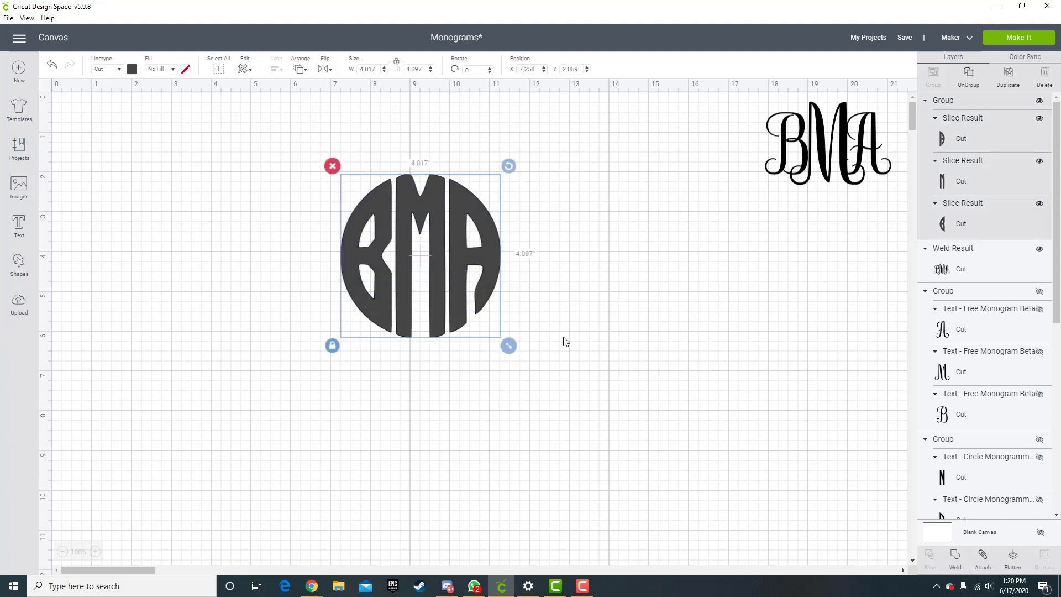
Weld the circle BMA, colour it black, and move it to X 16.744, Y 3.517
{"action": "left_click", "coordinate": [956, 558]}
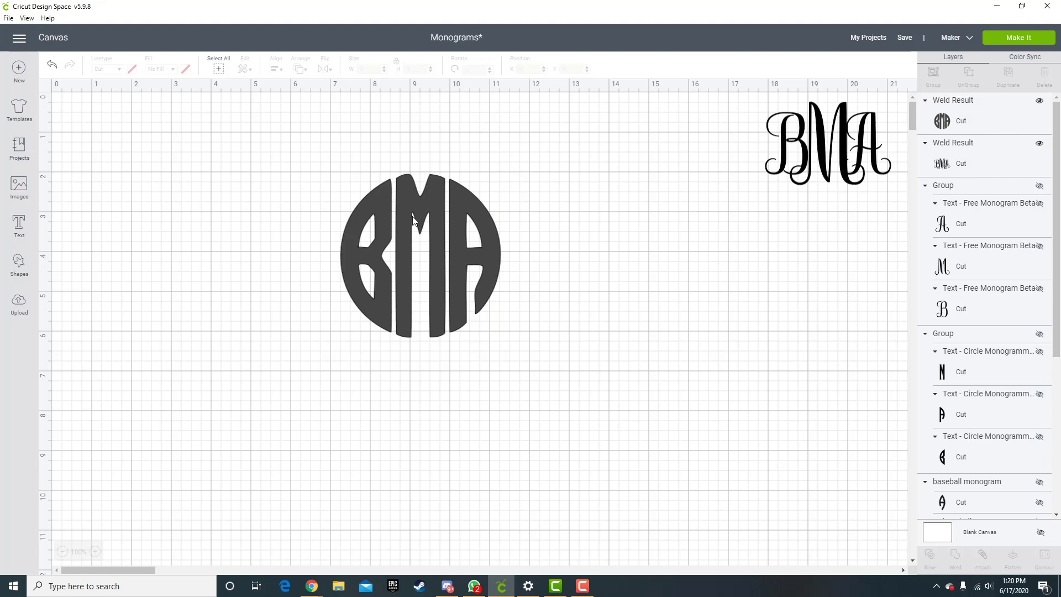
{"action": "left_click", "coordinate": [445, 218]}
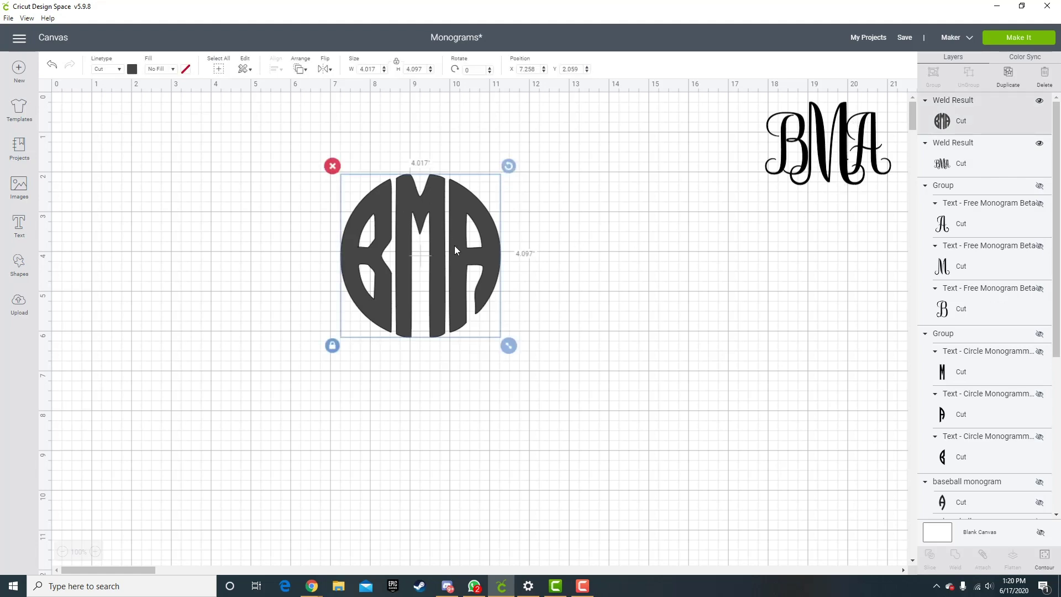
{"action": "left_click", "coordinate": [132, 70]}
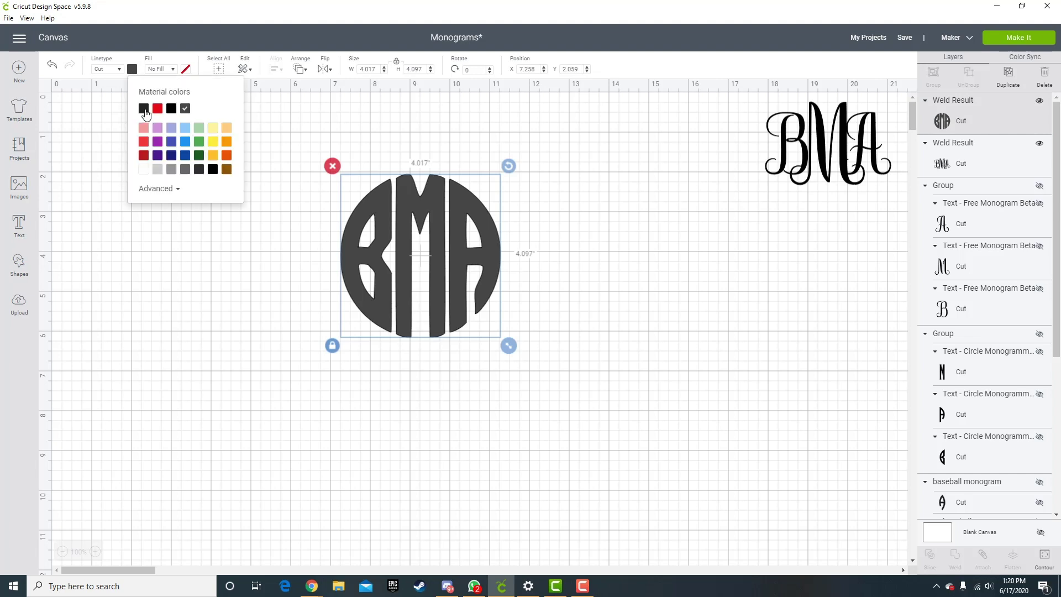
{"action": "left_click", "coordinate": [144, 109]}
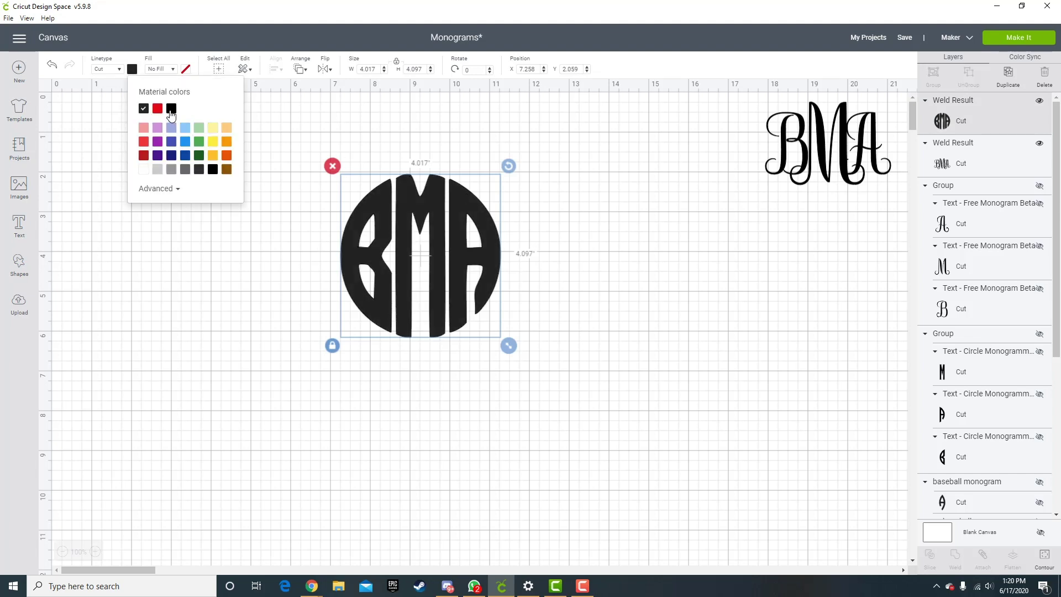
{"action": "left_click", "coordinate": [172, 108]}
{"action": "left_click", "coordinate": [249, 105]}
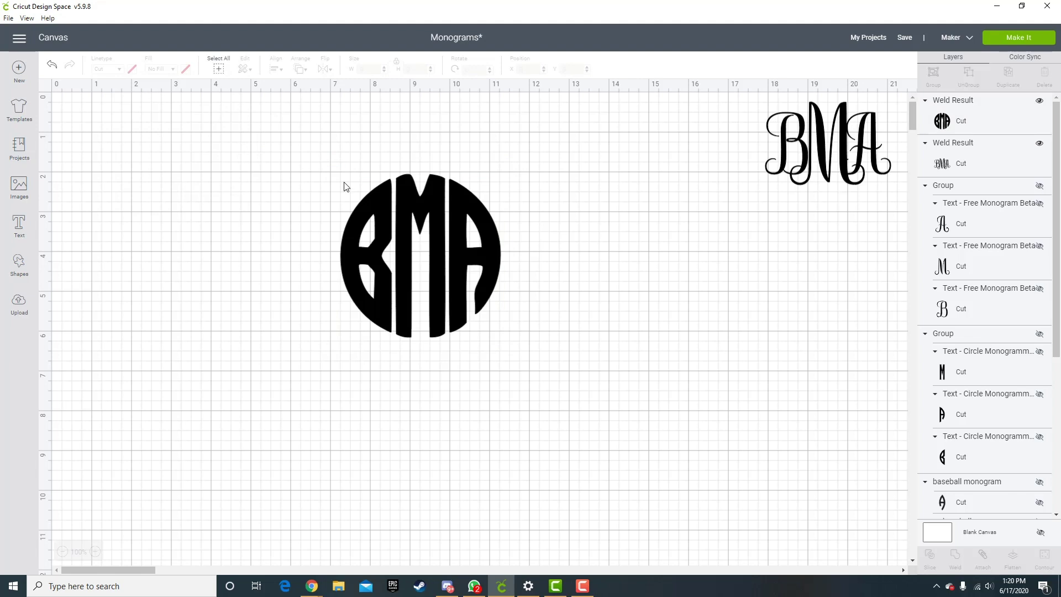
{"action": "left_click_drag", "start_coordinate": [456, 227], "coordinate": [835, 284]}
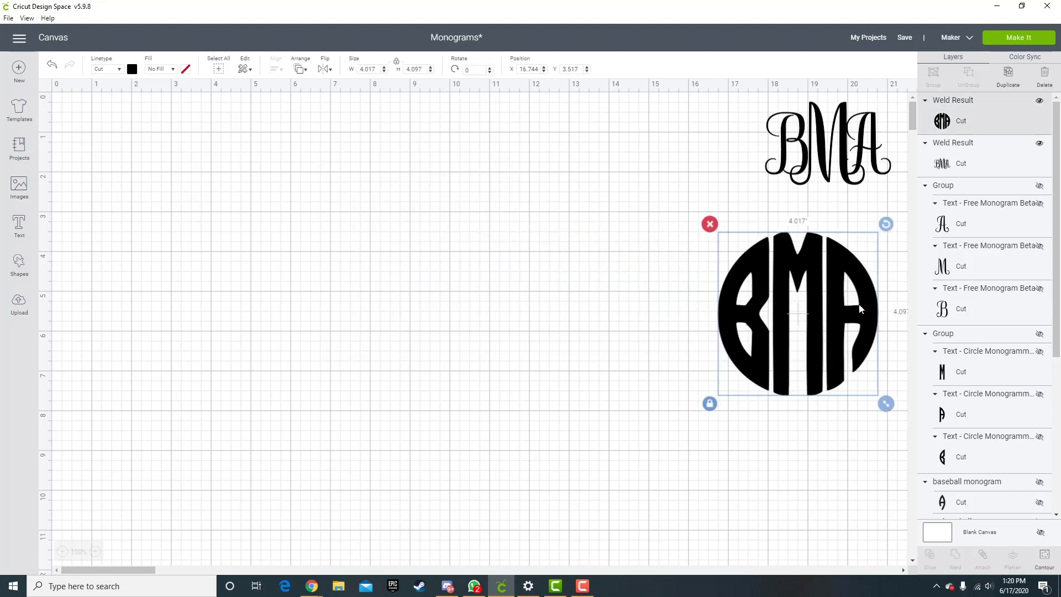
Shrink the circle monogram under the script BMA, then add a letter B text enlarged to 2.686 inches
{"action": "left_click_drag", "start_coordinate": [880, 402], "coordinate": [840, 367]}
{"action": "left_click_drag", "start_coordinate": [785, 313], "coordinate": [837, 270]}
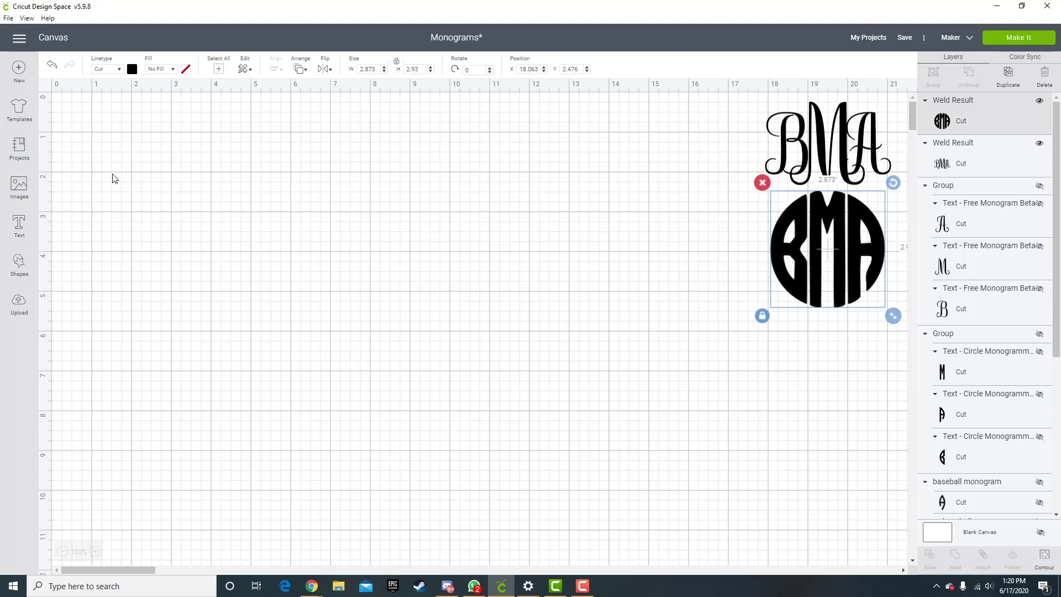
{"action": "left_click", "coordinate": [20, 227]}
{"action": "type", "text": "B"}
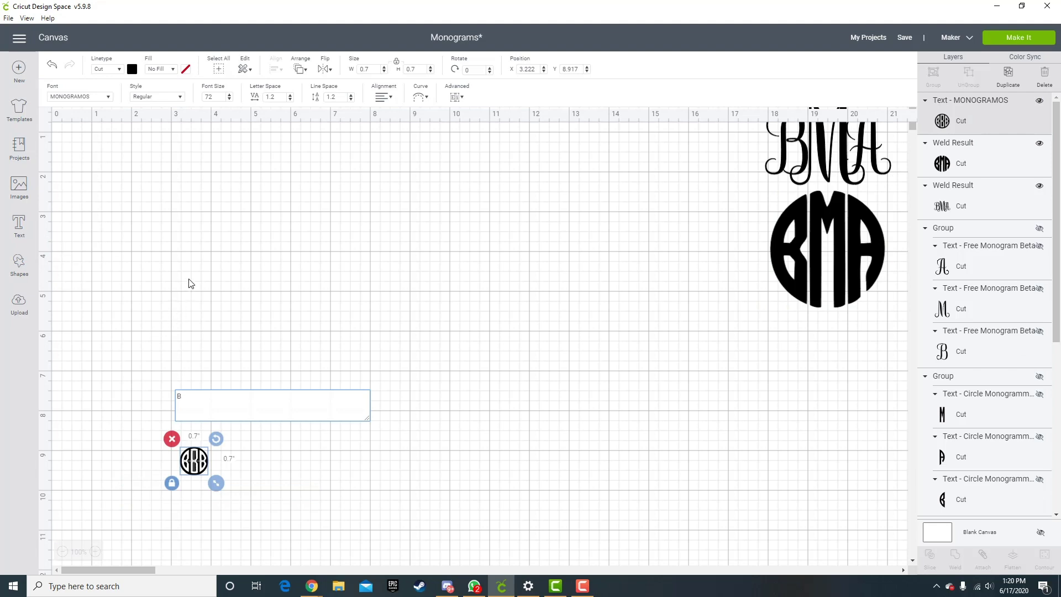
{"action": "left_click", "coordinate": [220, 322]}
{"action": "left_click_drag", "start_coordinate": [194, 461], "coordinate": [347, 374]}
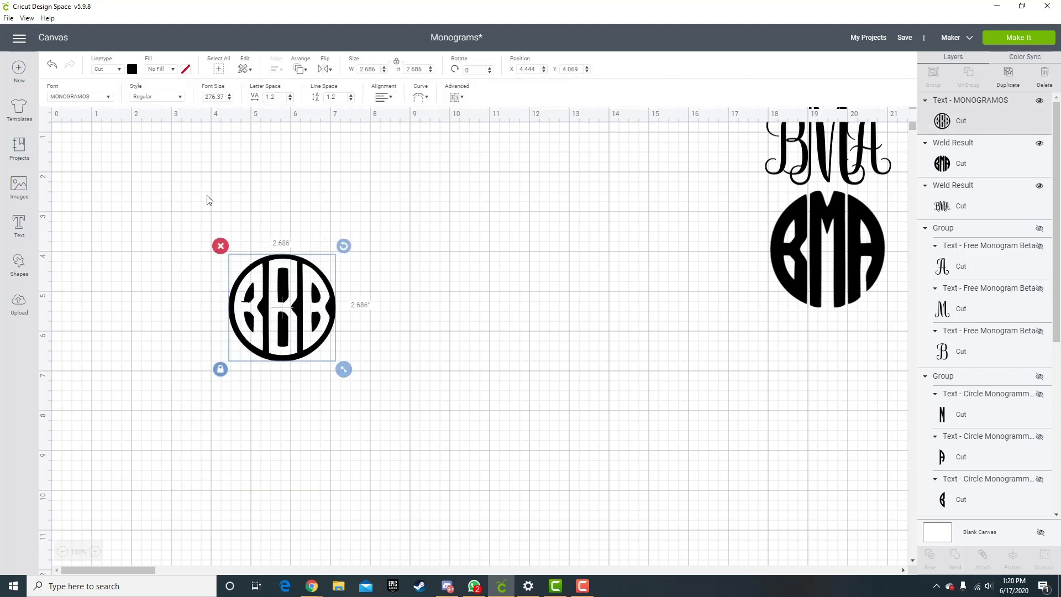
Change the new B text's font to Round_Monogram_Left, found by searching 'mono'
{"action": "left_click", "coordinate": [104, 97]}
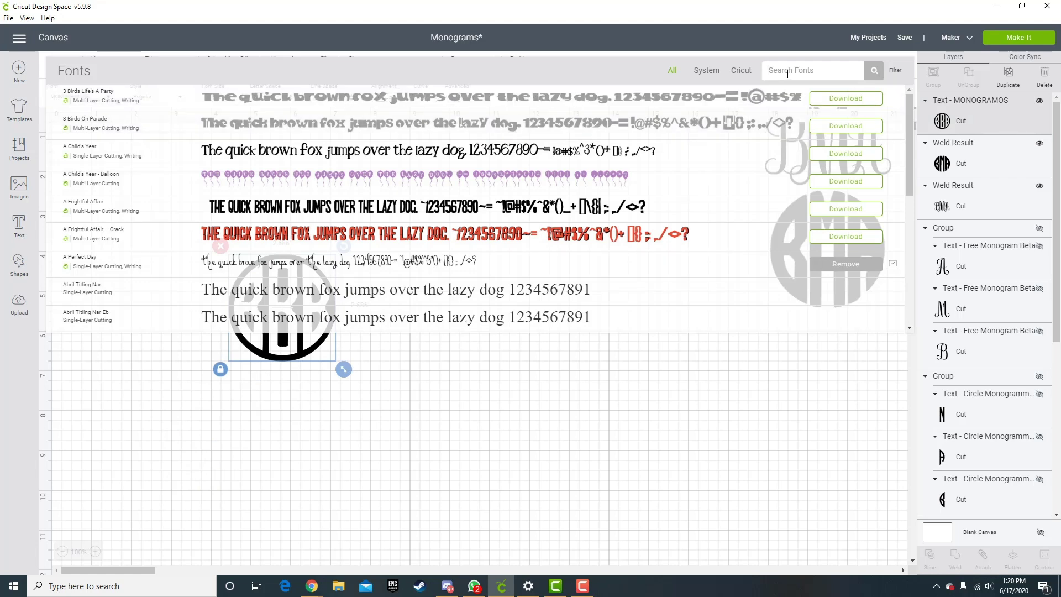
{"action": "type", "text": "monogram"}
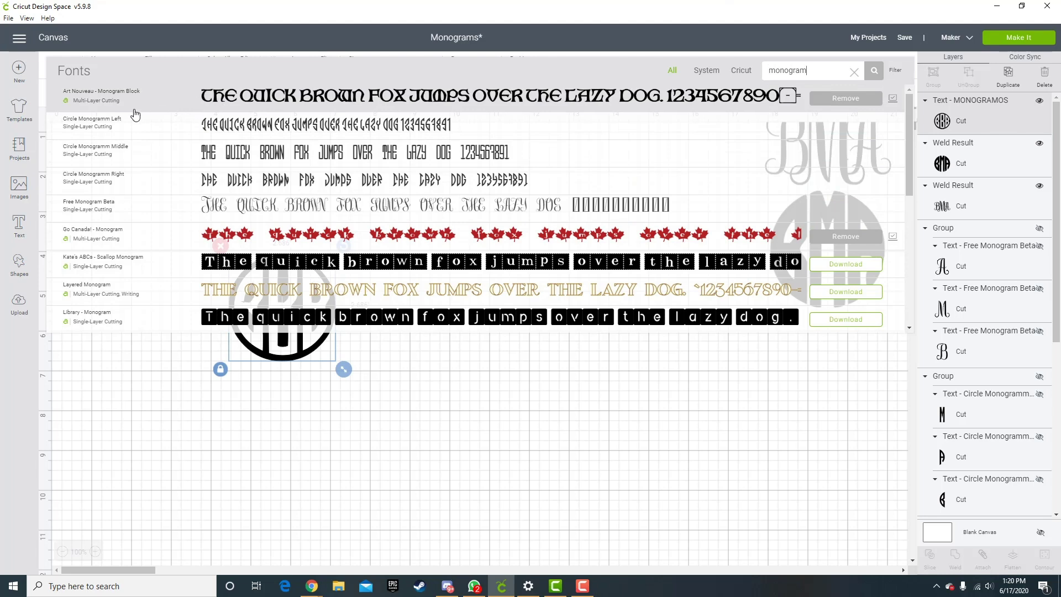
{"action": "scroll", "coordinate": [153, 173], "scroll_direction": "down", "scroll_amount": 8}
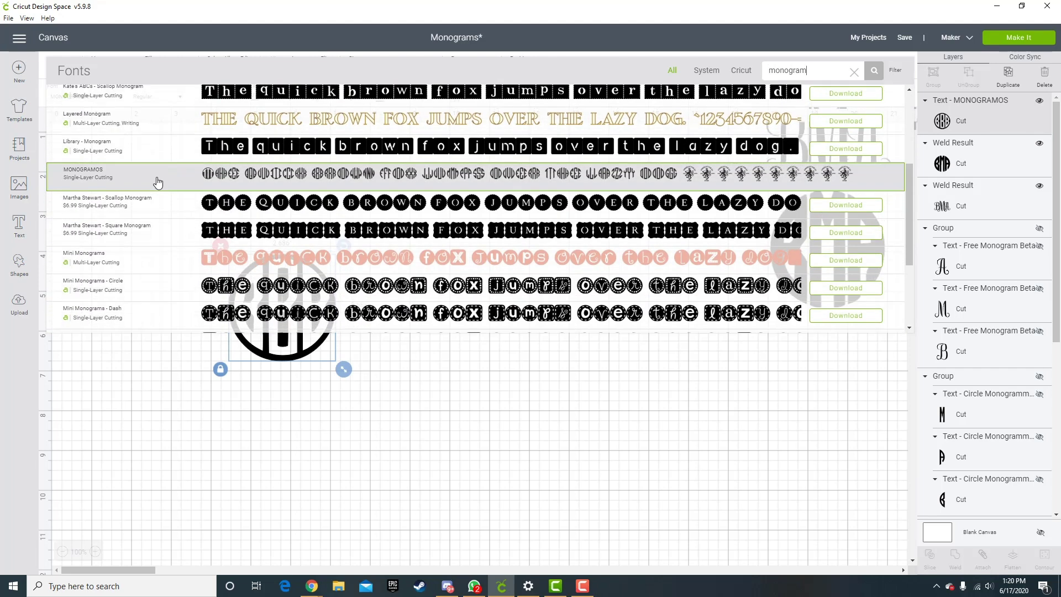
{"action": "scroll", "coordinate": [246, 212], "scroll_direction": "down", "scroll_amount": 6}
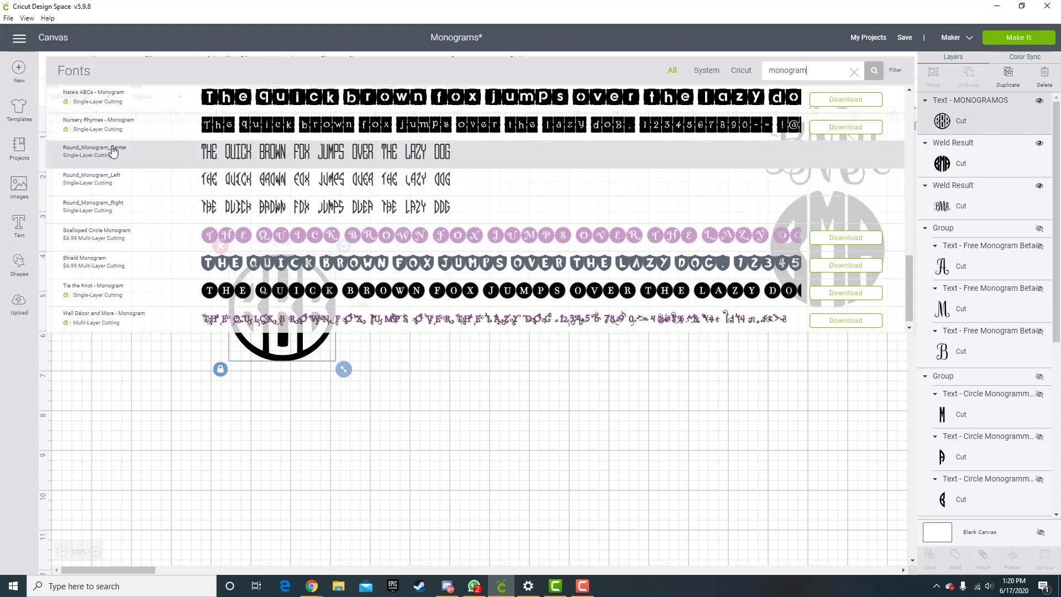
{"action": "left_click", "coordinate": [152, 183]}
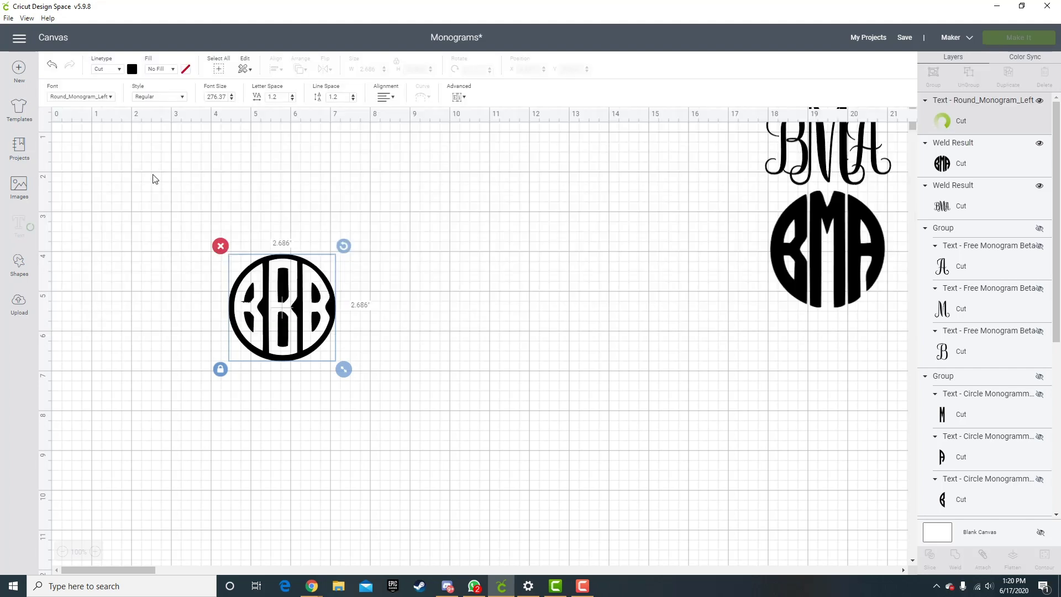
Move the half-circle B up, enlarge it, and shift it to the right
{"action": "left_click_drag", "start_coordinate": [262, 333], "coordinate": [271, 307]}
{"action": "left_click_drag", "start_coordinate": [290, 367], "coordinate": [297, 381]}
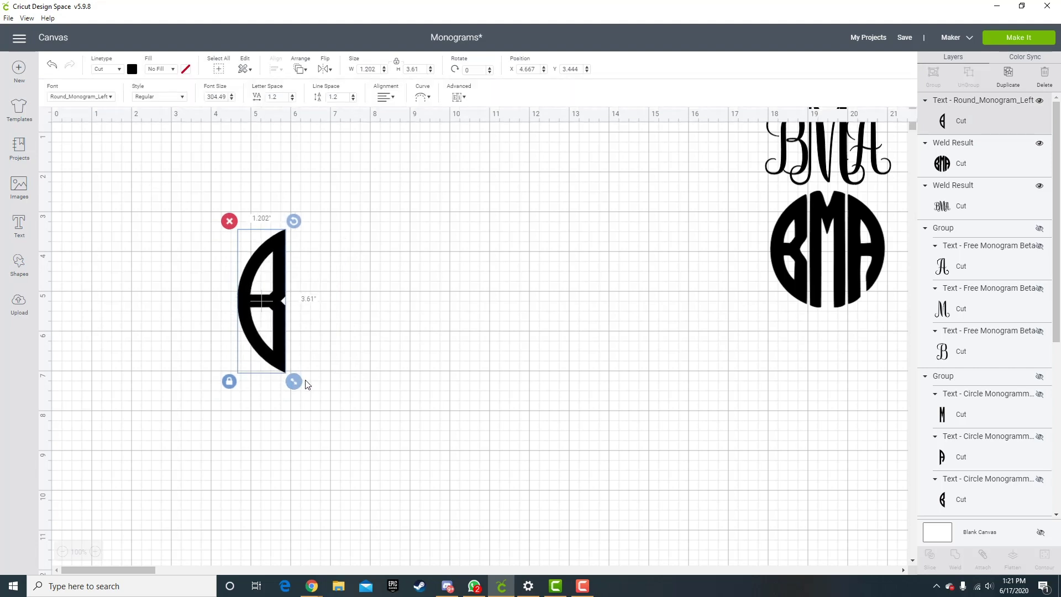
{"action": "left_click", "coordinate": [341, 340]}
{"action": "left_click_drag", "start_coordinate": [257, 302], "coordinate": [313, 284]}
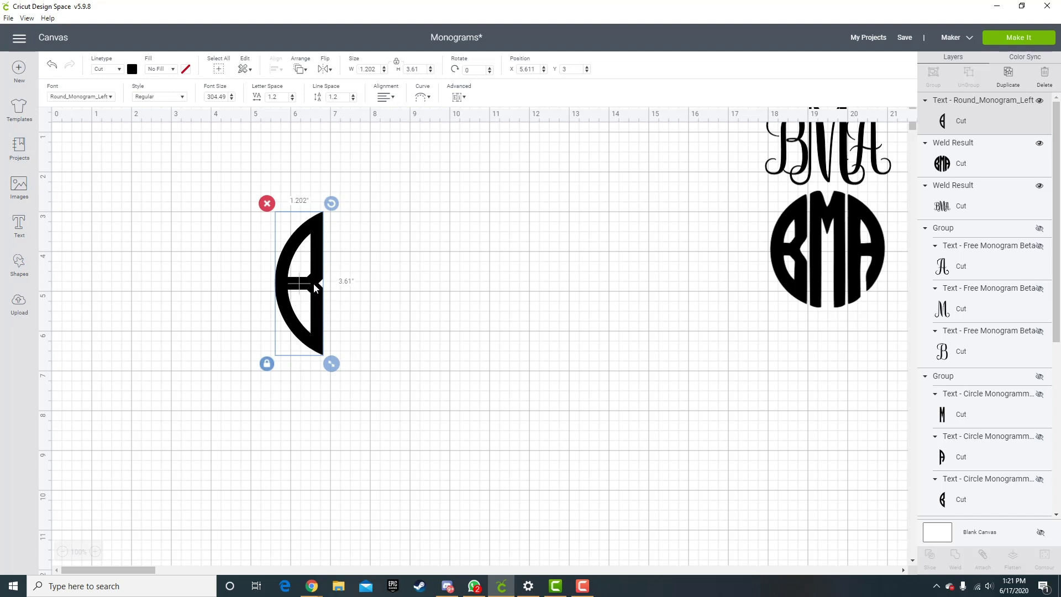
Copy the half-circle B and paste two copies of it
{"action": "right_click", "coordinate": [310, 276]}
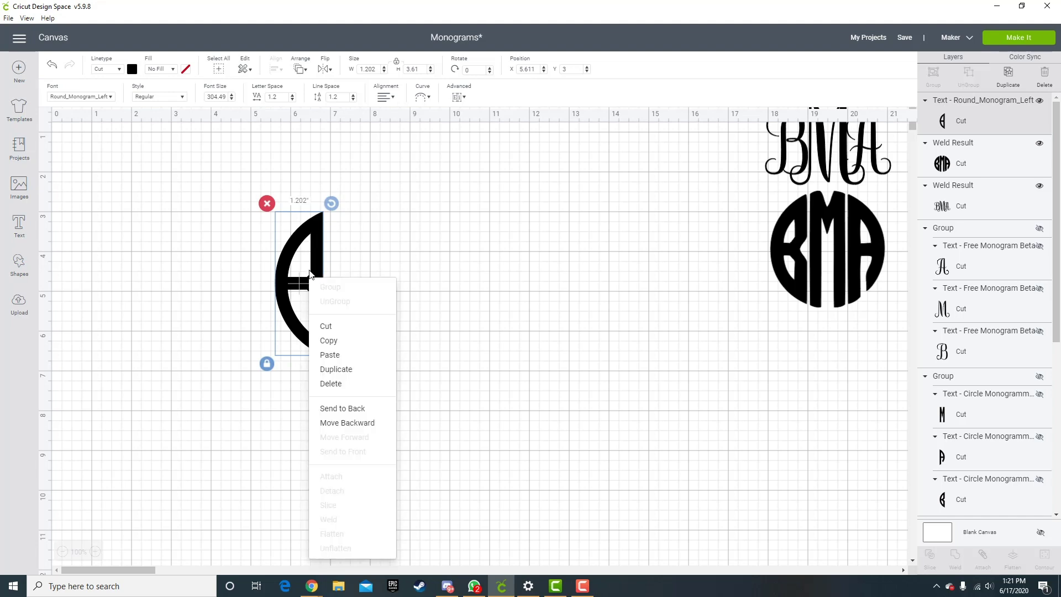
{"action": "left_click", "coordinate": [336, 340]}
{"action": "left_click", "coordinate": [364, 269]}
{"action": "right_click", "coordinate": [364, 269]}
{"action": "left_click", "coordinate": [387, 347]}
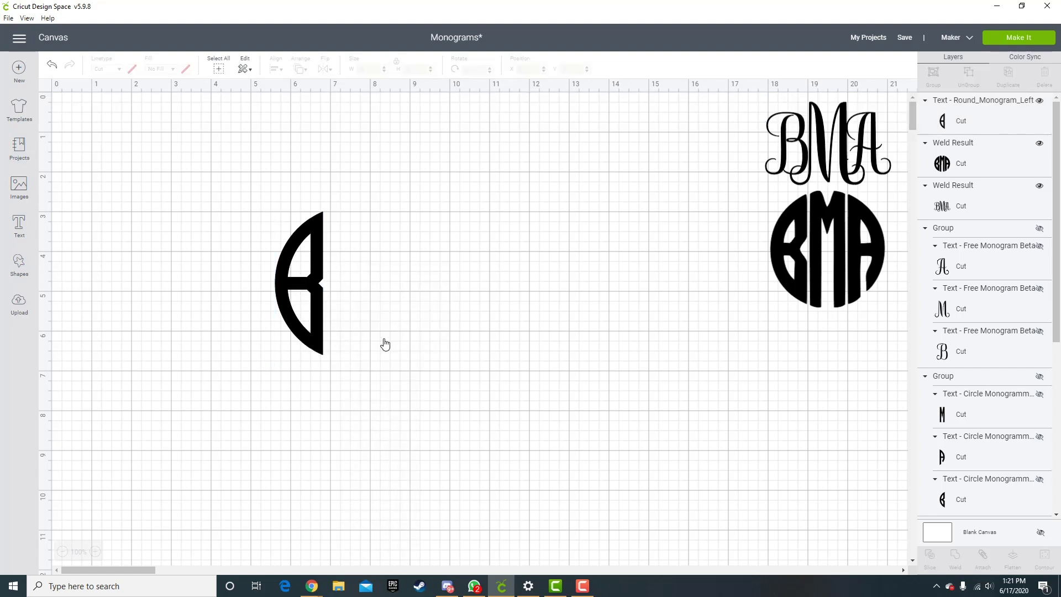
{"action": "right_click", "coordinate": [370, 274]}
{"action": "left_click", "coordinate": [389, 350]}
Arrange the three half-circle B letters side by side in a row
{"action": "left_click_drag", "start_coordinate": [332, 304], "coordinate": [424, 310]}
{"action": "left_click_drag", "start_coordinate": [343, 305], "coordinate": [376, 285]}
{"action": "left_click_drag", "start_coordinate": [426, 310], "coordinate": [438, 281]}
{"action": "left_click", "coordinate": [361, 287]}
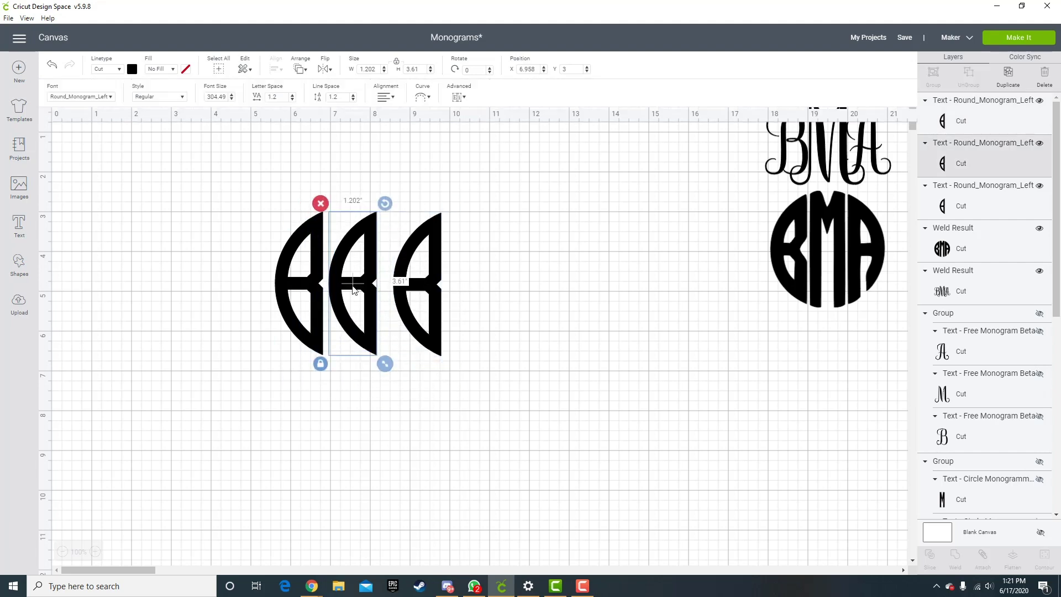
Try retyping the middle letter as M, then clear it and discard the empty text box
{"action": "double_click", "coordinate": [353, 293]}
{"action": "type", "text": "M"}
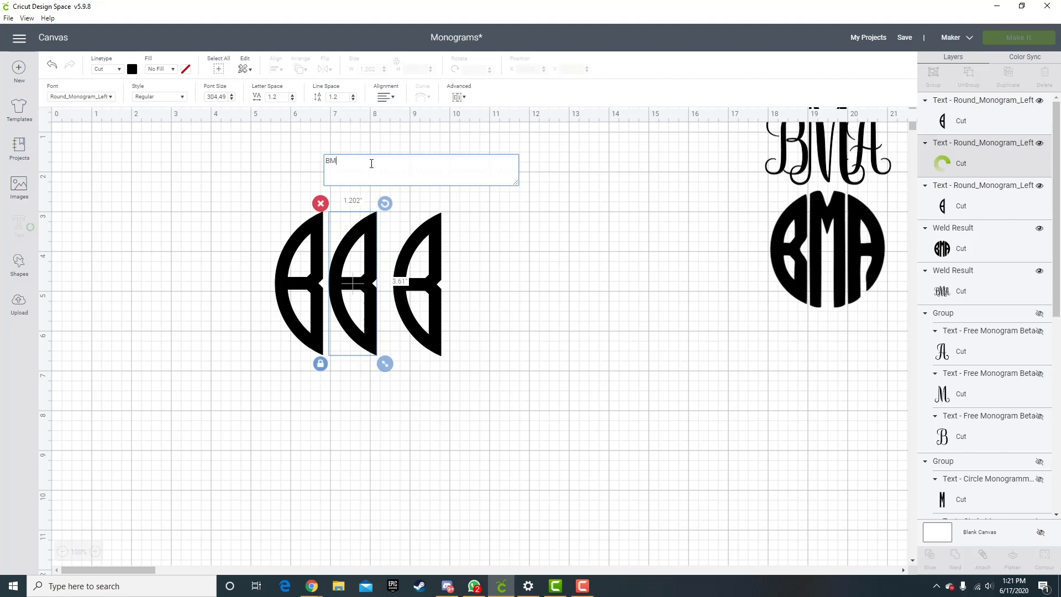
{"action": "key", "text": "BackSpace"}
{"action": "key", "text": "BackSpace"}
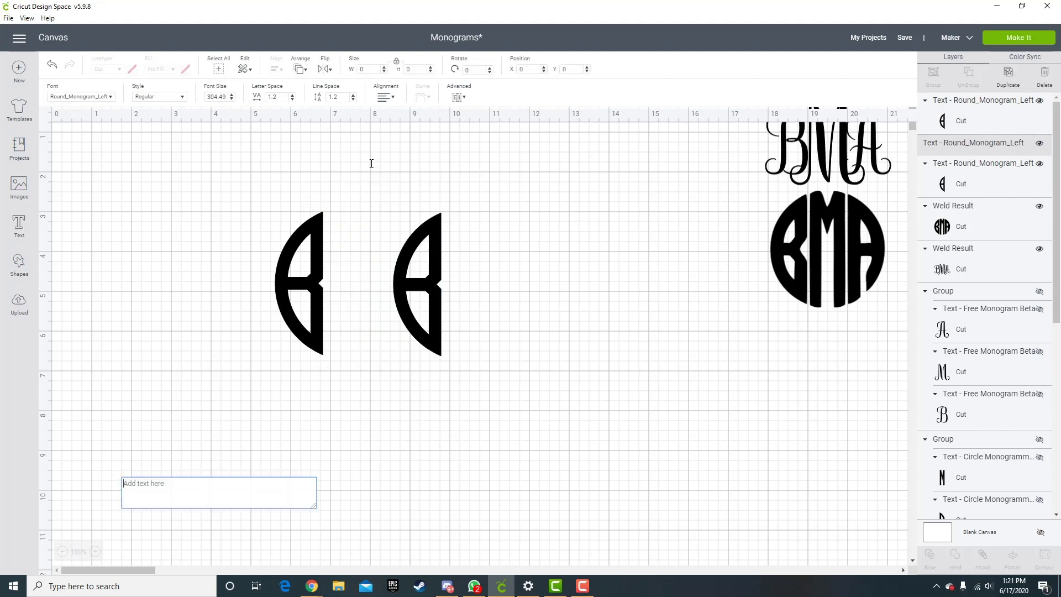
{"action": "left_click", "coordinate": [354, 321]}
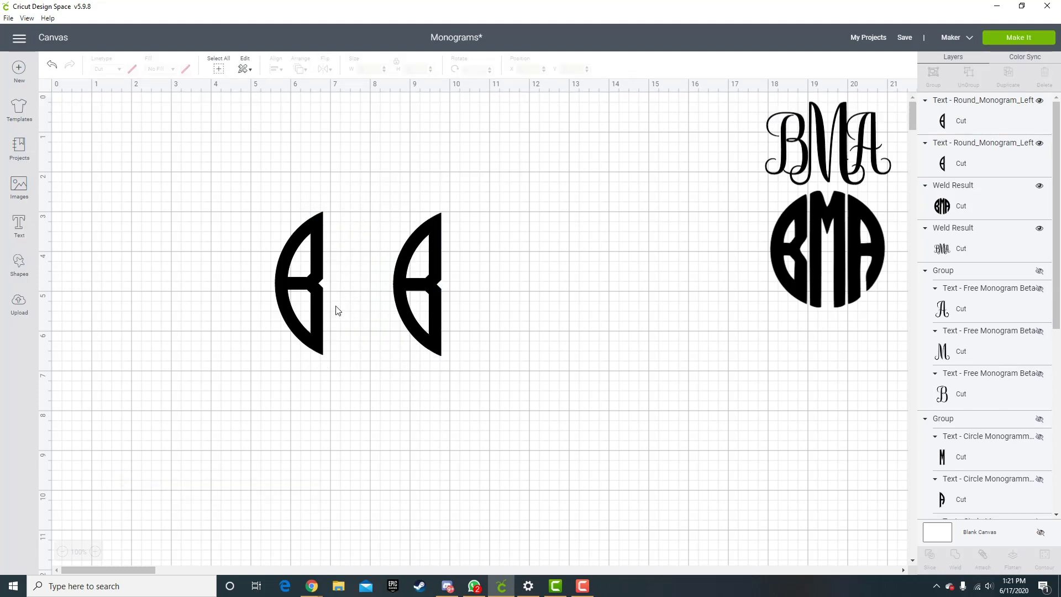
Paste a fresh copy of the left half-B and move it up and right
{"action": "right_click", "coordinate": [309, 277]}
{"action": "left_click", "coordinate": [339, 343]}
{"action": "right_click", "coordinate": [368, 305]}
{"action": "left_click", "coordinate": [370, 230]}
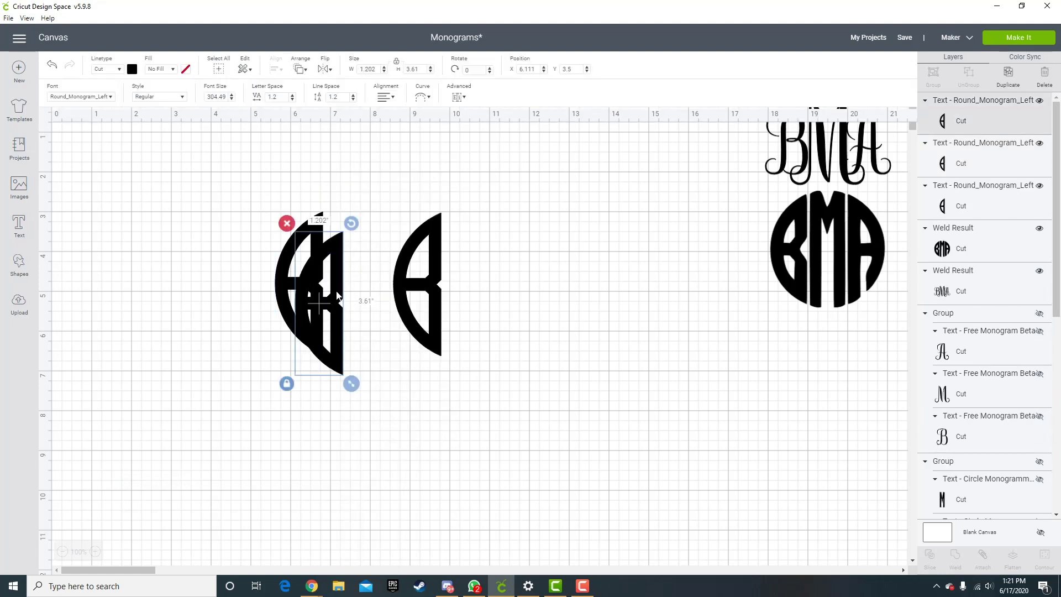
{"action": "left_click_drag", "start_coordinate": [339, 297], "coordinate": [366, 269]}
Change the pasted letter to M in the Round_Monogram_Center font
{"action": "double_click", "coordinate": [360, 247]}
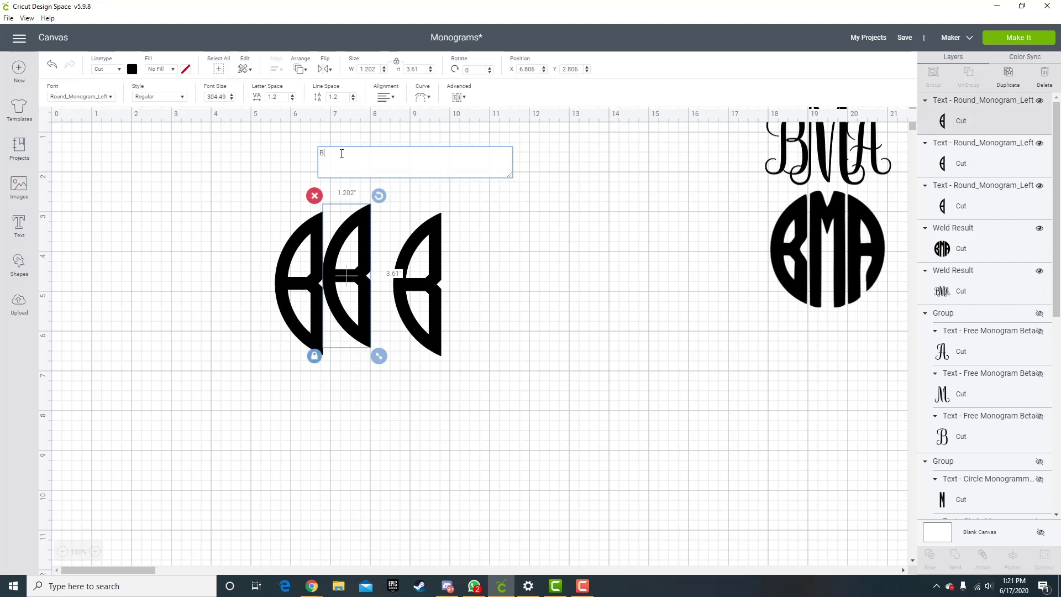
{"action": "key", "text": "BackSpace"}
{"action": "type", "text": "M"}
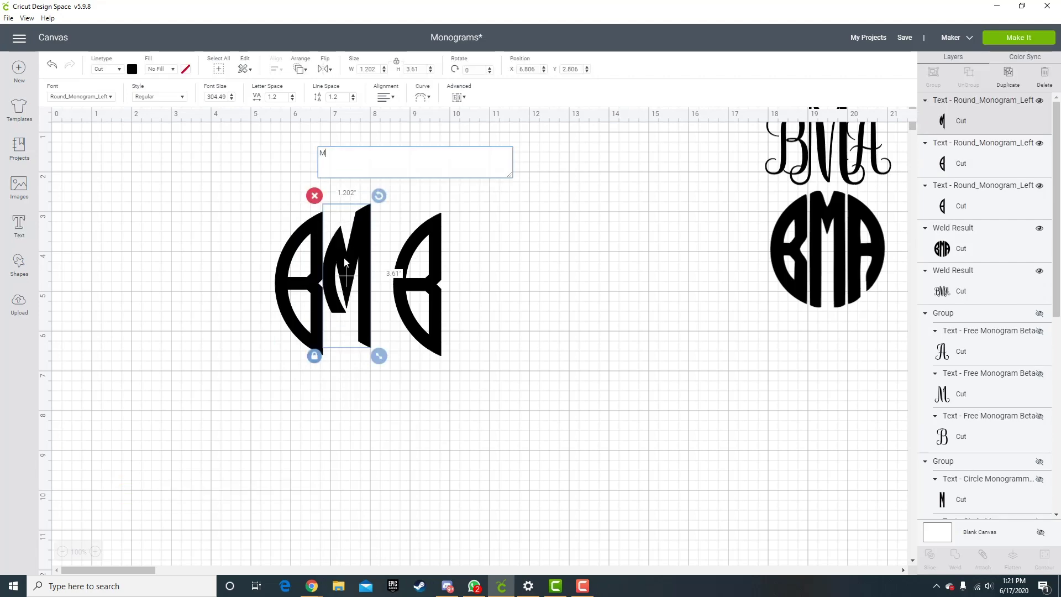
{"action": "left_click_drag", "start_coordinate": [347, 257], "coordinate": [354, 258]}
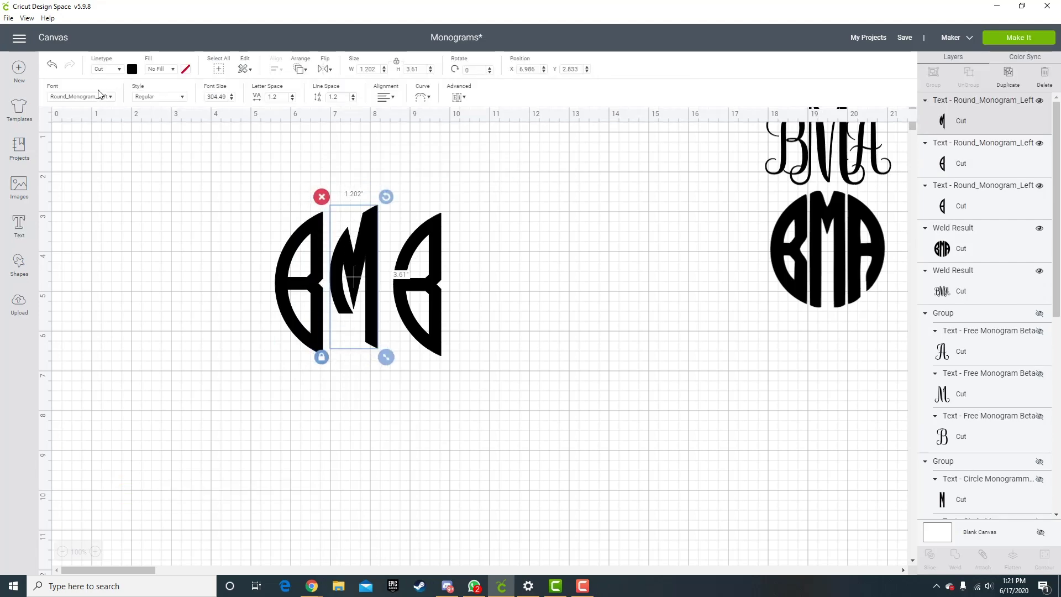
{"action": "left_click", "coordinate": [106, 97]}
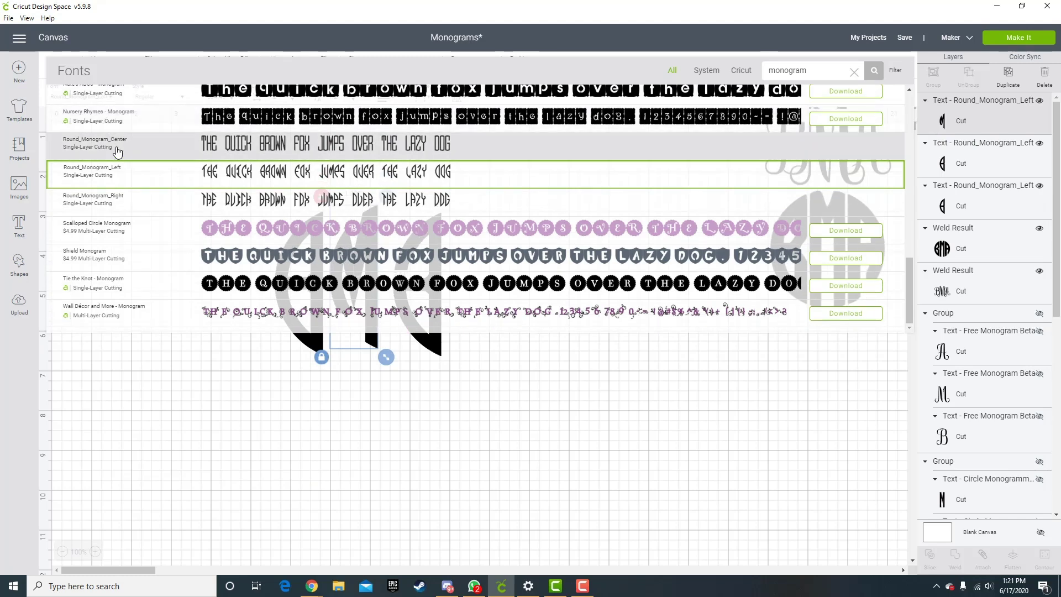
{"action": "left_click", "coordinate": [127, 146]}
Change the right letter to A in Round_Monogram_Right and move it left into the monogram
{"action": "left_click", "coordinate": [426, 278]}
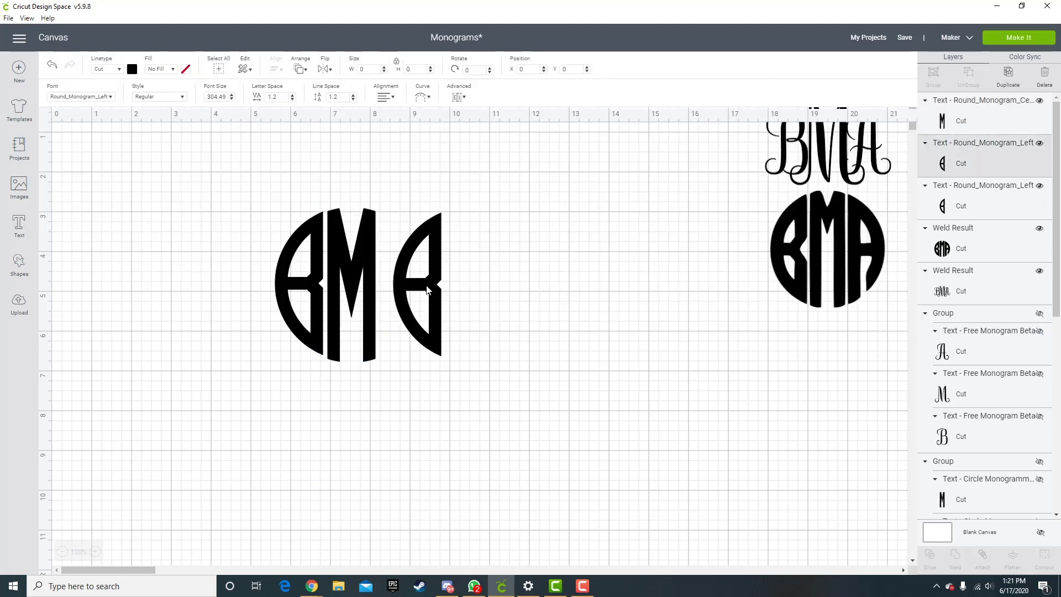
{"action": "double_click", "coordinate": [426, 278]}
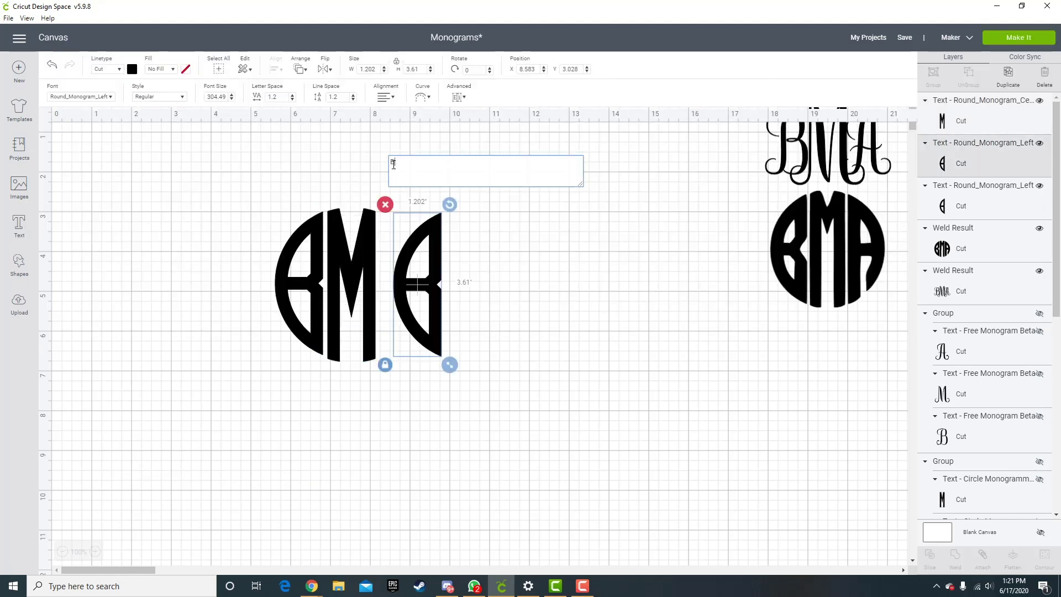
{"action": "key", "text": "BackSpace"}
{"action": "type", "text": "A"}
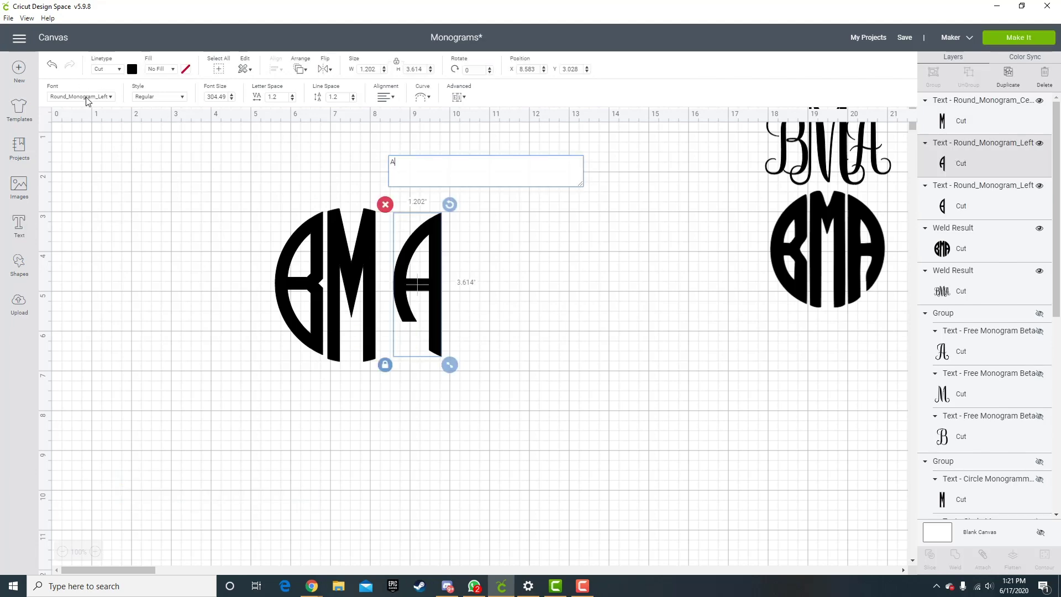
{"action": "left_click", "coordinate": [87, 97]}
{"action": "left_click", "coordinate": [137, 202]}
{"action": "left_click", "coordinate": [462, 305]}
{"action": "left_click_drag", "start_coordinate": [426, 292], "coordinate": [413, 287]}
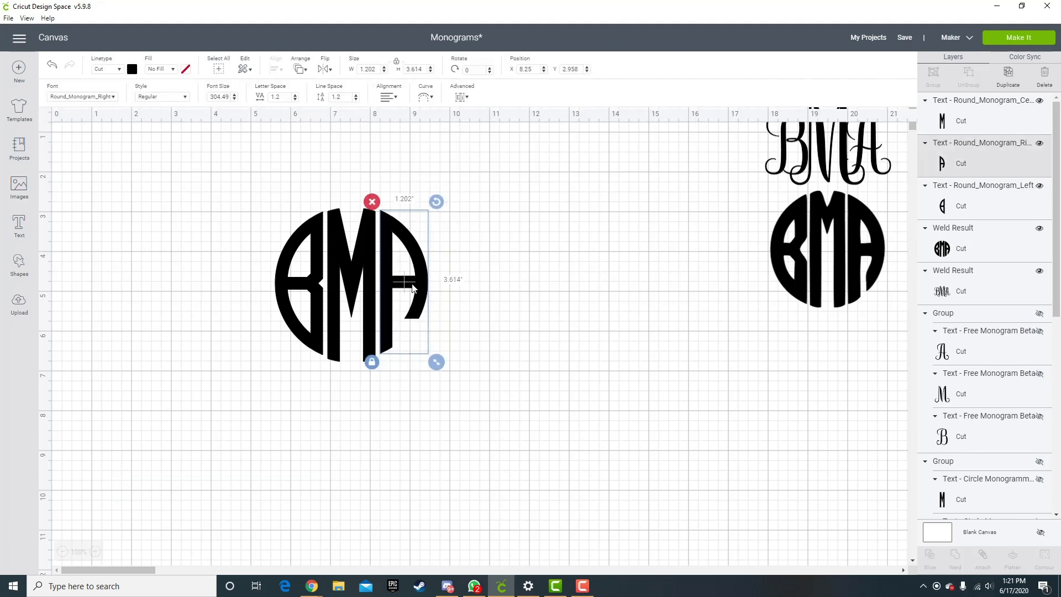
Select the B, M and A letters together
{"action": "left_click", "coordinate": [295, 268]}
{"action": "left_click", "coordinate": [381, 266]}
{"action": "left_click", "coordinate": [379, 263]}
{"action": "left_click", "coordinate": [311, 265]}
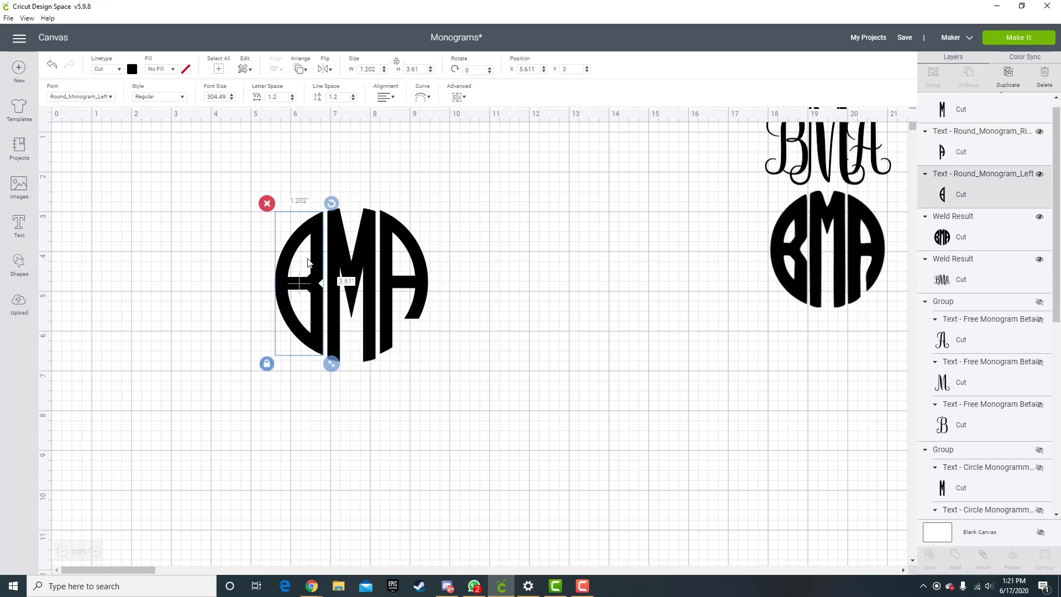
{"action": "left_click", "coordinate": [360, 266]}
{"action": "left_click", "coordinate": [424, 262]}
{"action": "left_click_drag", "start_coordinate": [222, 179], "coordinate": [492, 382]}
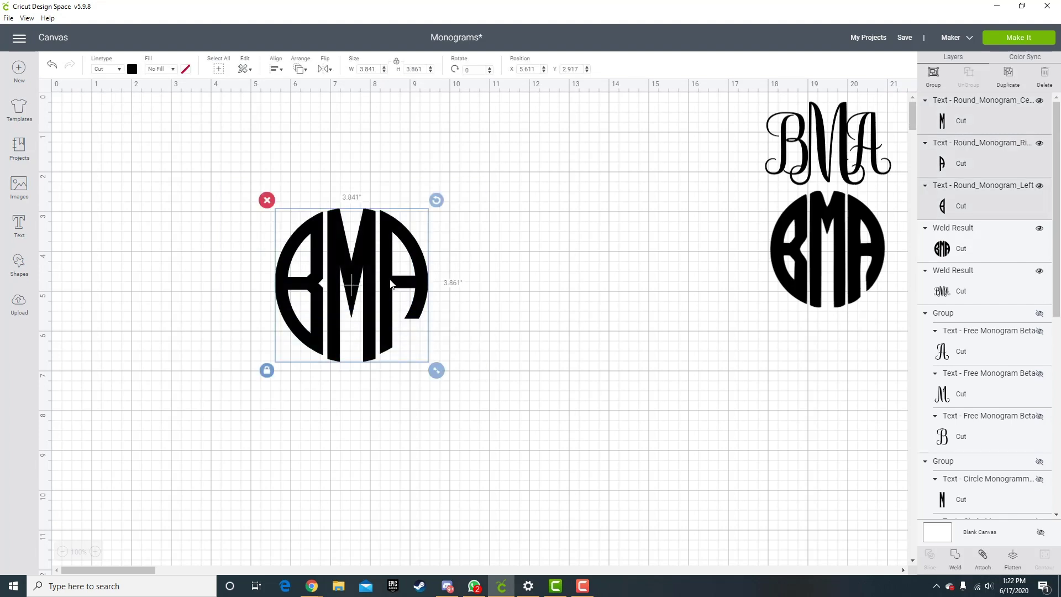
Align the three letters' tops and distribute them evenly horizontally
{"action": "left_click", "coordinate": [275, 69]}
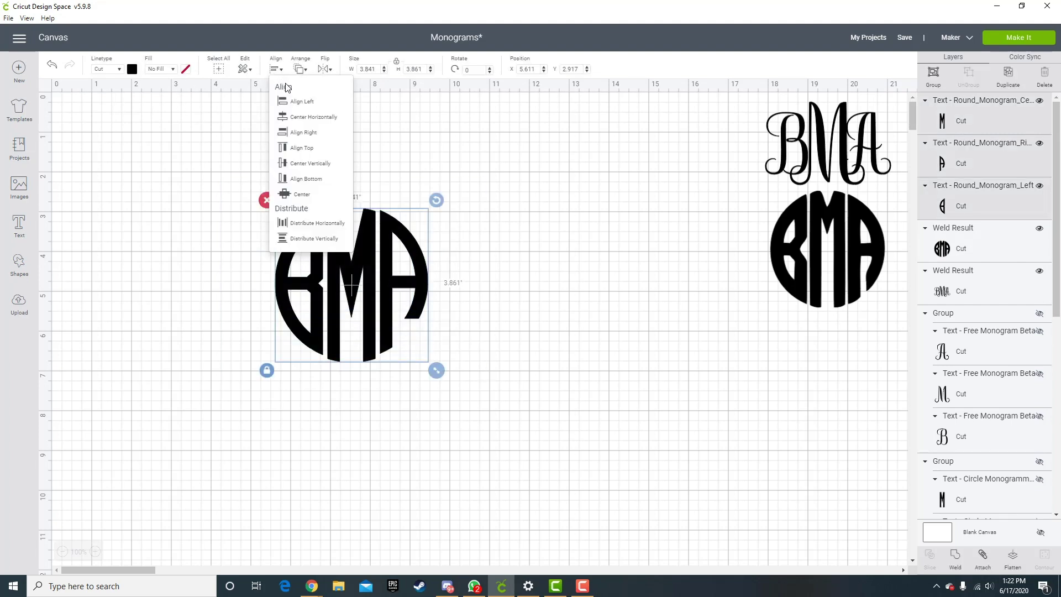
{"action": "left_click", "coordinate": [313, 149]}
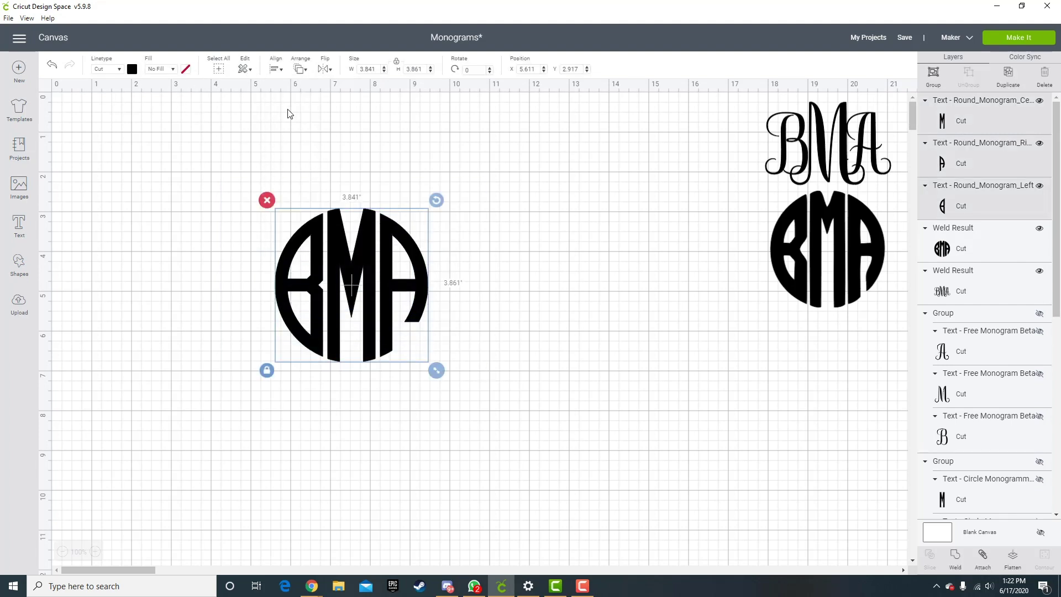
{"action": "left_click", "coordinate": [279, 73]}
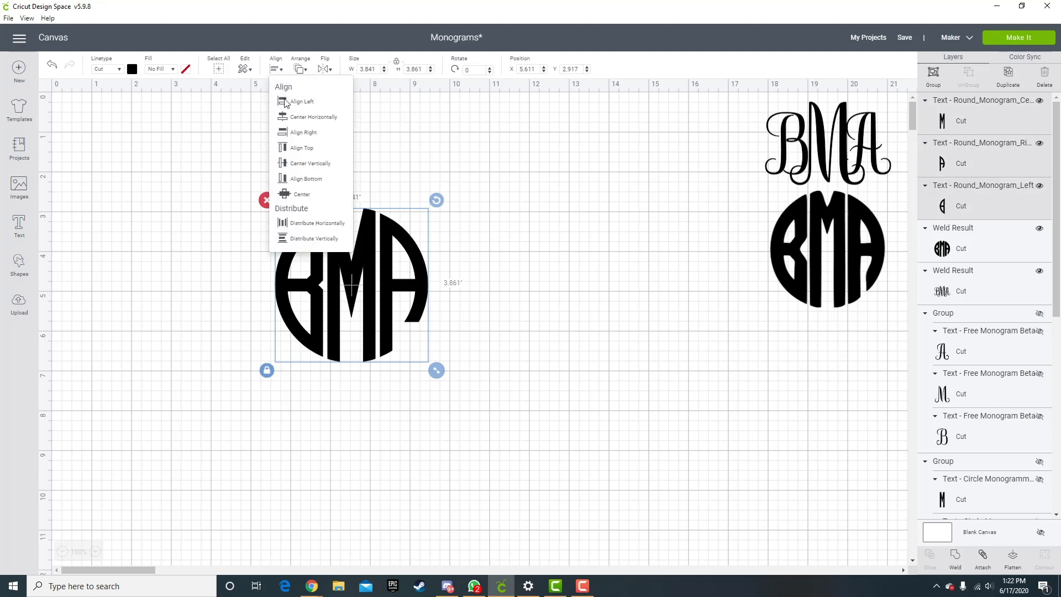
{"action": "left_click", "coordinate": [302, 228]}
{"action": "left_click", "coordinate": [543, 246]}
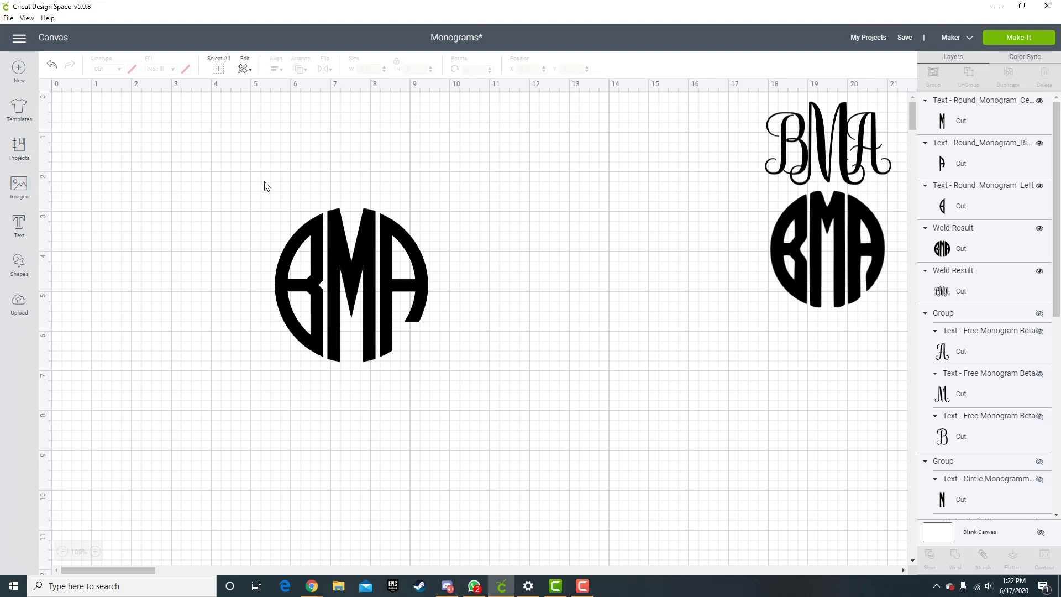
Group and weld the letters, shrink them to 3.357 inches wide, and place them below the other monograms
{"action": "left_click_drag", "start_coordinate": [256, 224], "coordinate": [467, 354]}
{"action": "left_click", "coordinate": [935, 78]}
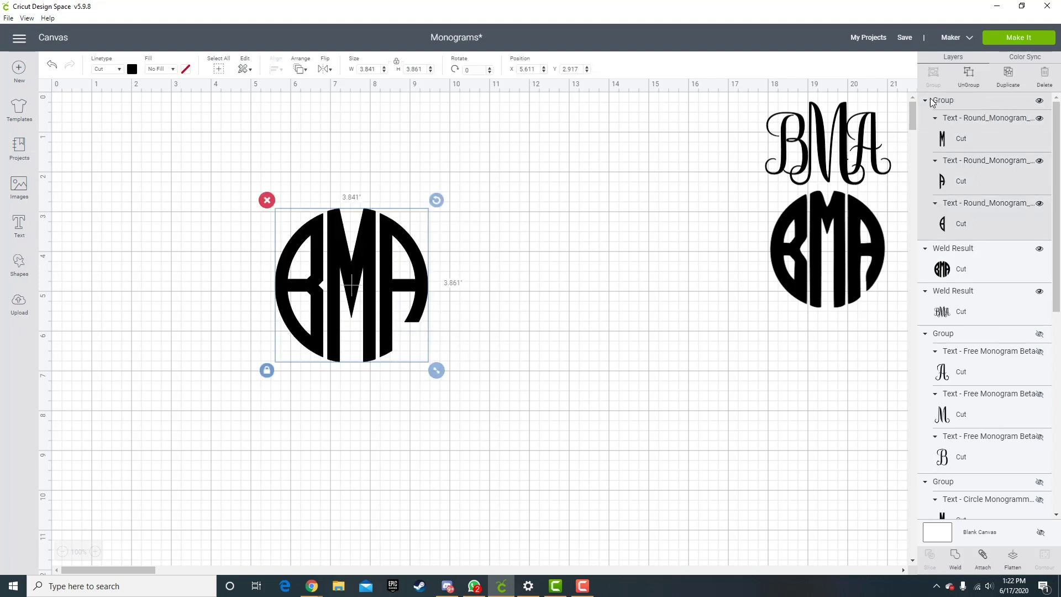
{"action": "left_click", "coordinate": [956, 559]}
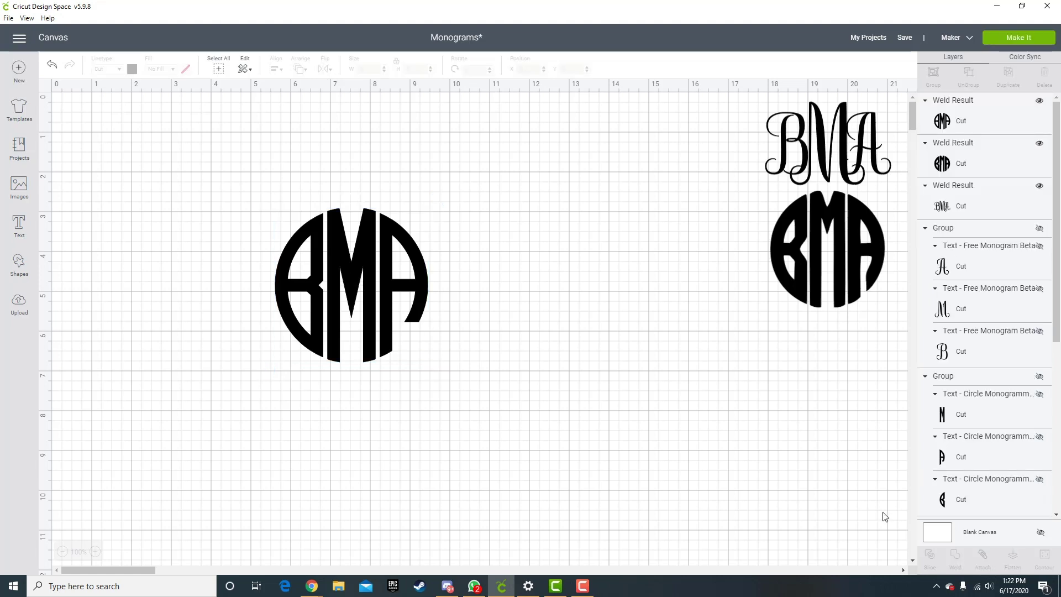
{"action": "left_click", "coordinate": [366, 287]}
{"action": "left_click_drag", "start_coordinate": [369, 280], "coordinate": [414, 277]}
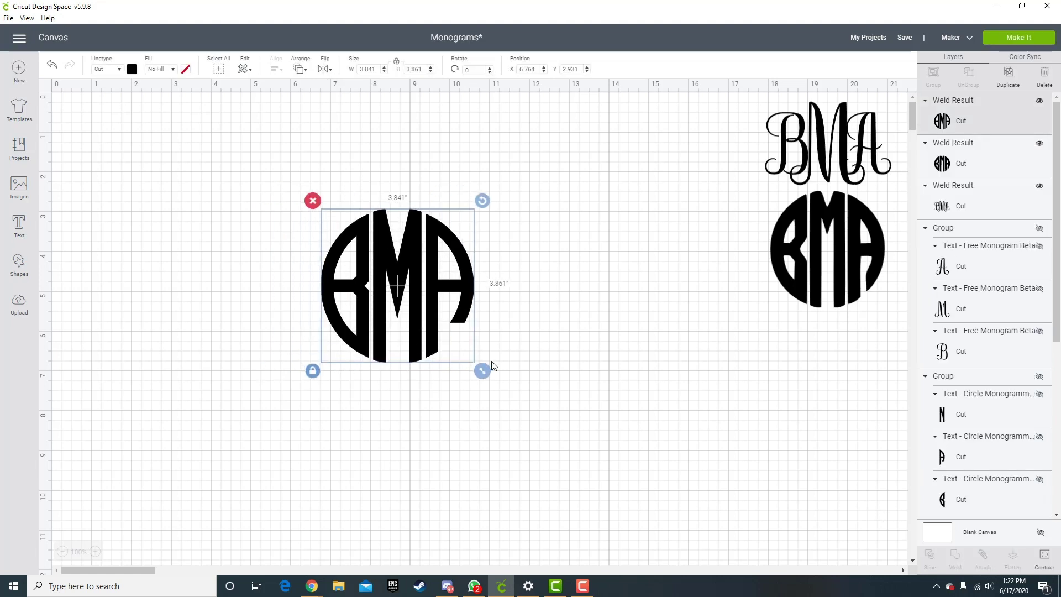
{"action": "left_click_drag", "start_coordinate": [483, 370], "coordinate": [454, 354]}
{"action": "left_click_drag", "start_coordinate": [407, 278], "coordinate": [850, 381]}
Unhide the baseball monogram group and its B layer in Layers, then collapse the group
{"action": "scroll", "coordinate": [1000, 301], "scroll_direction": "down", "scroll_amount": 5}
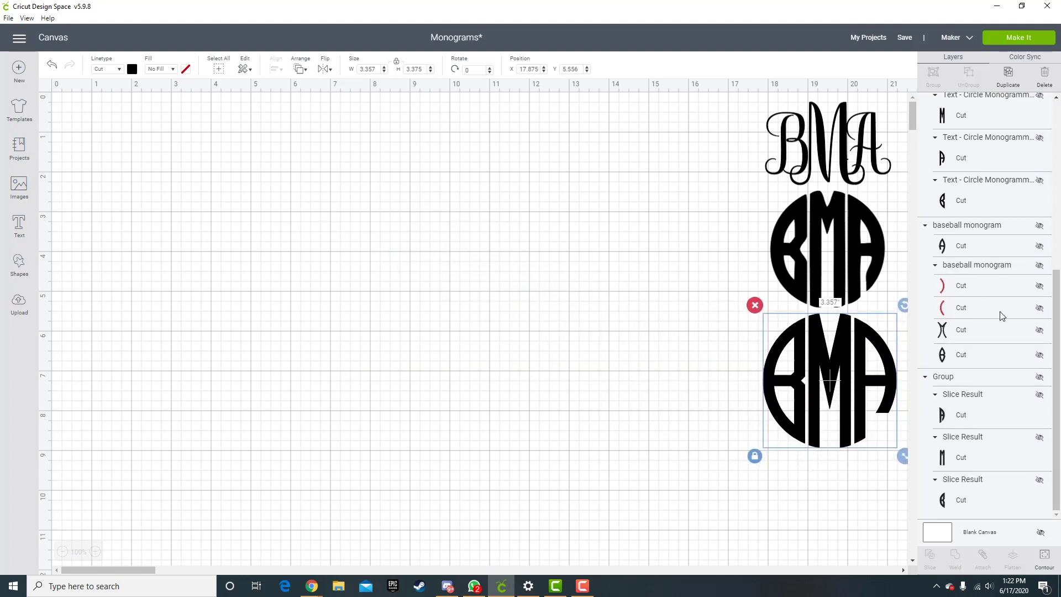
{"action": "left_click", "coordinate": [1039, 264]}
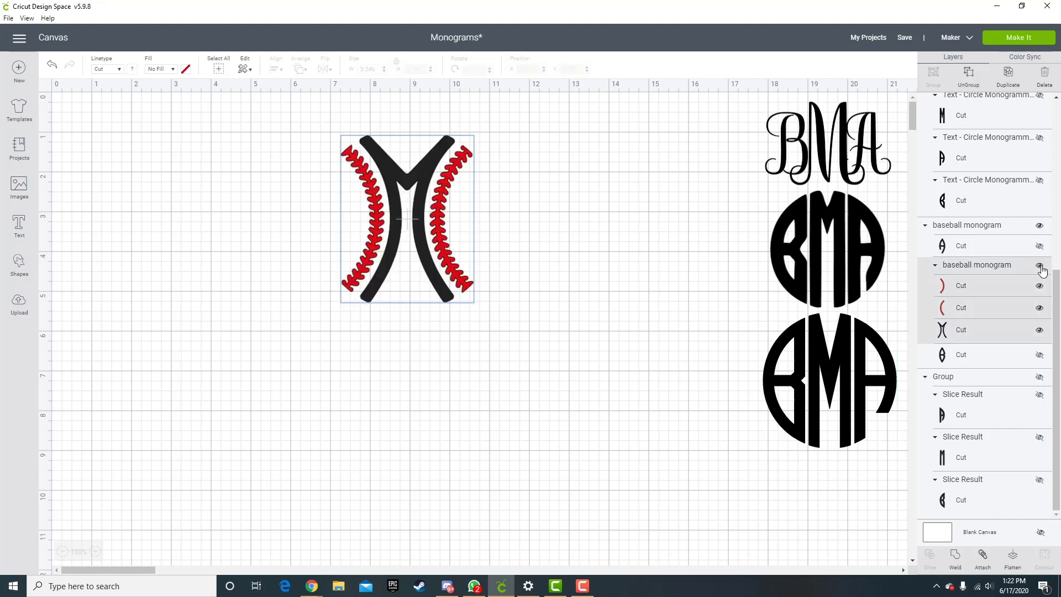
{"action": "left_click", "coordinate": [1039, 355]}
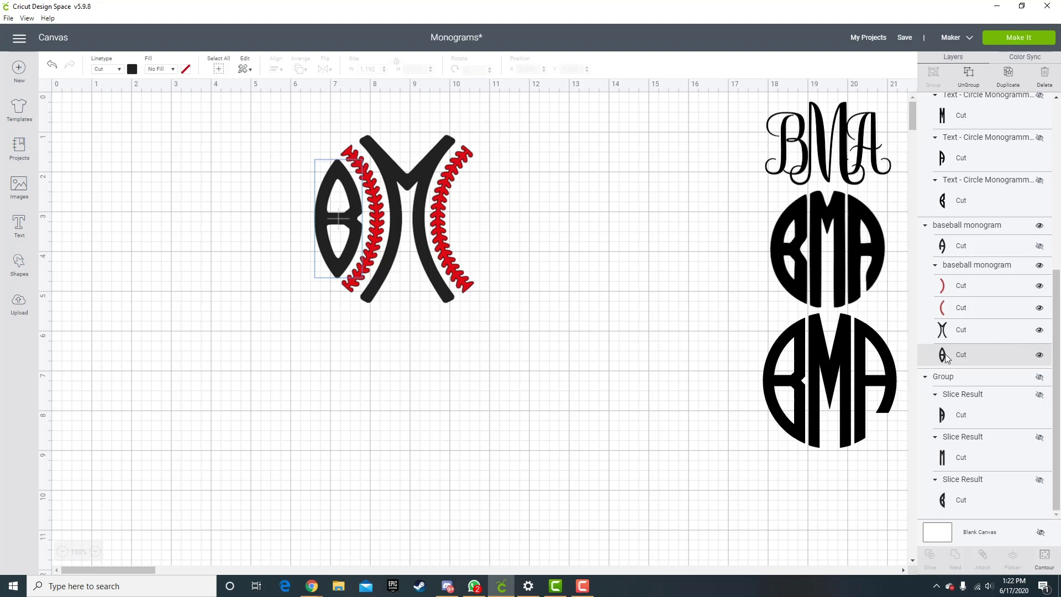
{"action": "left_click", "coordinate": [927, 225]}
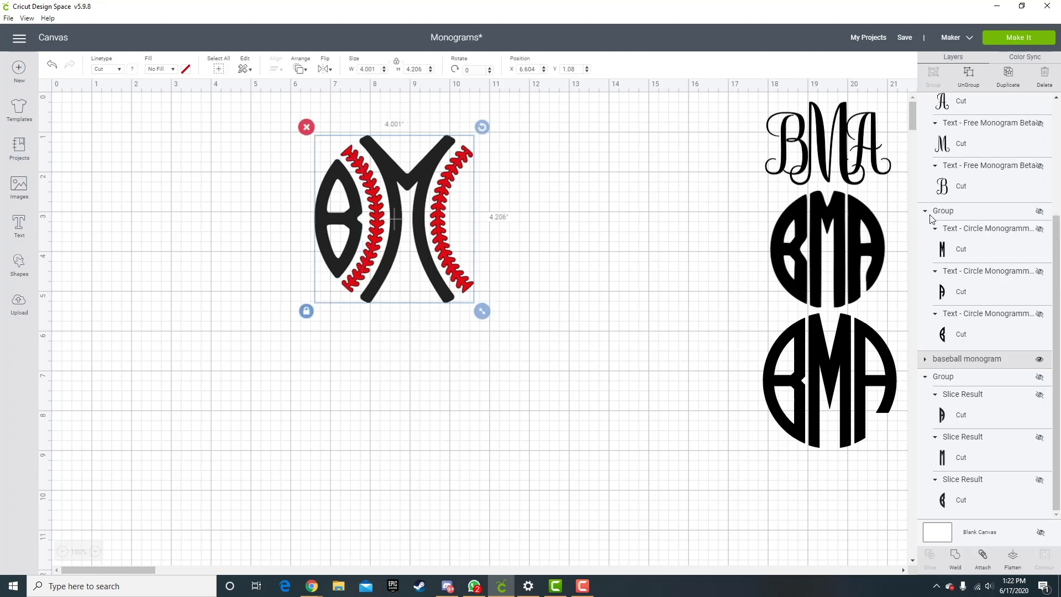
{"action": "left_click", "coordinate": [1040, 359]}
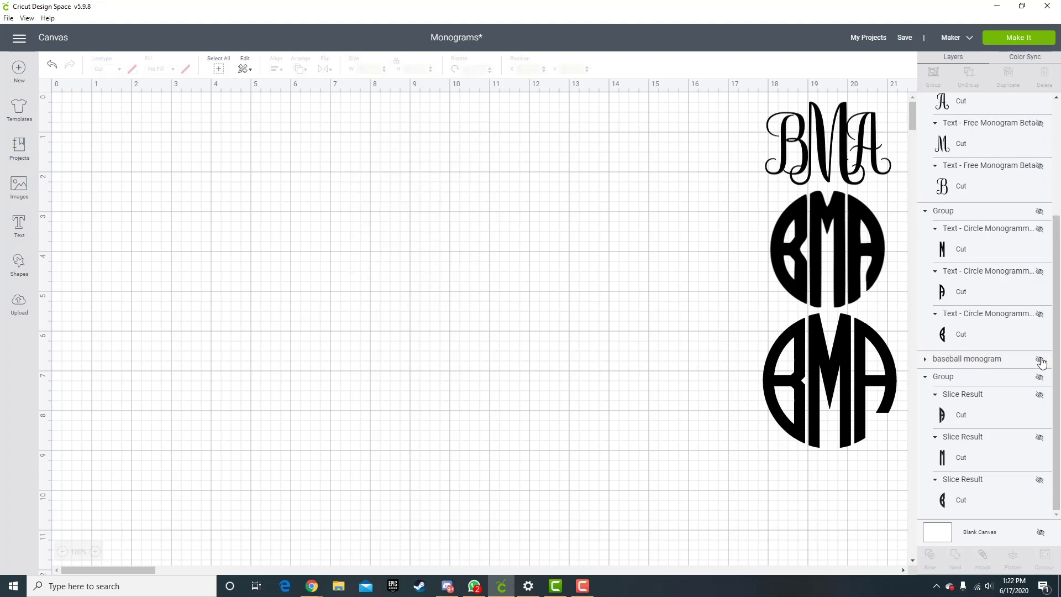
{"action": "left_click", "coordinate": [1039, 359]}
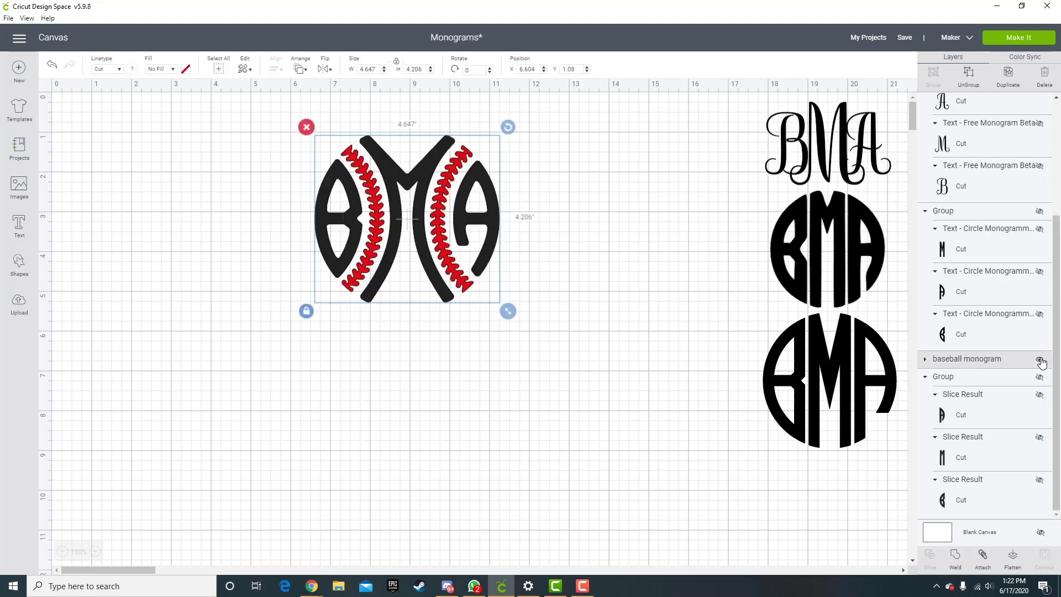
{"action": "left_click", "coordinate": [235, 217]}
{"action": "left_click", "coordinate": [477, 210]}
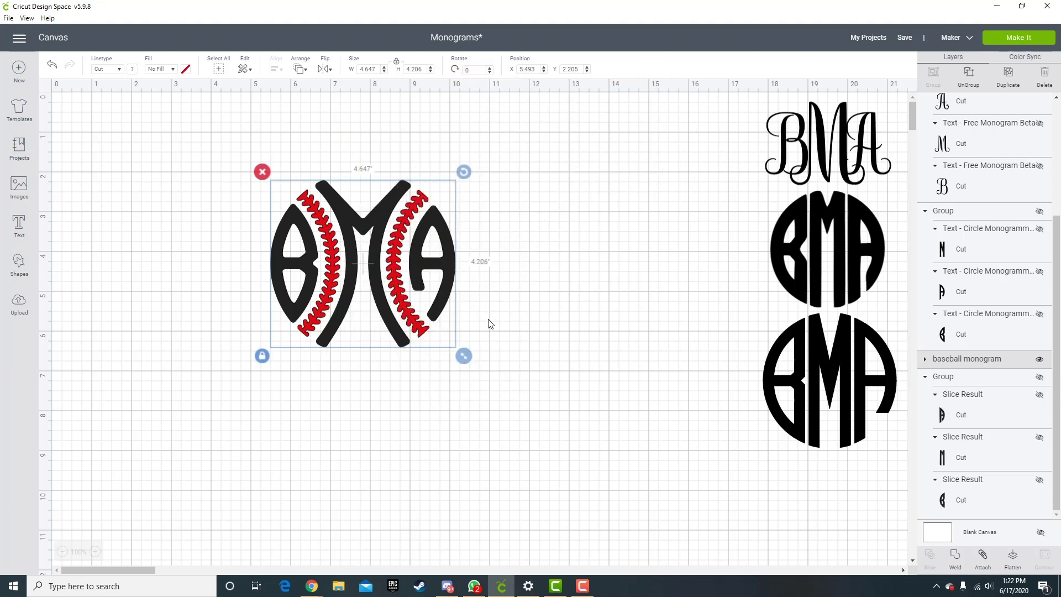
{"action": "left_click", "coordinate": [497, 265]}
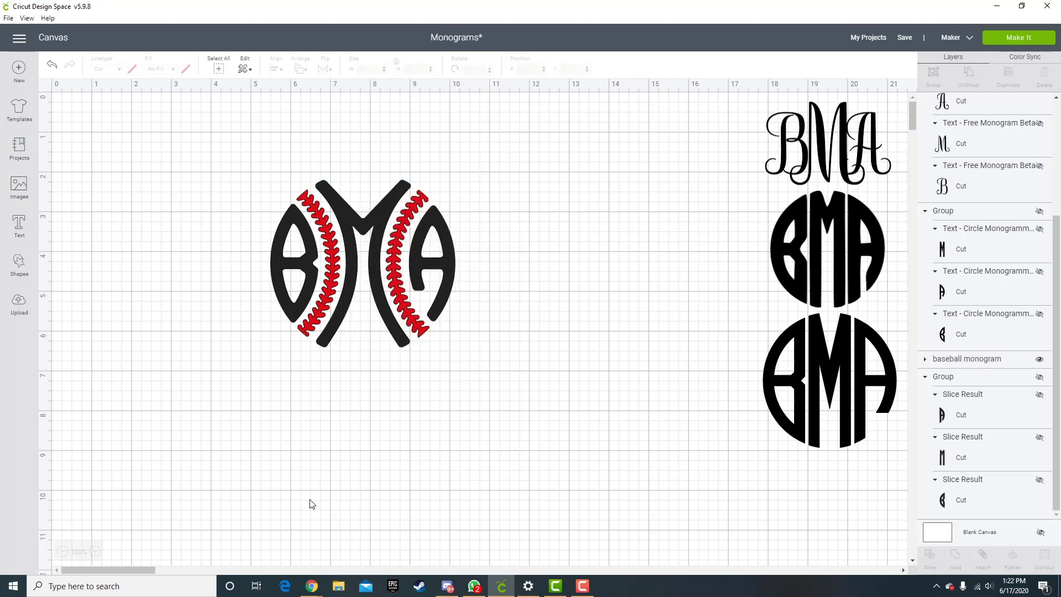
{"action": "mouse_move", "coordinate": [307, 582]}
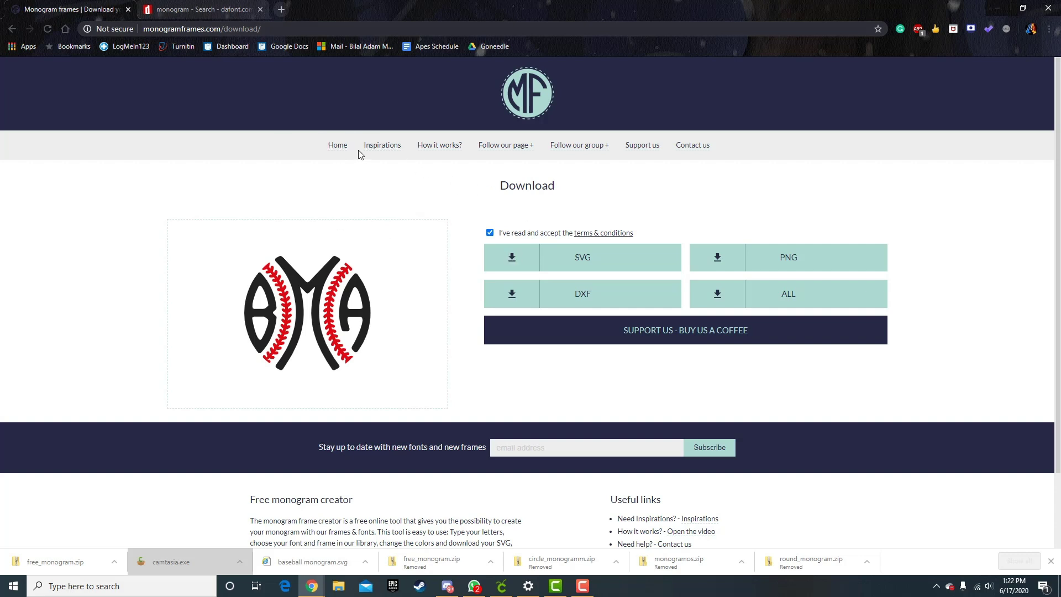
Start a new monogram on monogramframes.com with the letters BMA
{"action": "left_click", "coordinate": [333, 144]}
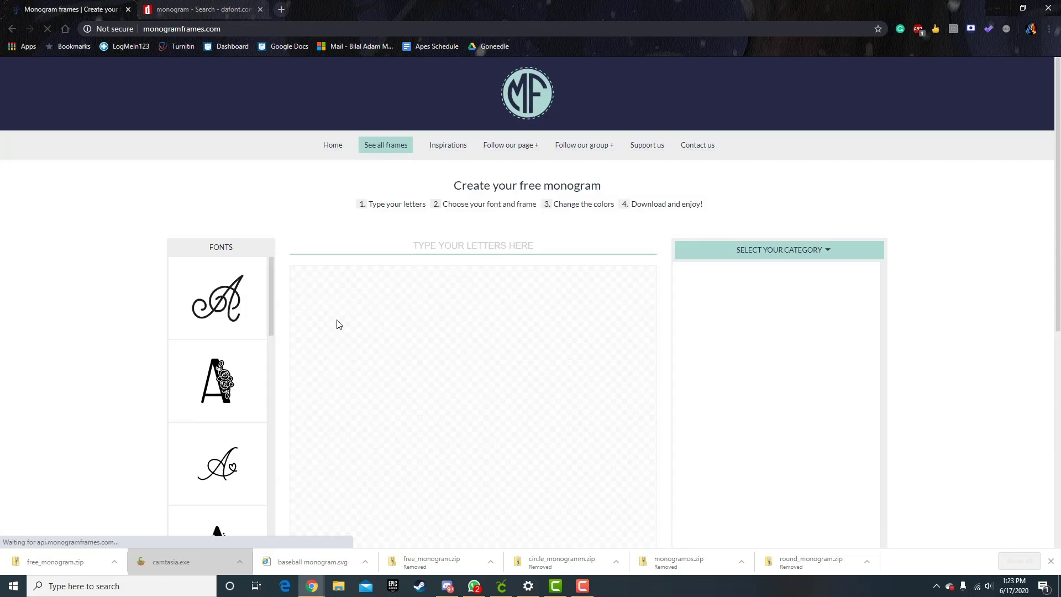
{"action": "left_click", "coordinate": [466, 244]}
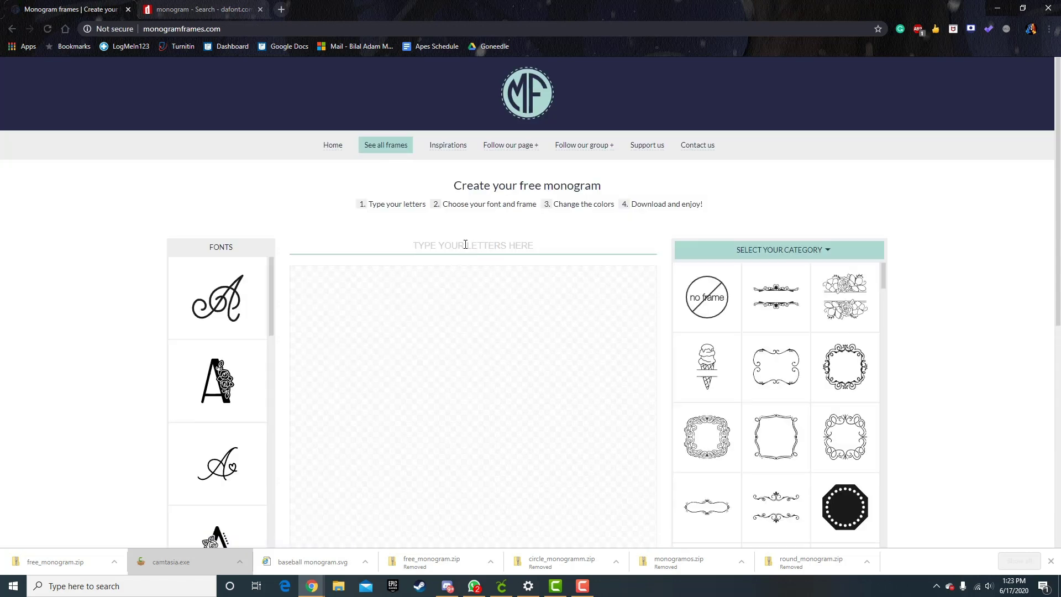
{"action": "type", "text": "BMA"}
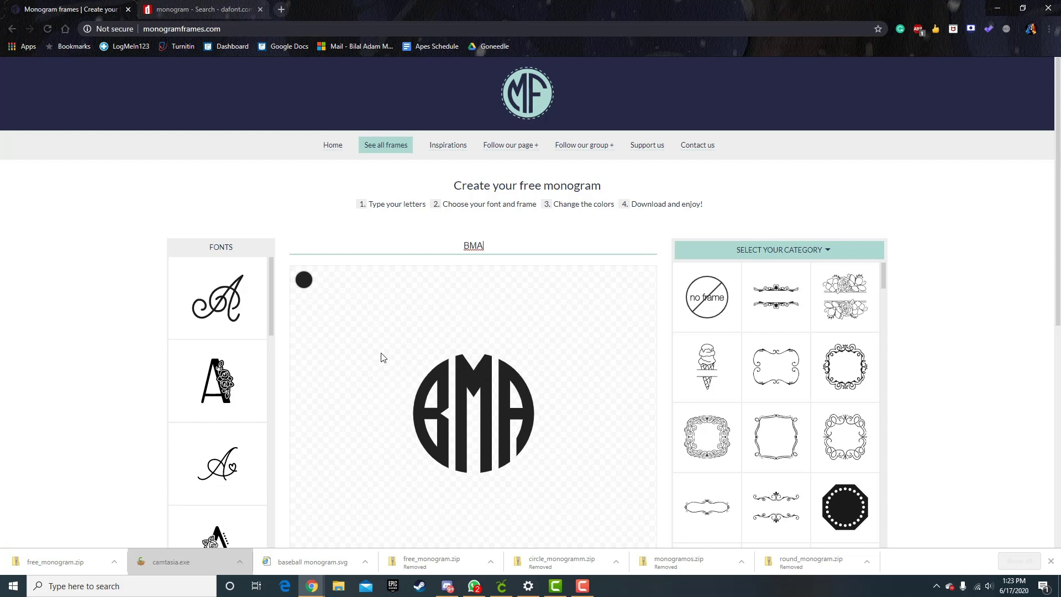
{"action": "scroll", "coordinate": [204, 348], "scroll_direction": "down", "scroll_amount": 5}
{"action": "scroll", "coordinate": [204, 347], "scroll_direction": "down", "scroll_amount": 6}
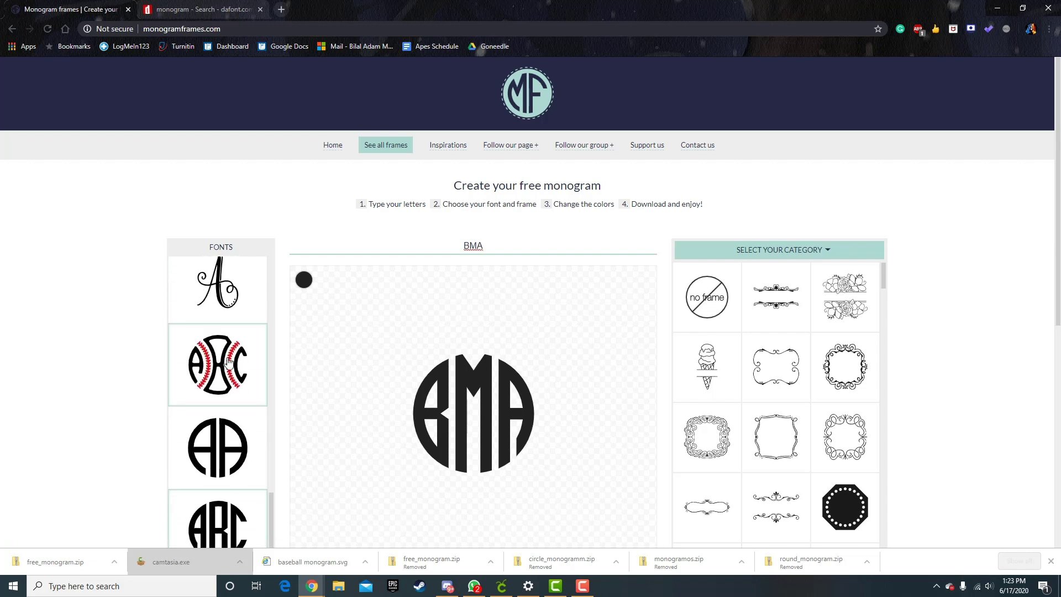
Preview the baseball, AA circle, ABC circle and script fonts on the monogram
{"action": "left_click", "coordinate": [255, 381]}
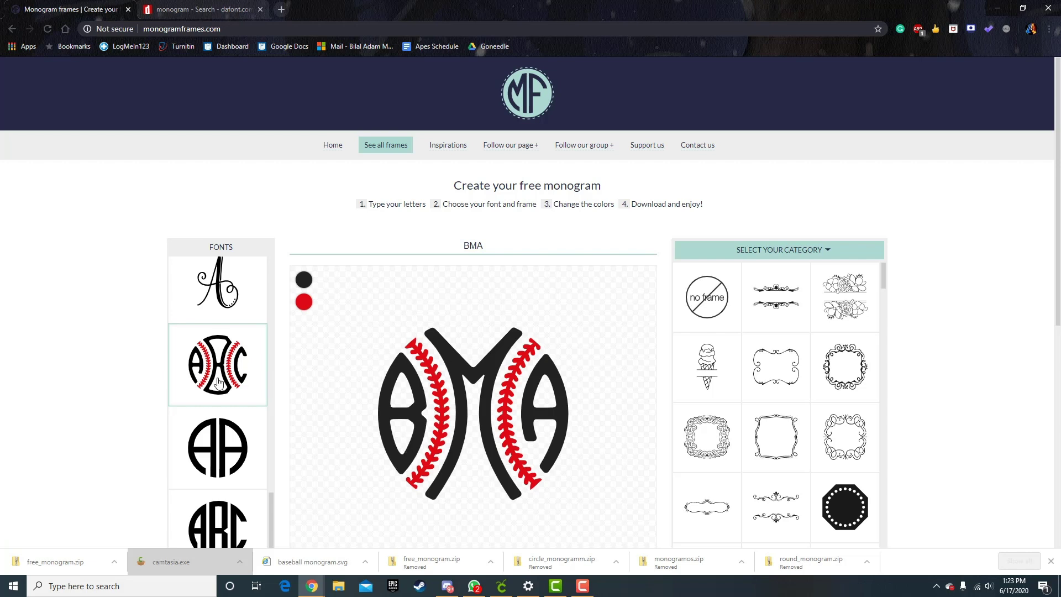
{"action": "scroll", "coordinate": [202, 420], "scroll_direction": "down", "scroll_amount": 2}
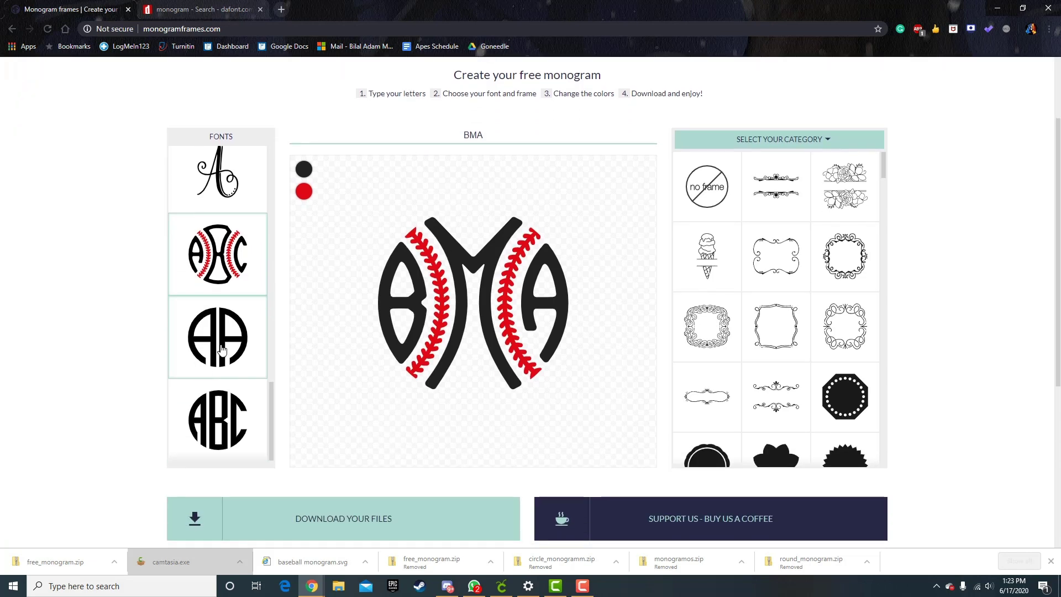
{"action": "left_click", "coordinate": [221, 349]}
{"action": "left_click", "coordinate": [243, 389]}
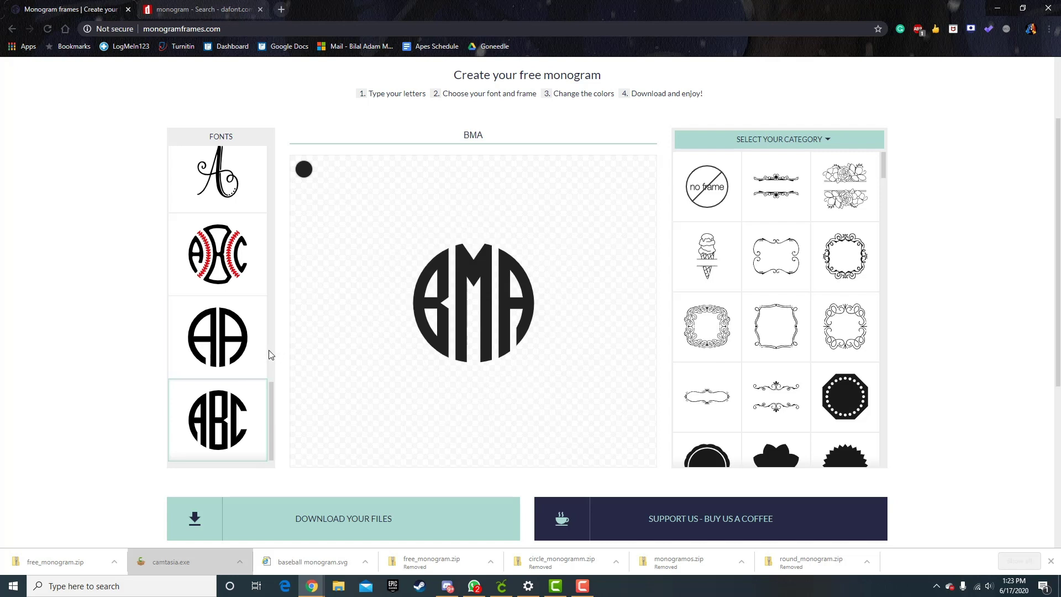
{"action": "scroll", "coordinate": [249, 365], "scroll_direction": "down", "scroll_amount": 5}
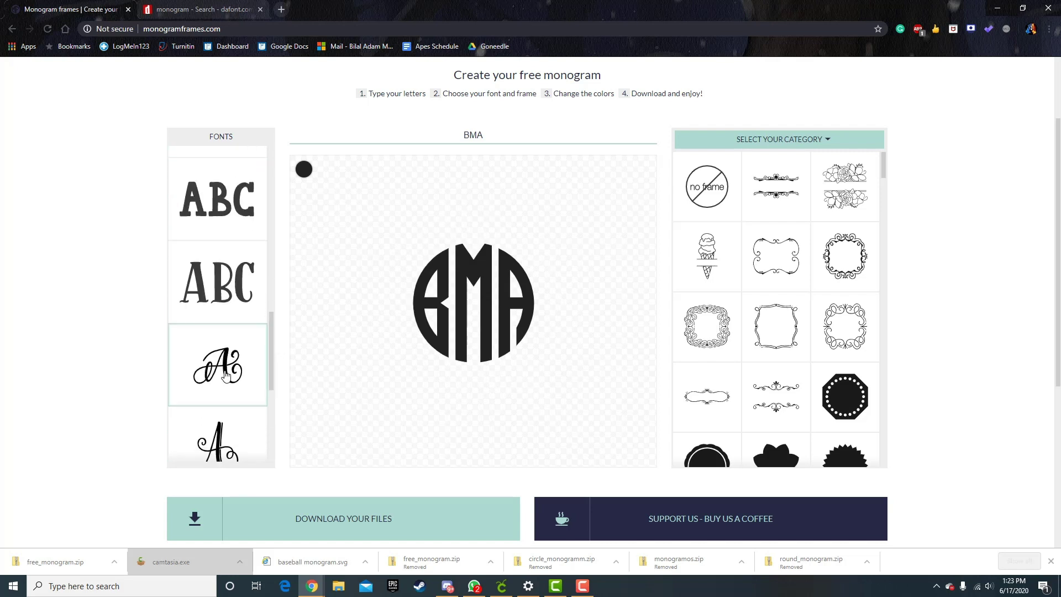
{"action": "left_click", "coordinate": [225, 376]}
{"action": "scroll", "coordinate": [210, 326], "scroll_direction": "up", "scroll_amount": 2}
{"action": "scroll", "coordinate": [210, 326], "scroll_direction": "up", "scroll_amount": 2}
Try the thin serif and floral fonts, return to baseball, and open the download page
{"action": "left_click", "coordinate": [219, 189]}
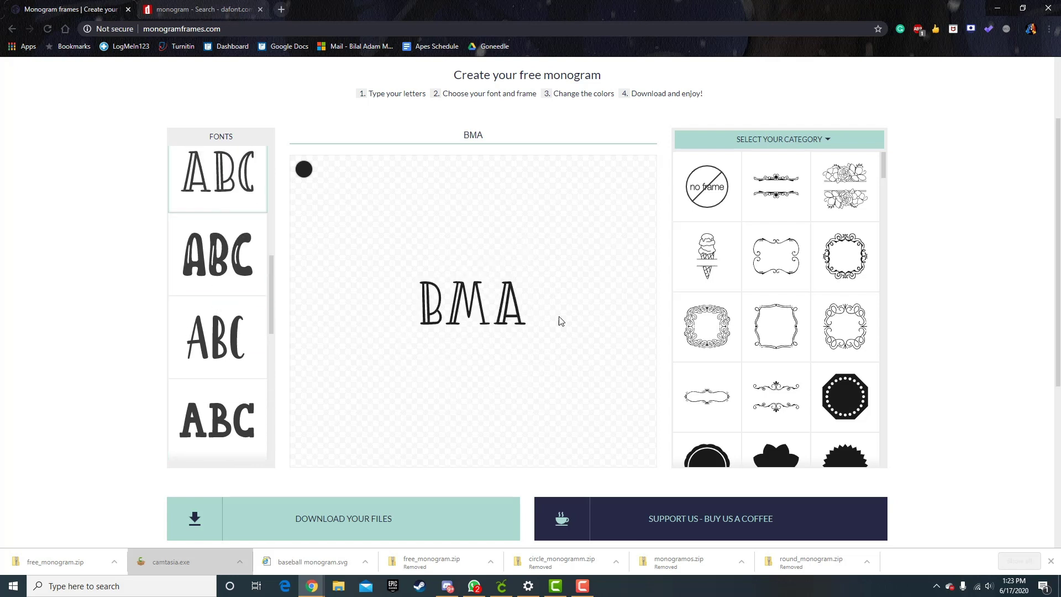
{"action": "scroll", "coordinate": [260, 310], "scroll_direction": "up", "scroll_amount": 5}
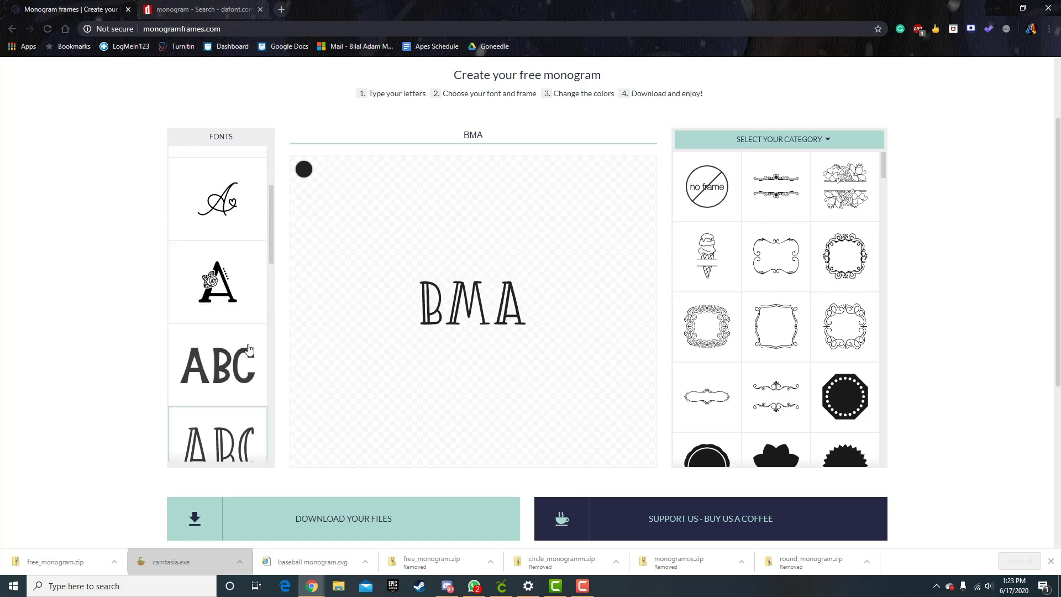
{"action": "left_click", "coordinate": [226, 301]}
{"action": "scroll", "coordinate": [228, 310], "scroll_direction": "down", "scroll_amount": 8}
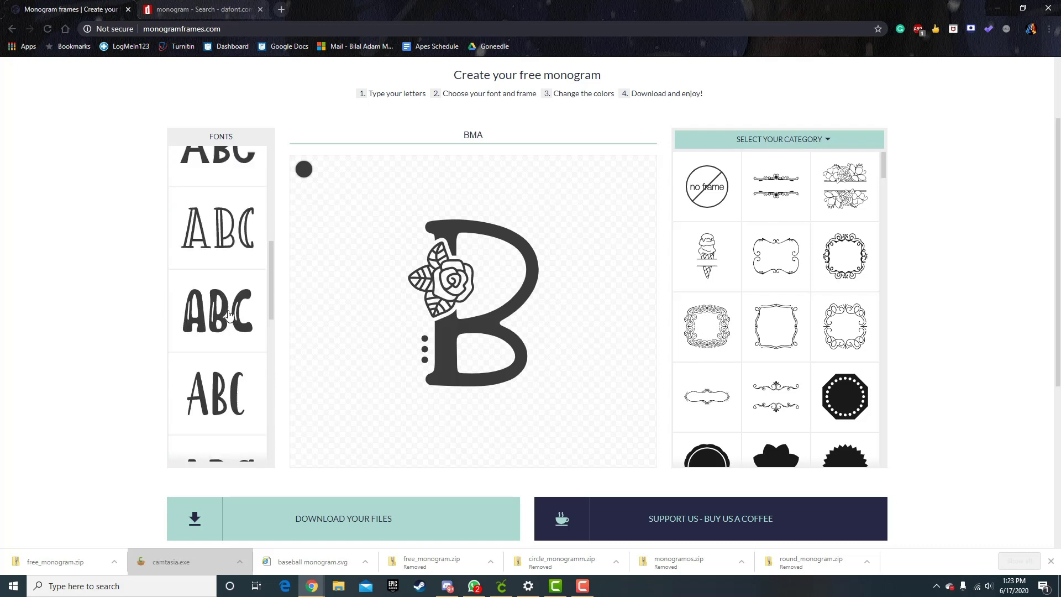
{"action": "scroll", "coordinate": [228, 318], "scroll_direction": "down", "scroll_amount": 2}
{"action": "left_click", "coordinate": [219, 269]}
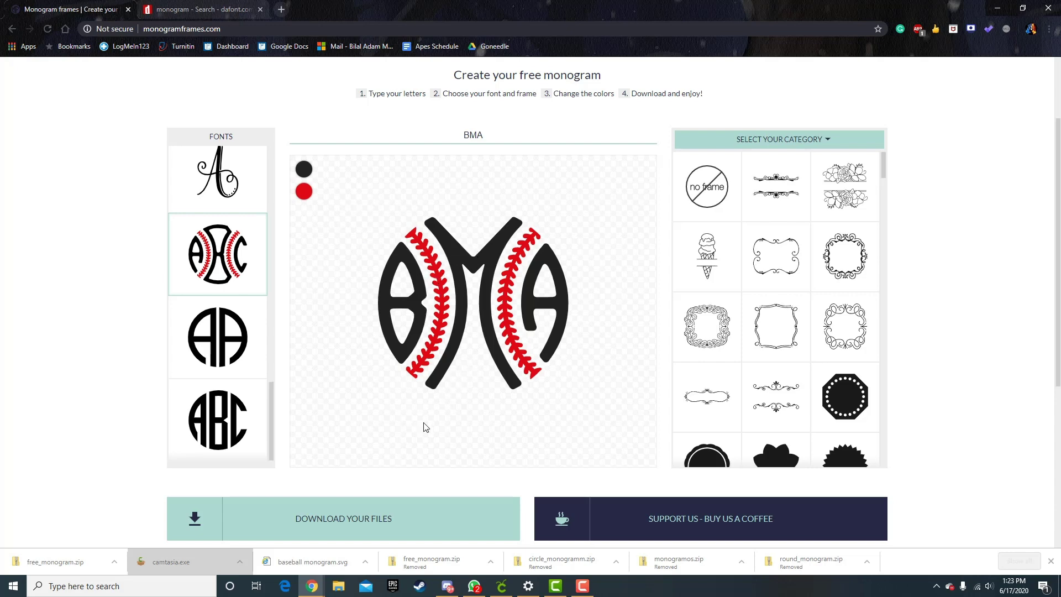
{"action": "left_click", "coordinate": [414, 522]}
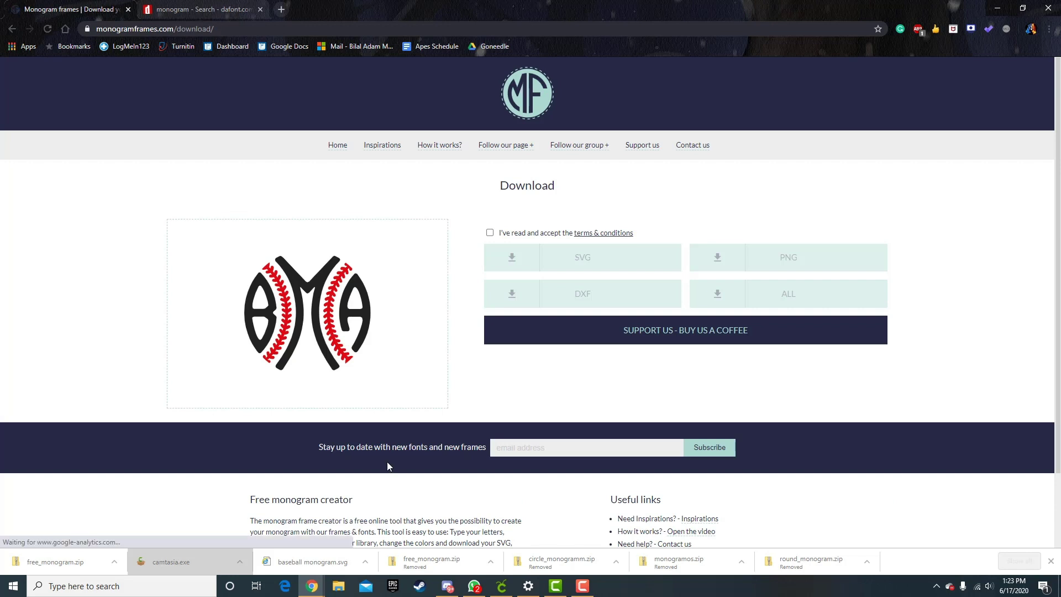
Accept the terms, save the SVG as Baseball Monogram.svg, and return to Cricut Design Space
{"action": "left_click", "coordinate": [490, 233]}
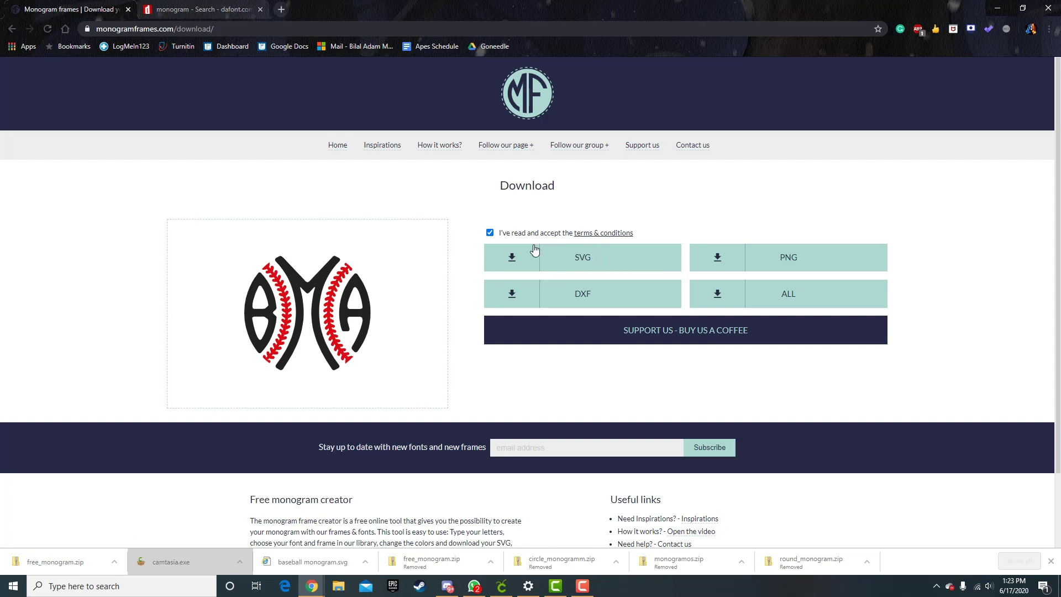
{"action": "left_click", "coordinate": [576, 267]}
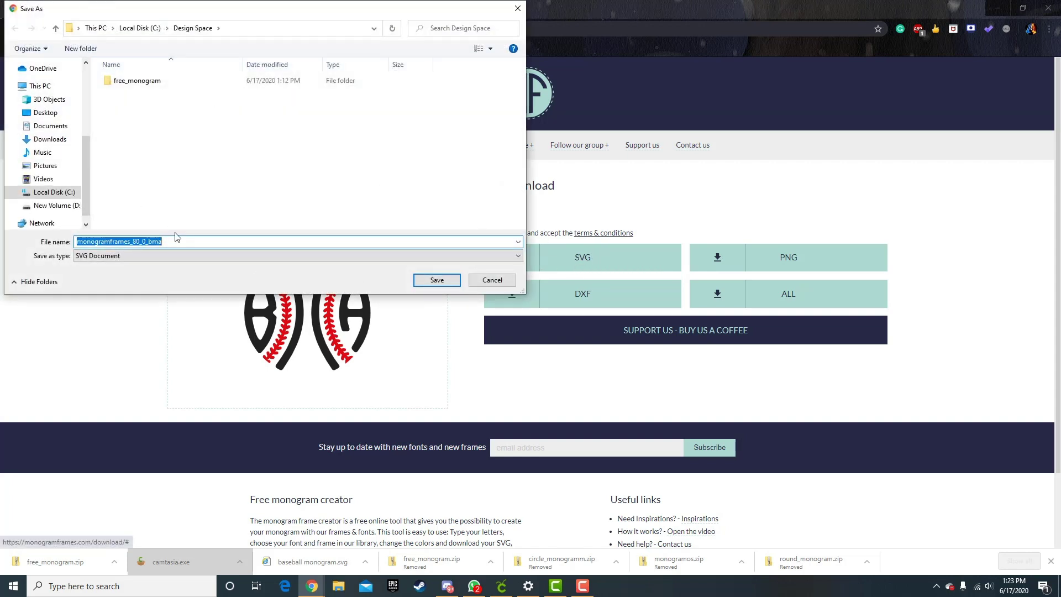
{"action": "type", "text": "Baseball Monogram"}
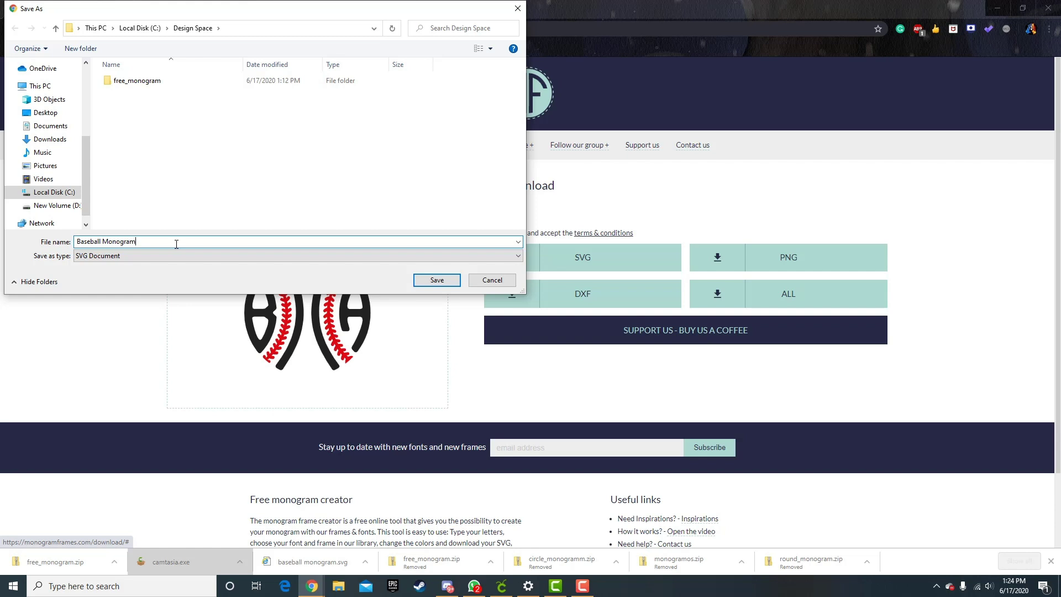
{"action": "left_click", "coordinate": [440, 280]}
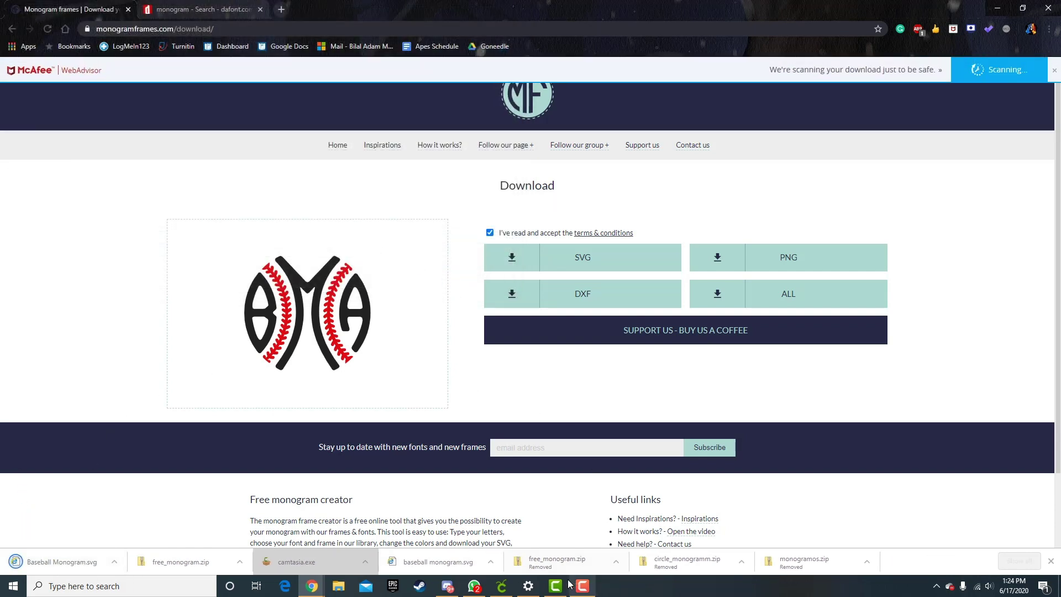
{"action": "left_click", "coordinate": [501, 586]}
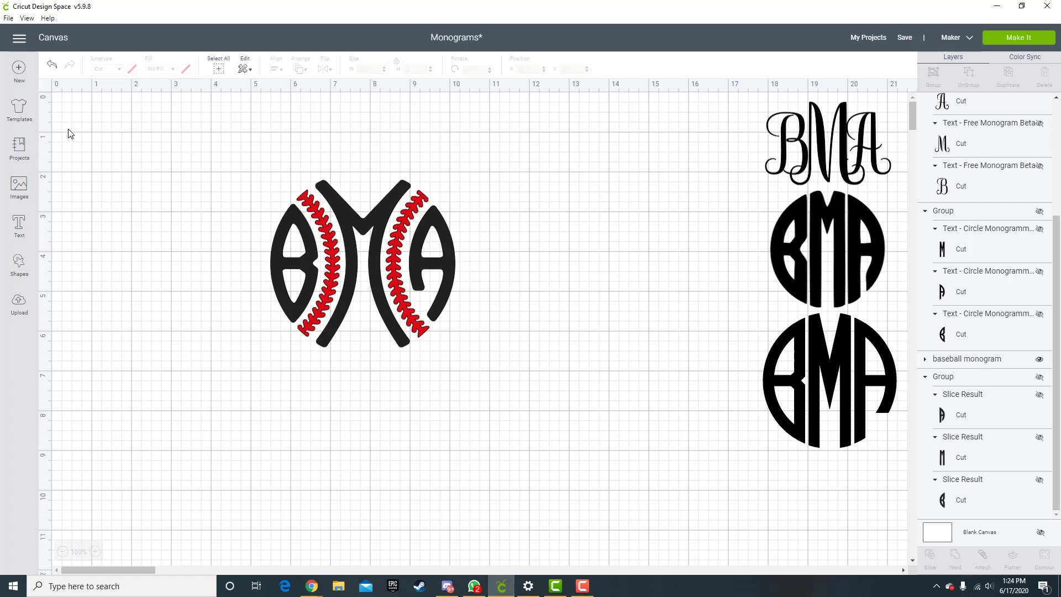
Upload baseball monogram.svg to the image library and insert it onto the Monograms canvas
{"action": "left_click", "coordinate": [20, 303]}
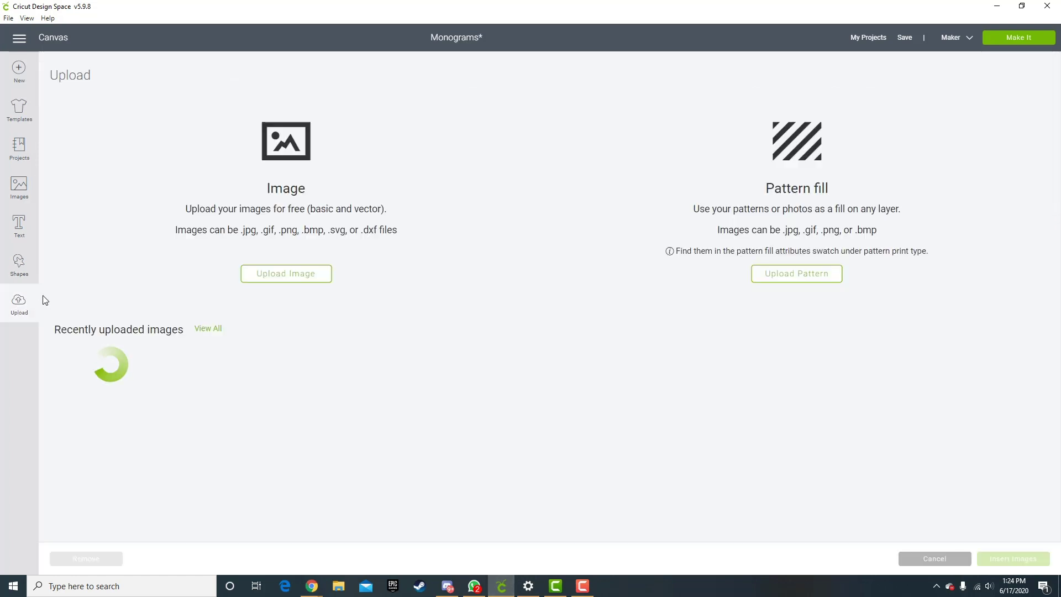
{"action": "left_click", "coordinate": [296, 274]}
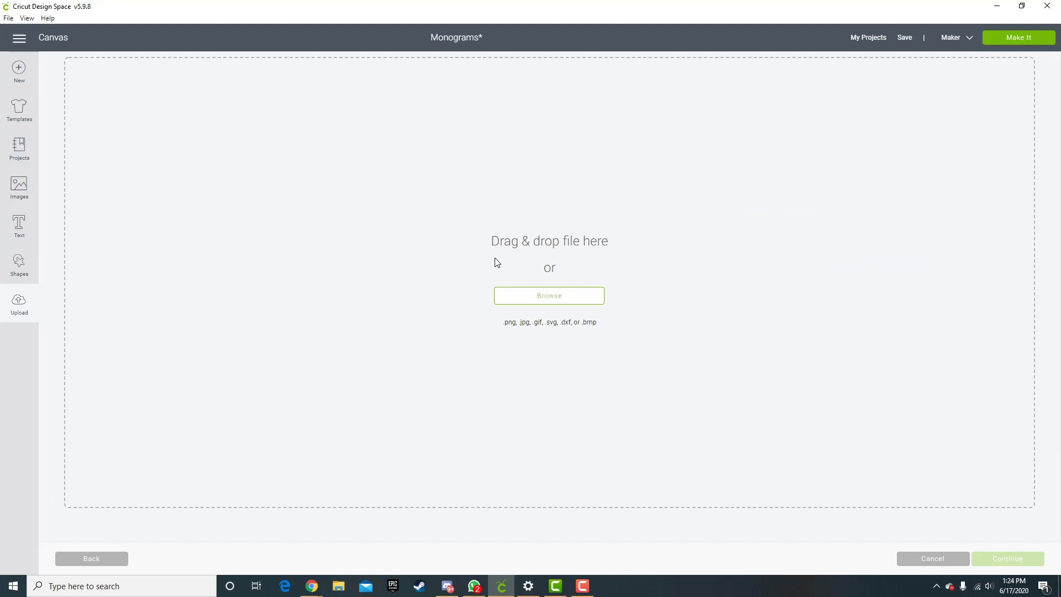
{"action": "left_click", "coordinate": [519, 298]}
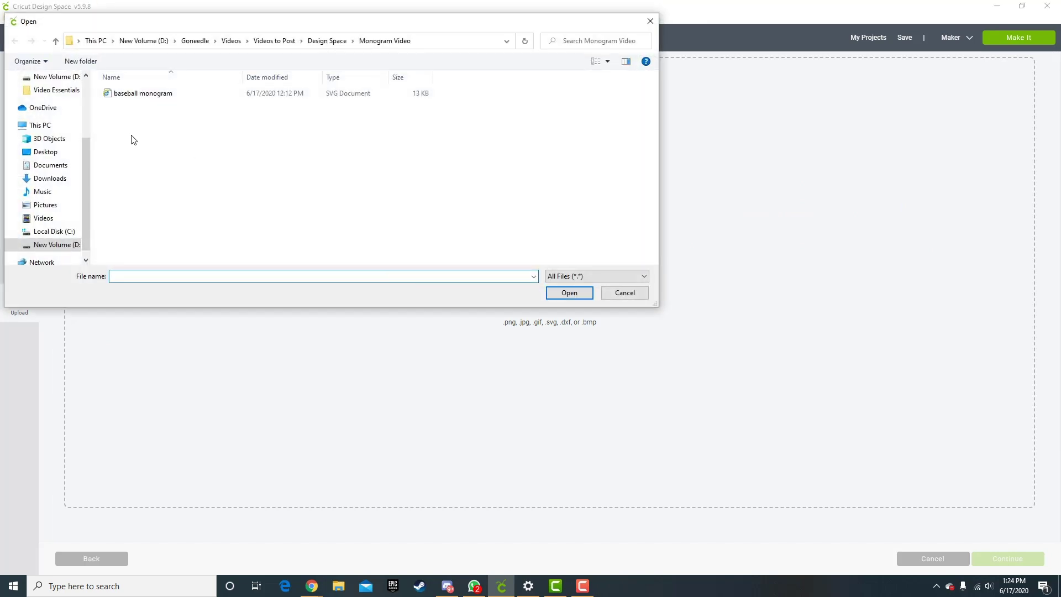
{"action": "left_click", "coordinate": [155, 94]}
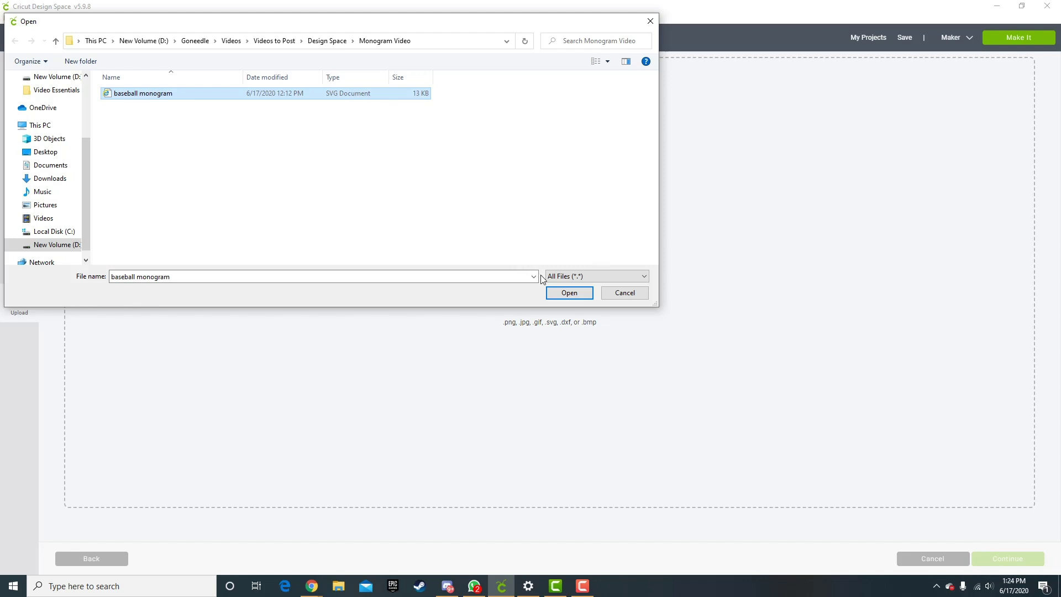
{"action": "left_click", "coordinate": [570, 293]}
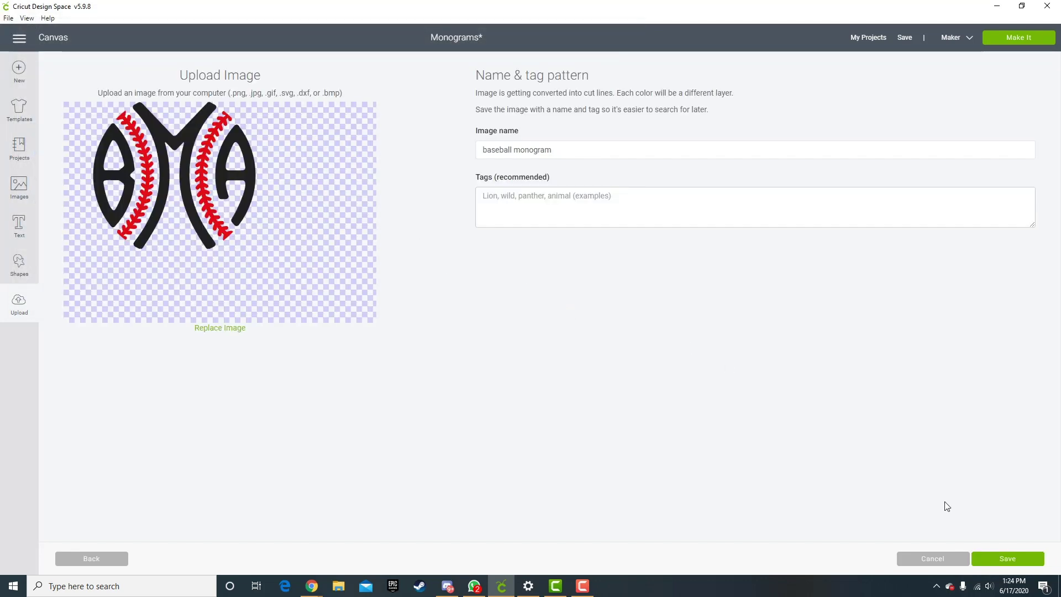
{"action": "left_click", "coordinate": [1008, 559]}
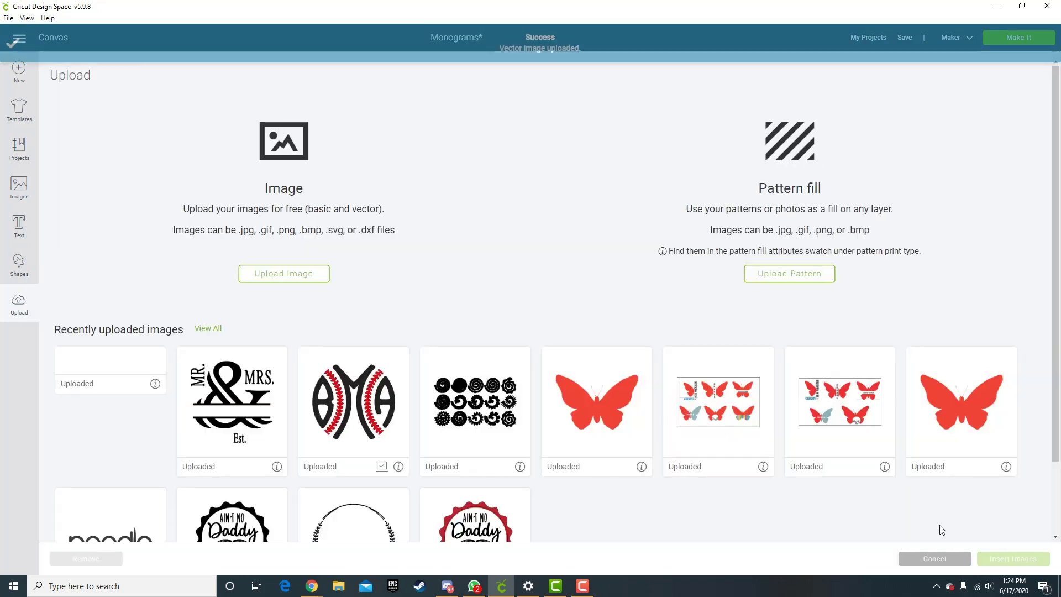
{"action": "left_click", "coordinate": [130, 414]}
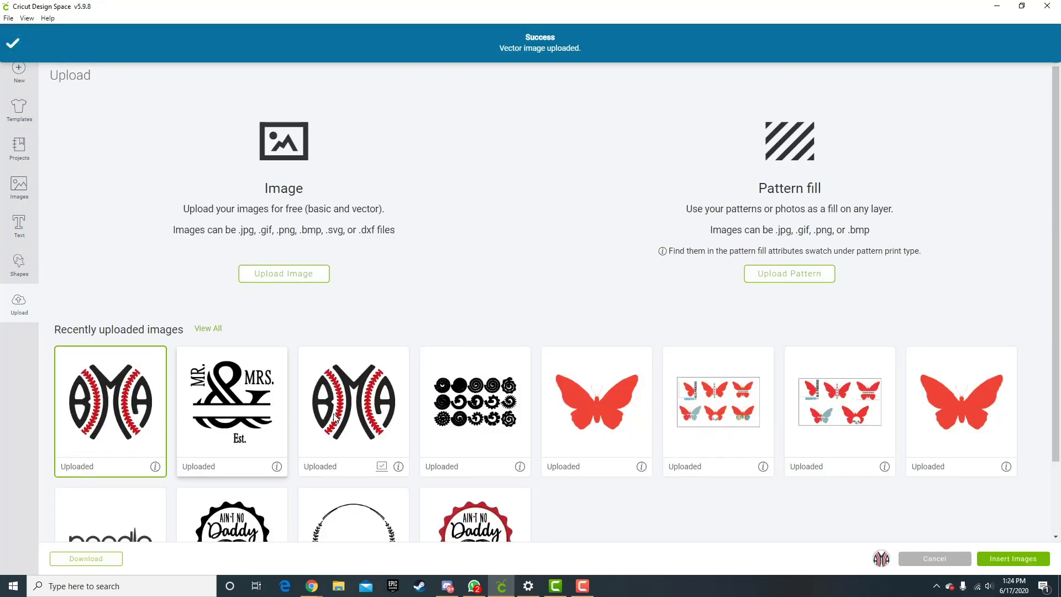
{"action": "left_click", "coordinate": [1013, 559]}
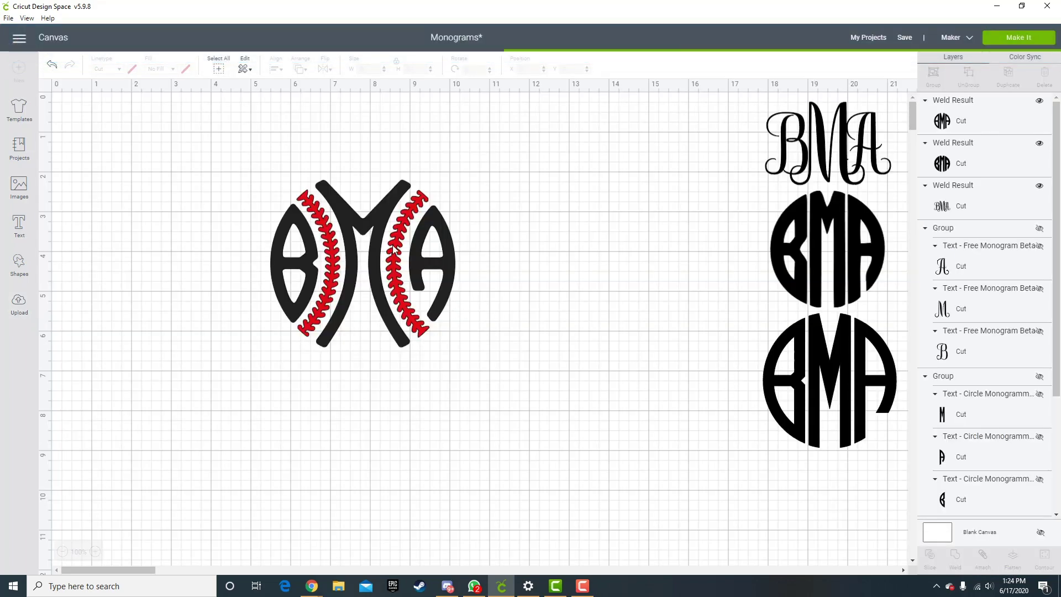
Move the new baseball monogram aside and hide the old baseball layer
{"action": "left_click_drag", "start_coordinate": [230, 310], "coordinate": [518, 294]}
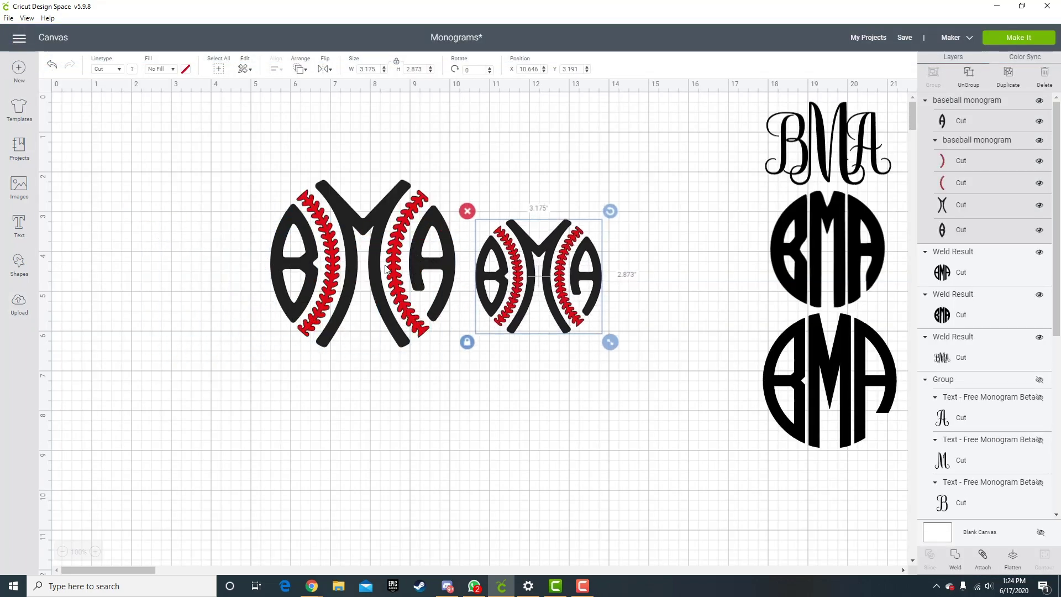
{"action": "left_click", "coordinate": [365, 237]}
{"action": "left_click", "coordinate": [1039, 360]}
Enlarge the new baseball monogram to 5.189 x 4.696 inches and position it at left
{"action": "left_click_drag", "start_coordinate": [514, 272], "coordinate": [408, 244]}
{"action": "left_click_drag", "start_coordinate": [499, 311], "coordinate": [575, 380]}
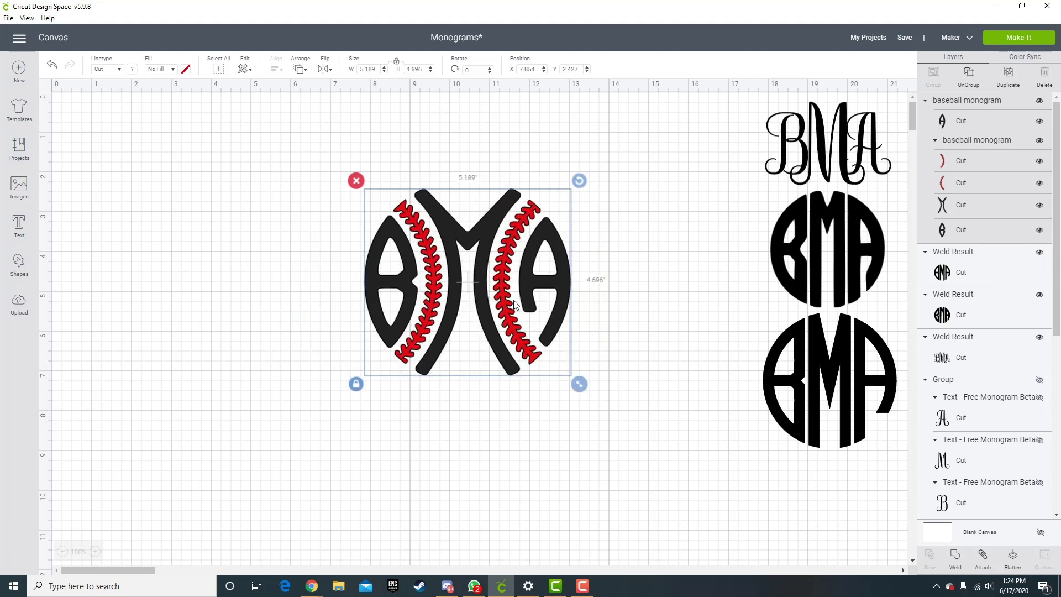
{"action": "left_click_drag", "start_coordinate": [506, 279], "coordinate": [481, 277]}
{"action": "left_click", "coordinate": [481, 279]}
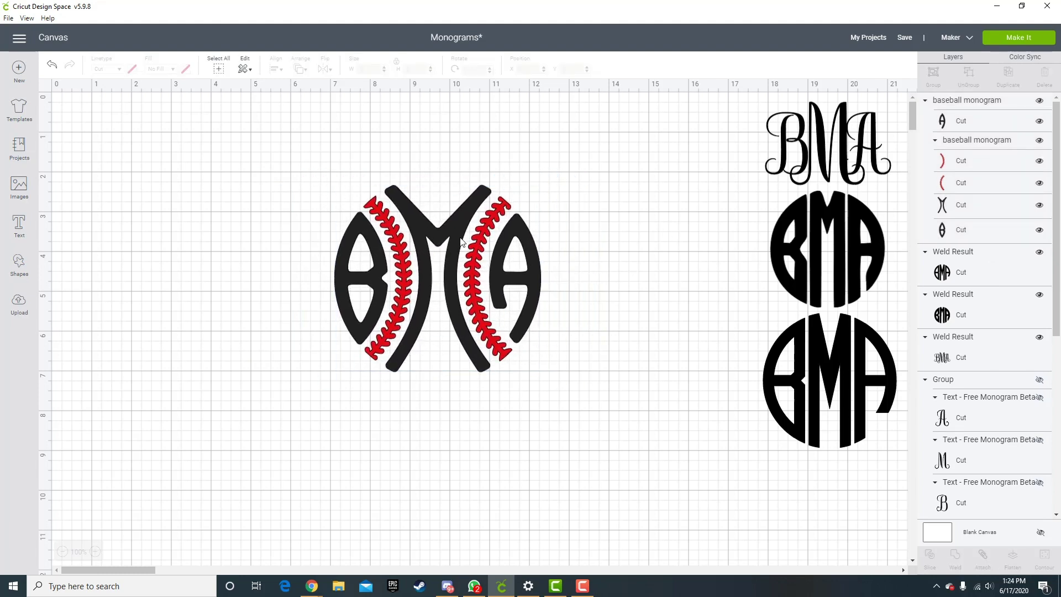
{"action": "left_click_drag", "start_coordinate": [509, 291], "coordinate": [337, 284]}
{"action": "left_click", "coordinate": [678, 286]}
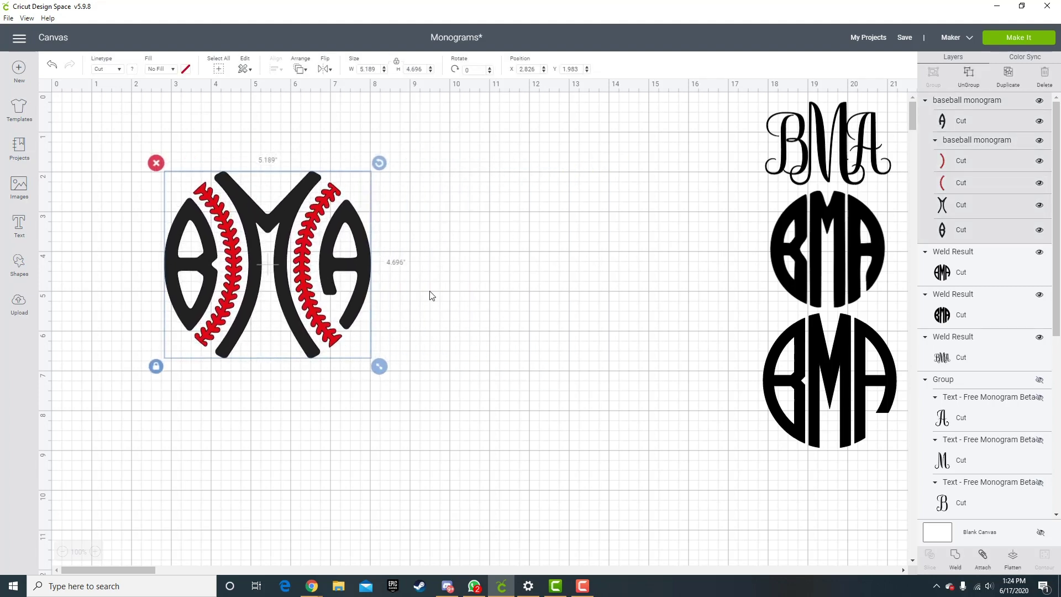
Move the script BMA and both circle BMA monograms left beside it
{"action": "left_click_drag", "start_coordinate": [790, 168], "coordinate": [464, 199]}
{"action": "left_click_drag", "start_coordinate": [829, 249], "coordinate": [668, 200]}
{"action": "left_click_drag", "start_coordinate": [802, 376], "coordinate": [469, 356]}
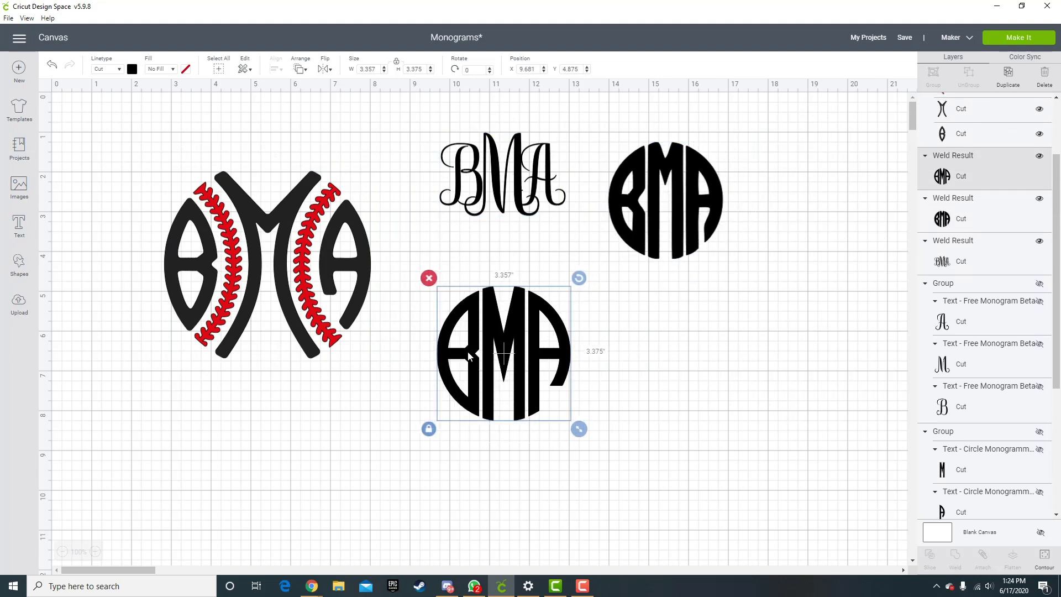